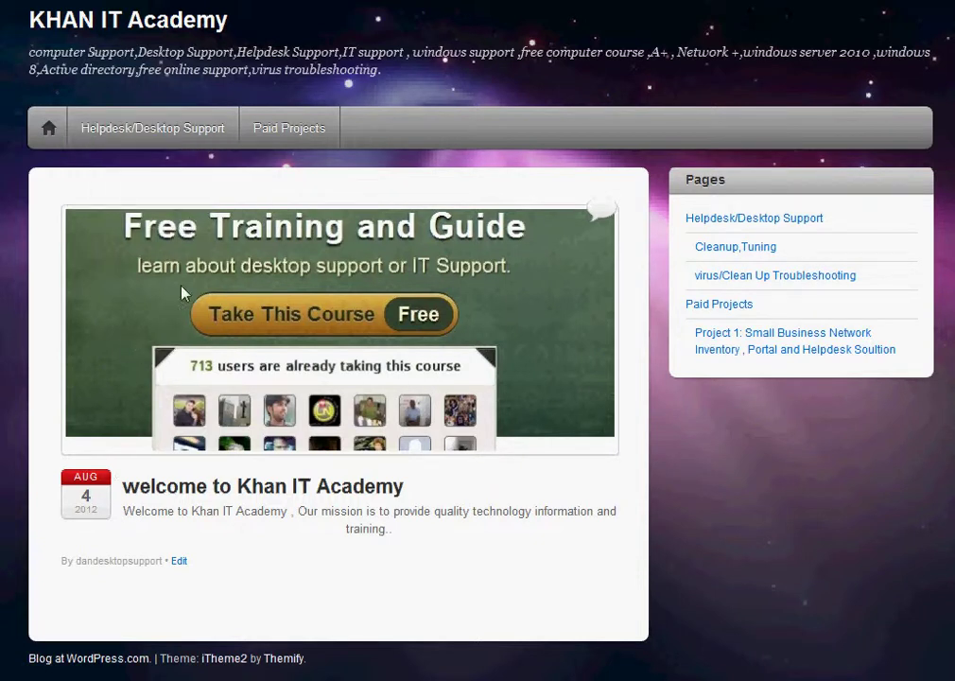
# - Open the Helpdesk/Desktop Support page, go through its support tools to Cleanup & Tuning, and view the clean-up steps
pyautogui.moveTo(151, 121)
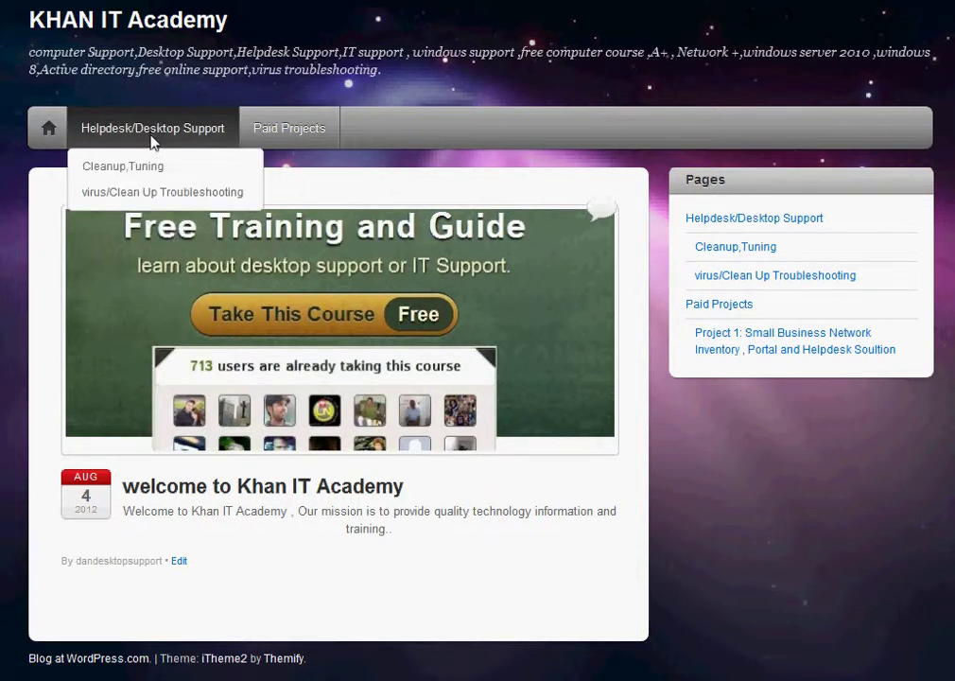
pyautogui.click(146, 137)
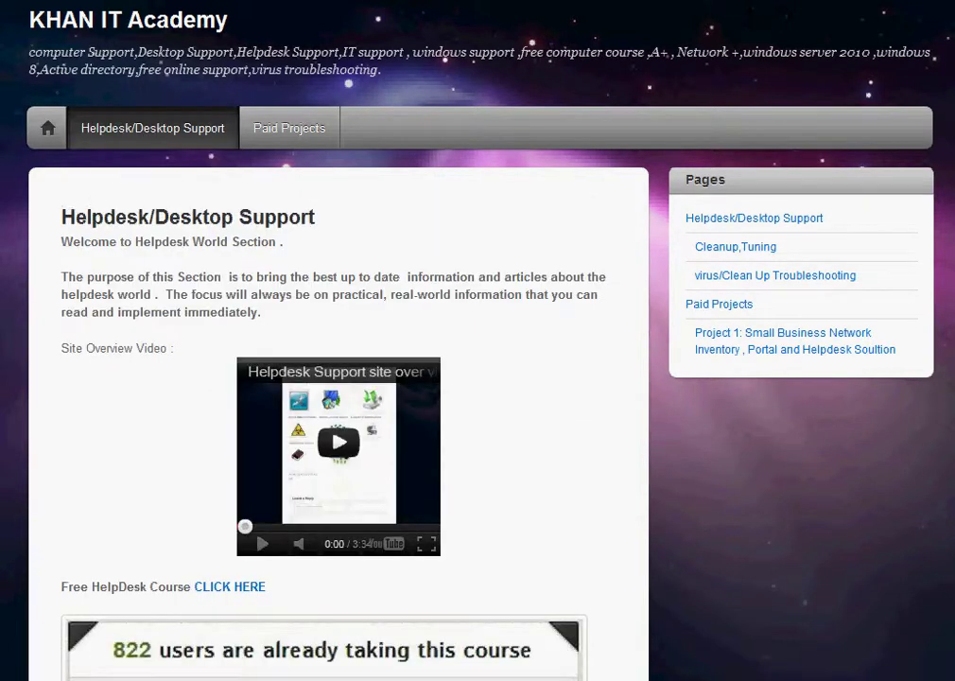
pyautogui.scroll(-3, 477, 340)
pyautogui.scroll(-2, 342, 341)
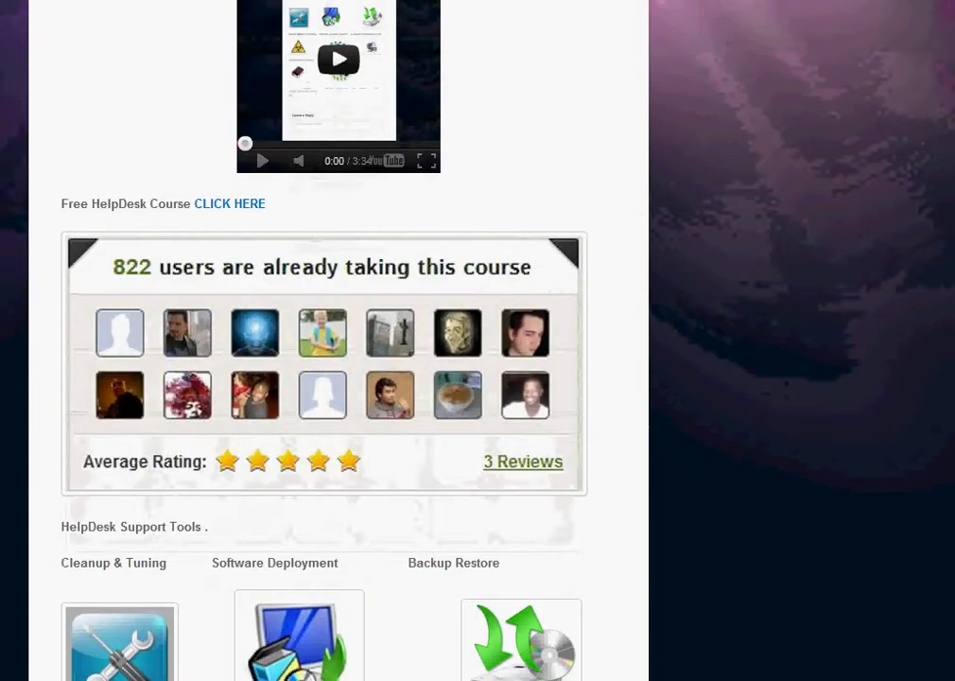
pyautogui.scroll(-1, 343, 340)
pyautogui.scroll(-3, 342, 341)
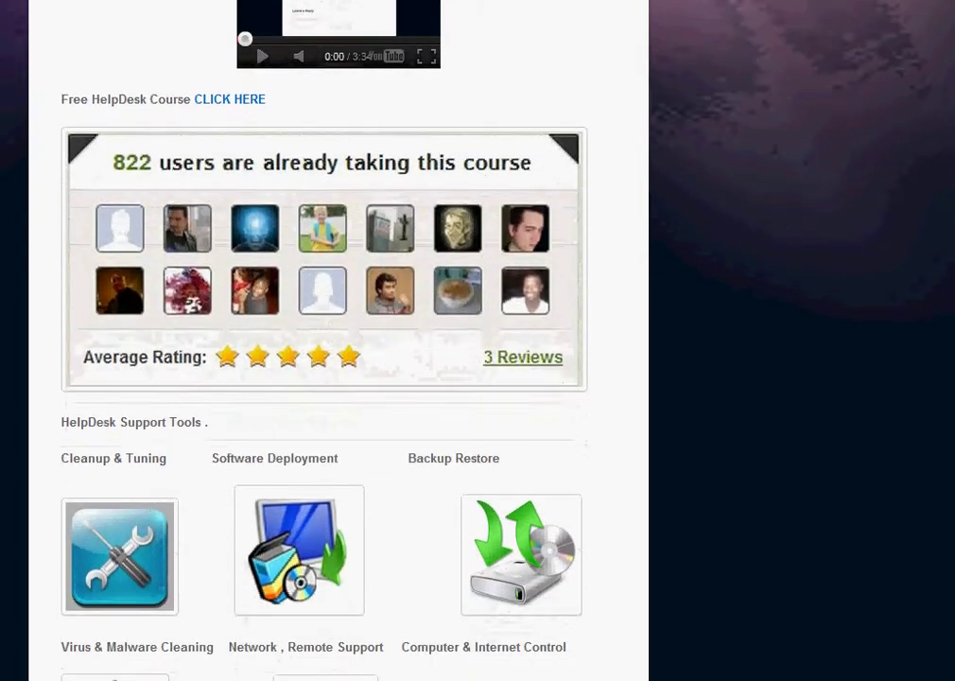
pyautogui.scroll(-1, 343, 340)
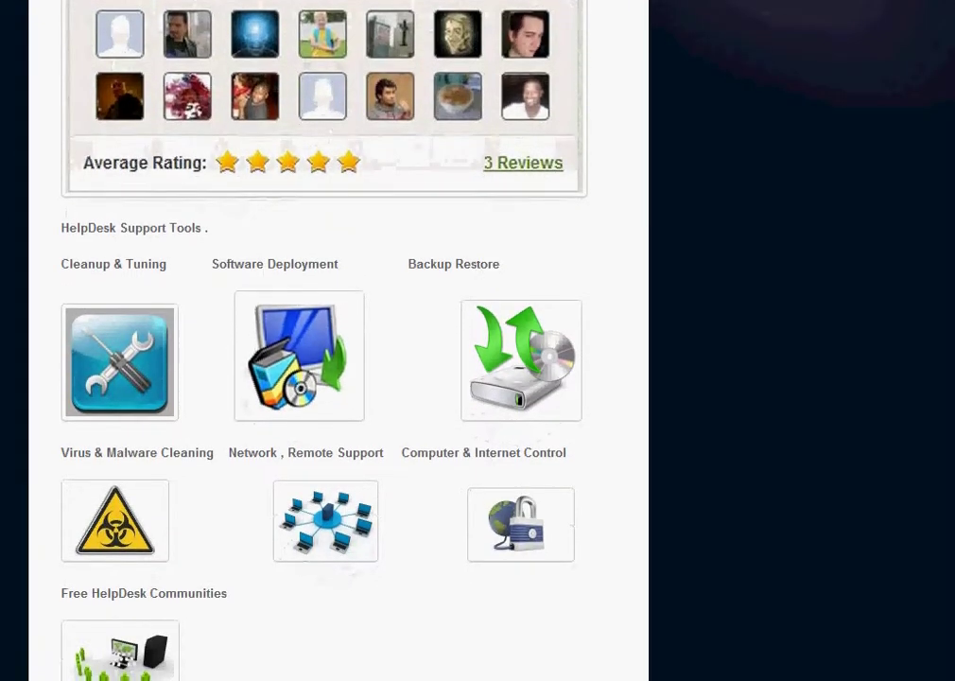
pyautogui.scroll(-1, 342, 341)
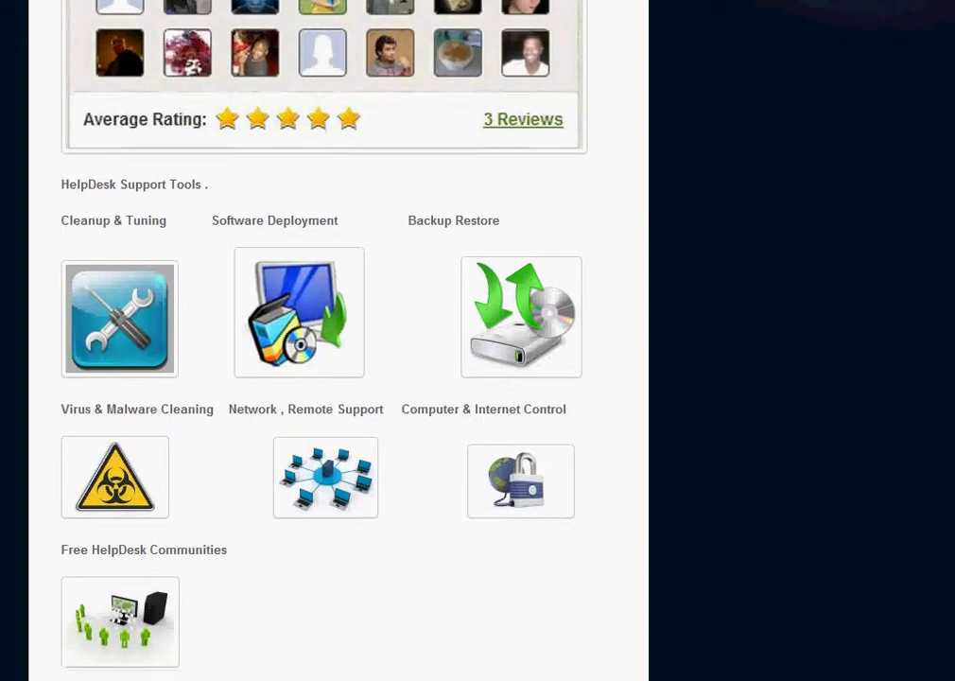
pyautogui.scroll(-1, 342, 340)
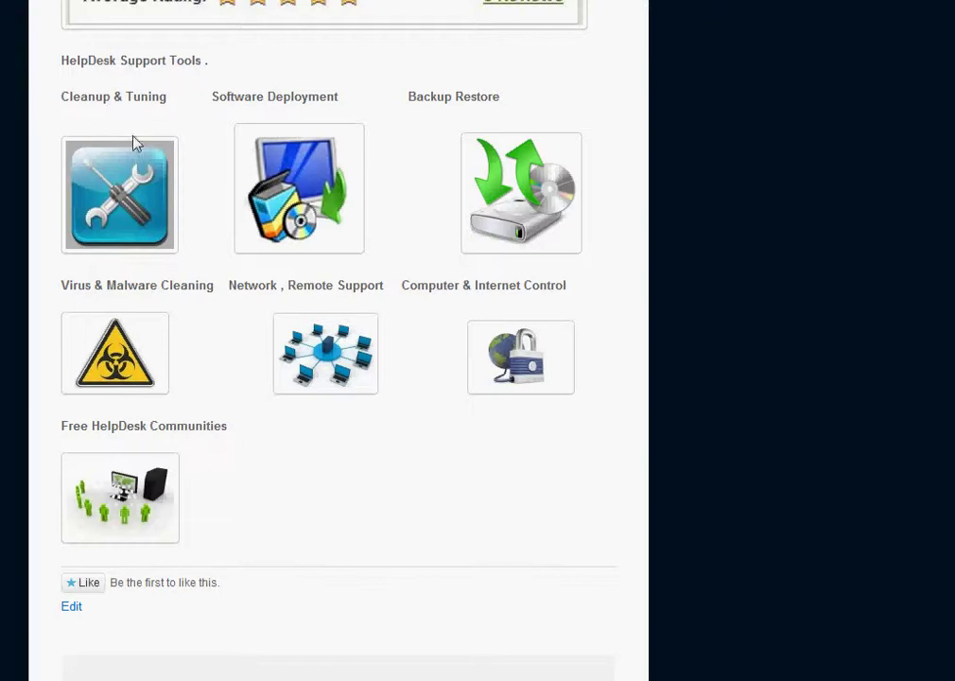
pyautogui.click(111, 195)
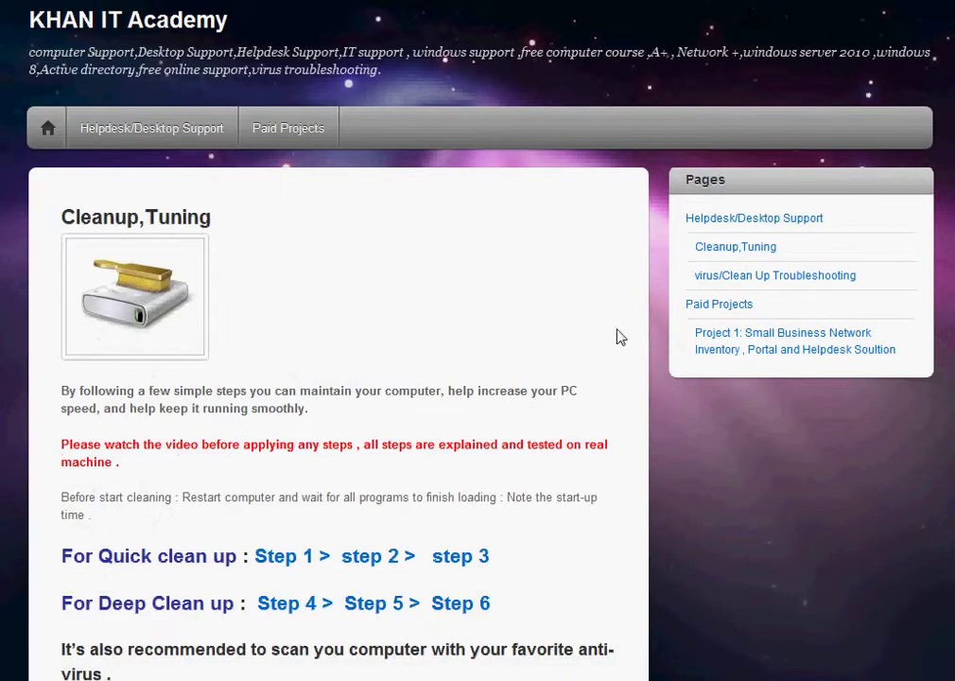
pyautogui.scroll(-3, 338, 378)
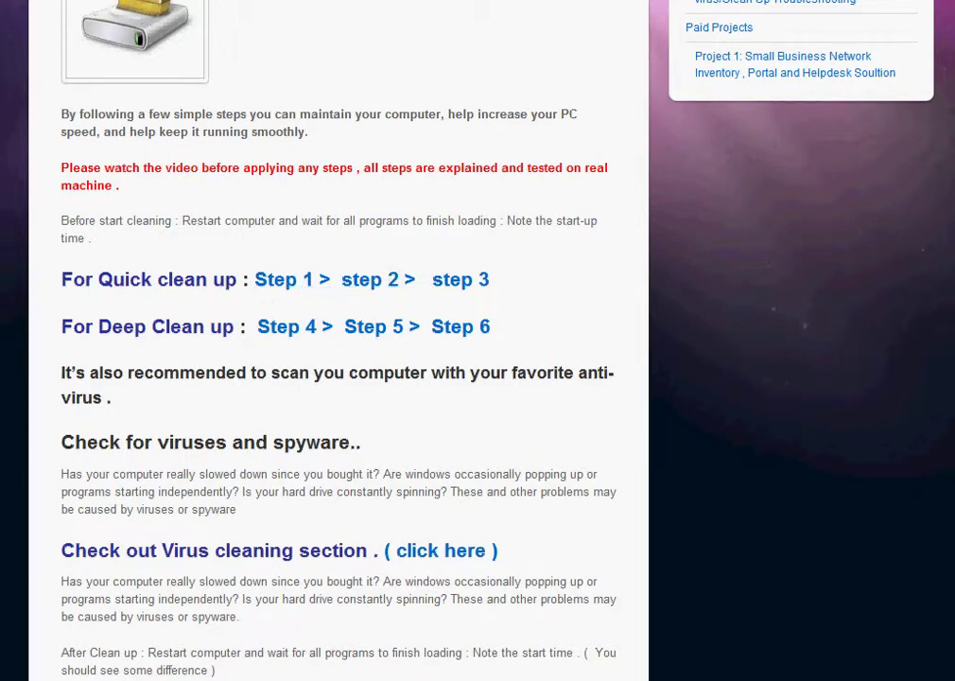
# - Switch to the running xp virtual machine in VirtualBox, bring its whole window into view and start Internet Explorer
pyautogui.click(107, 667)
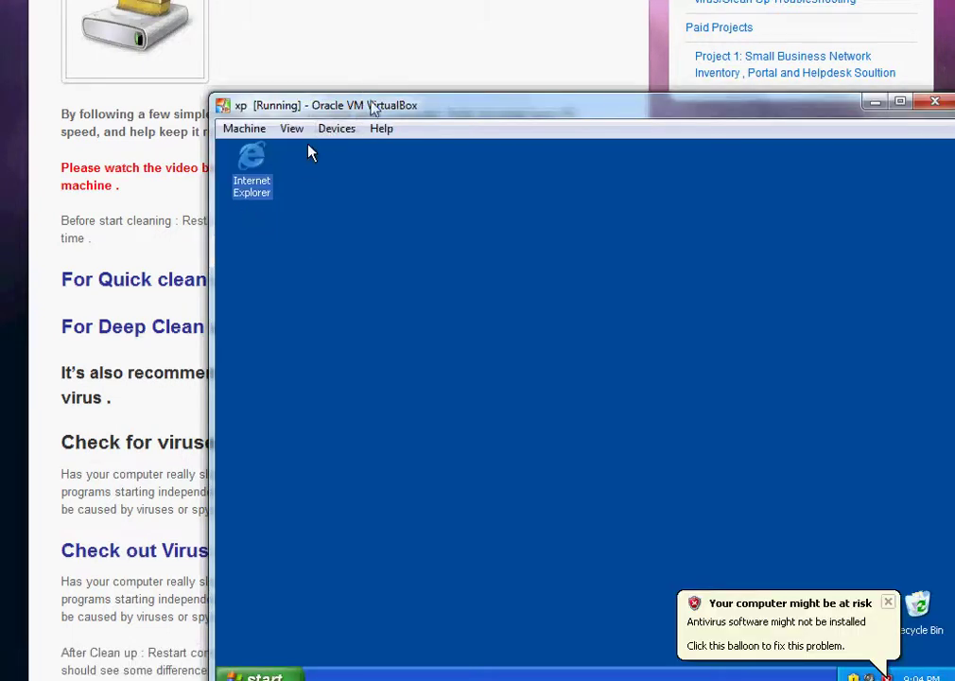
pyautogui.moveTo(374, 102); pyautogui.dragTo(335, 35)
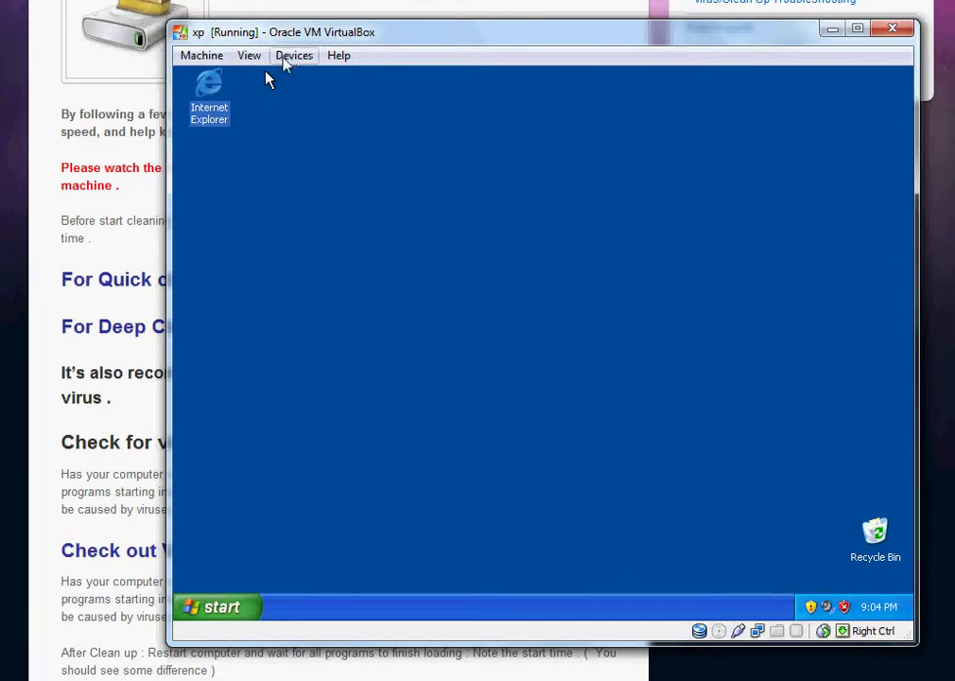
pyautogui.doubleClick(218, 124)
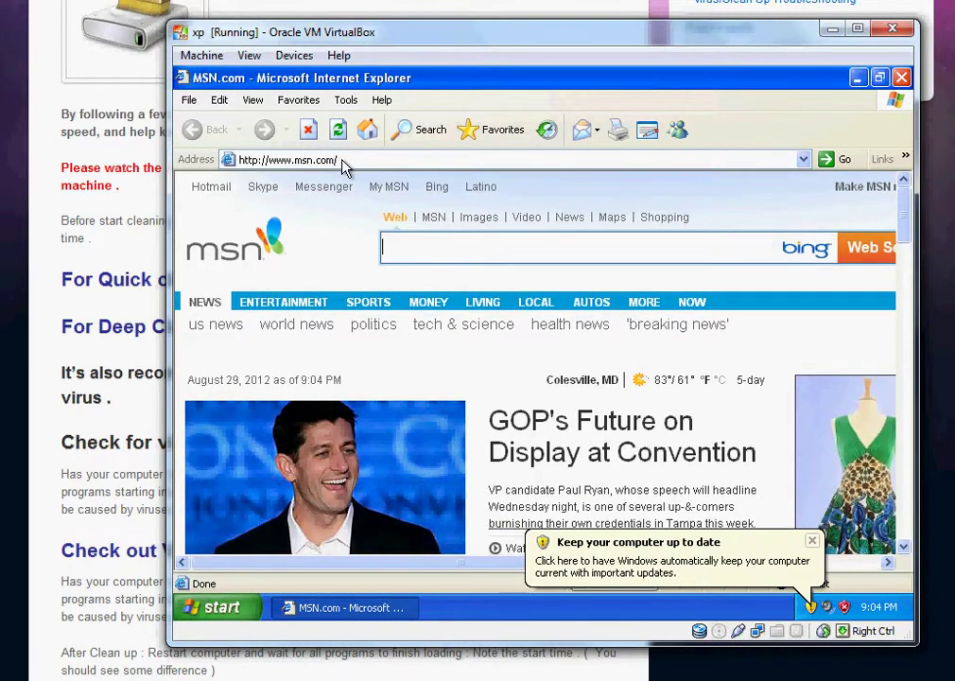
# - Load the khanitacademy.org site in the virtual machine's Internet Explorer
pyautogui.click(350, 166)
pyautogui.write('kh')
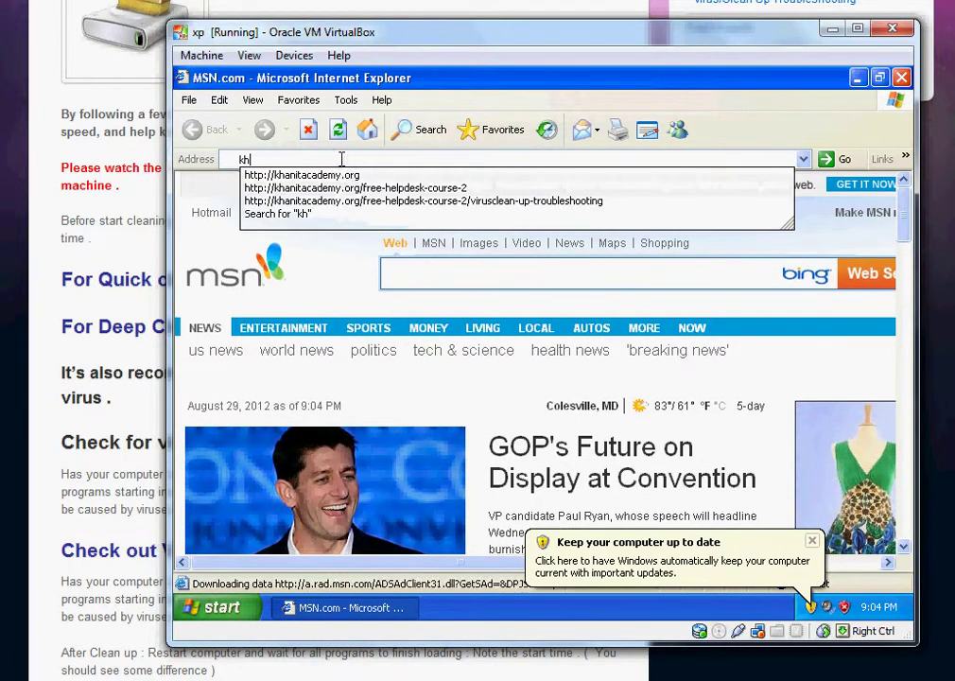
pyautogui.write('an')
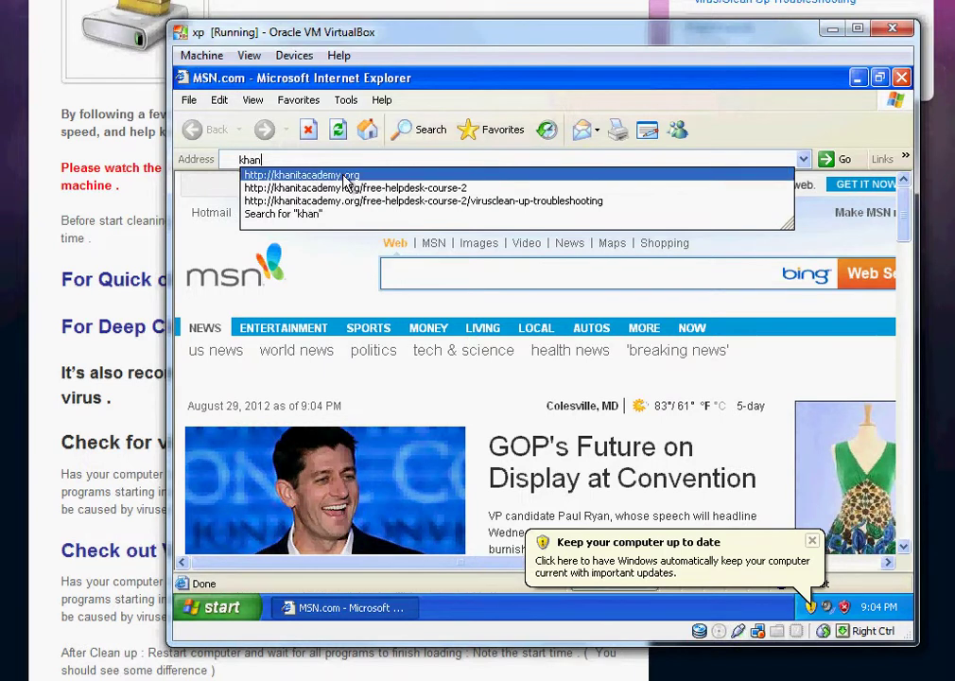
pyautogui.click(346, 177)
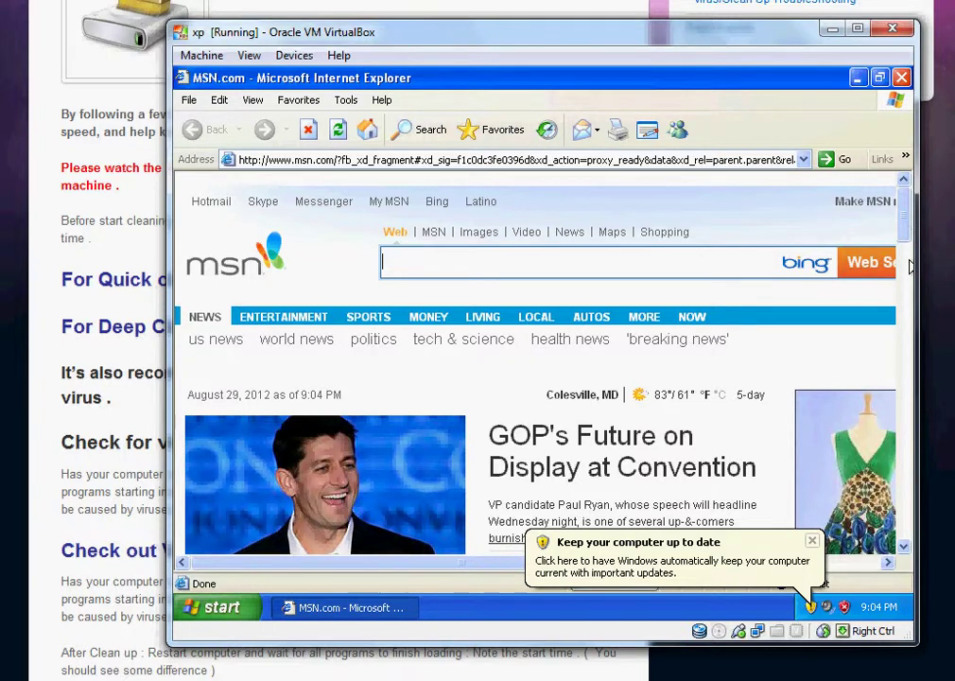
# - Go through the site's Helpdesk/Desktop Support page to the Cleanup,Tuning page
pyautogui.moveTo(906, 231); pyautogui.dragTo(910, 260)
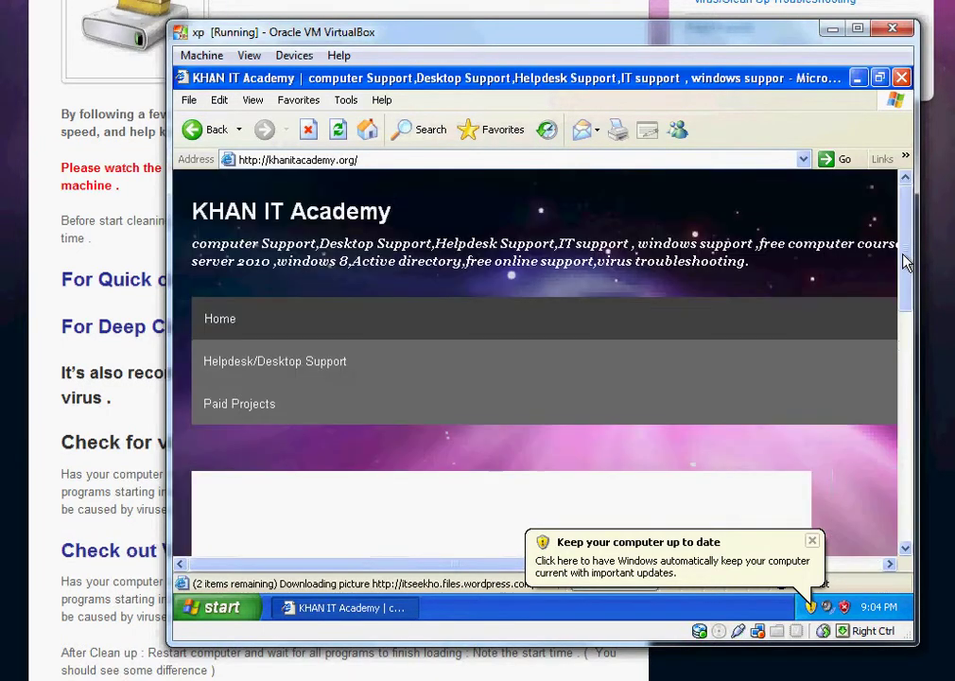
pyautogui.moveTo(907, 251); pyautogui.dragTo(892, 274)
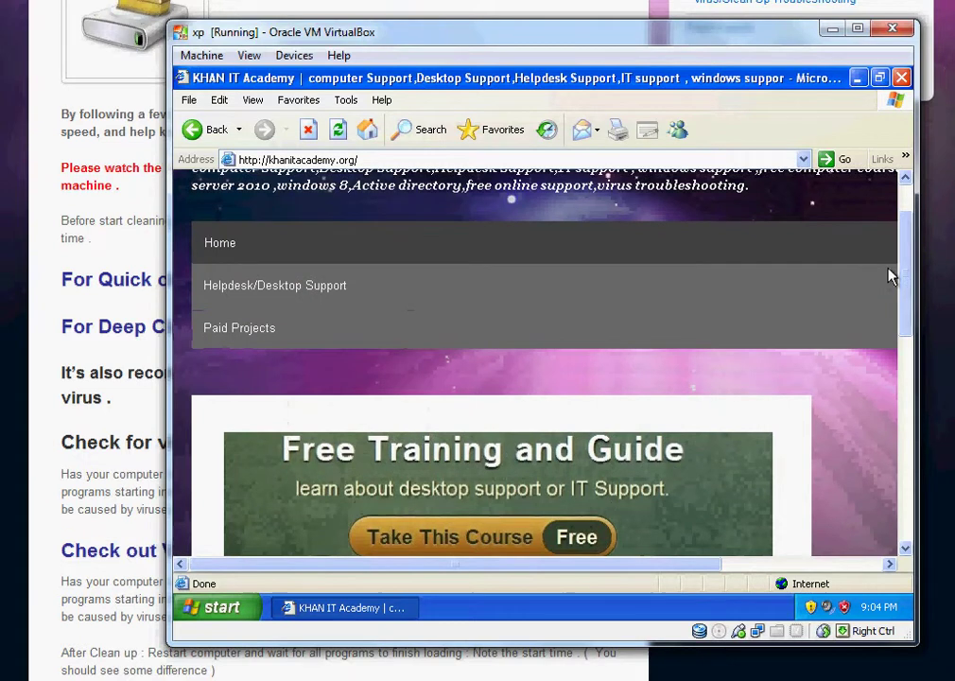
pyautogui.click(309, 288)
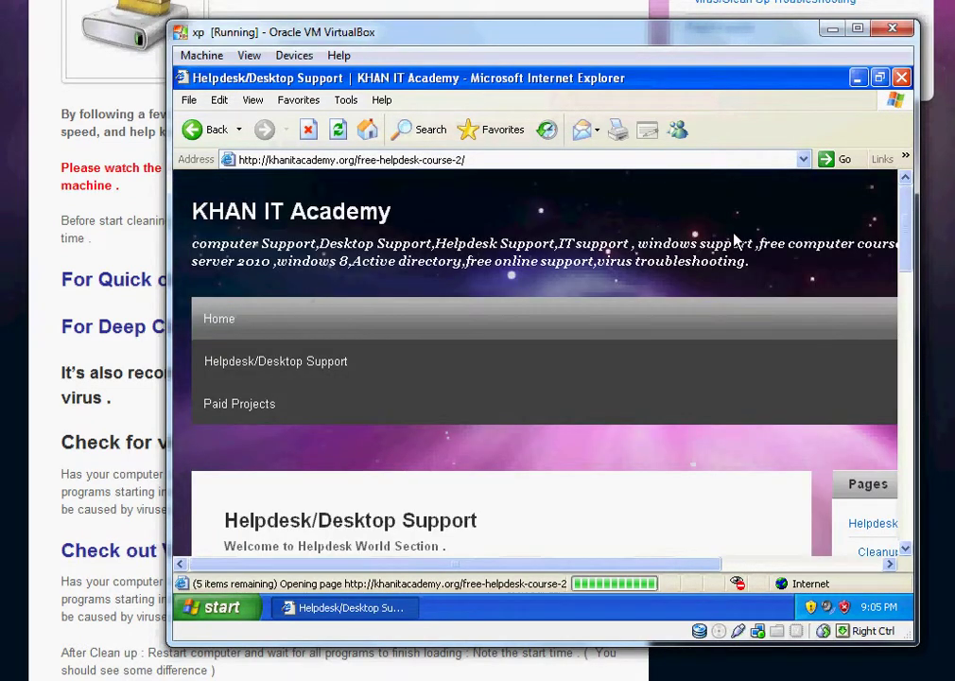
pyautogui.moveTo(905, 214); pyautogui.dragTo(905, 398)
pyautogui.click(311, 274)
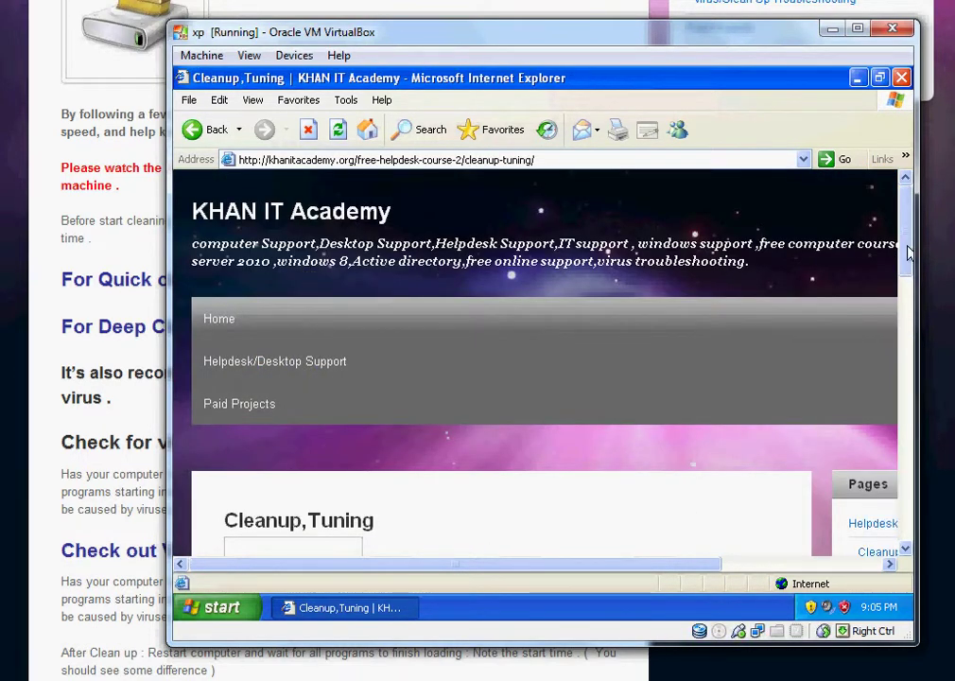
# - Follow Step 1 of the quick clean up to the CCleaner builds page and request the CCleaner - Portable download
pyautogui.moveTo(908, 249); pyautogui.dragTo(905, 386)
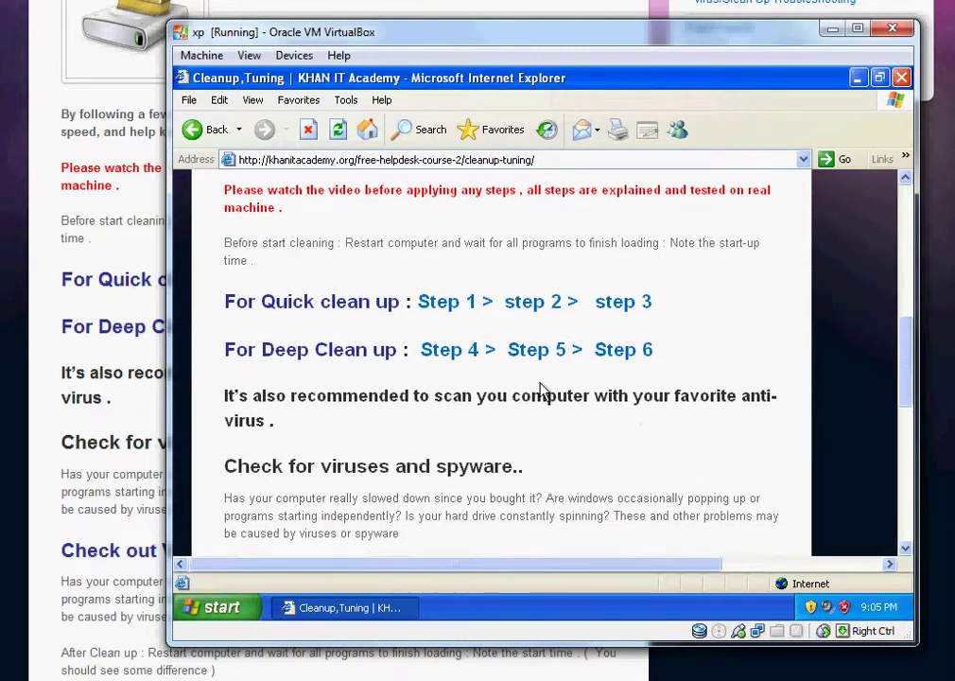
pyautogui.click(457, 305)
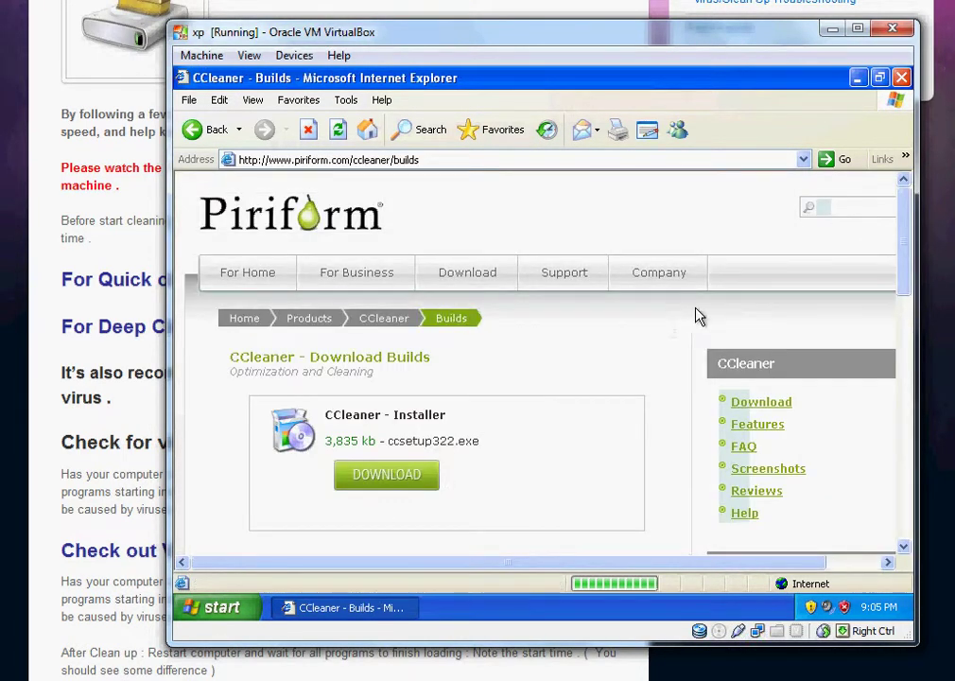
pyautogui.moveTo(903, 239); pyautogui.dragTo(905, 346)
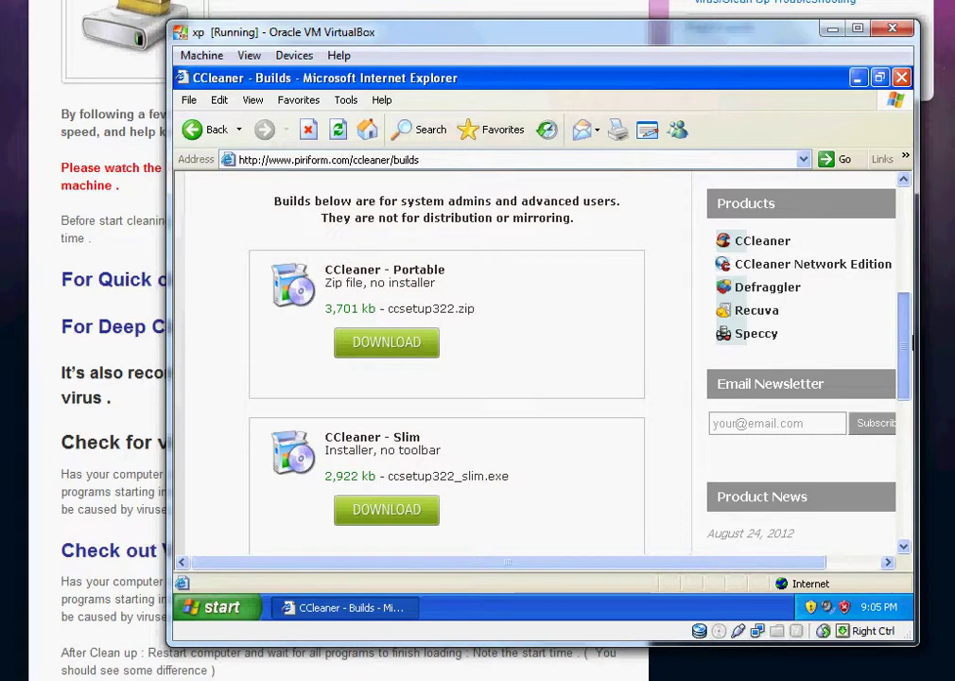
pyautogui.scroll(-1, 911, 343)
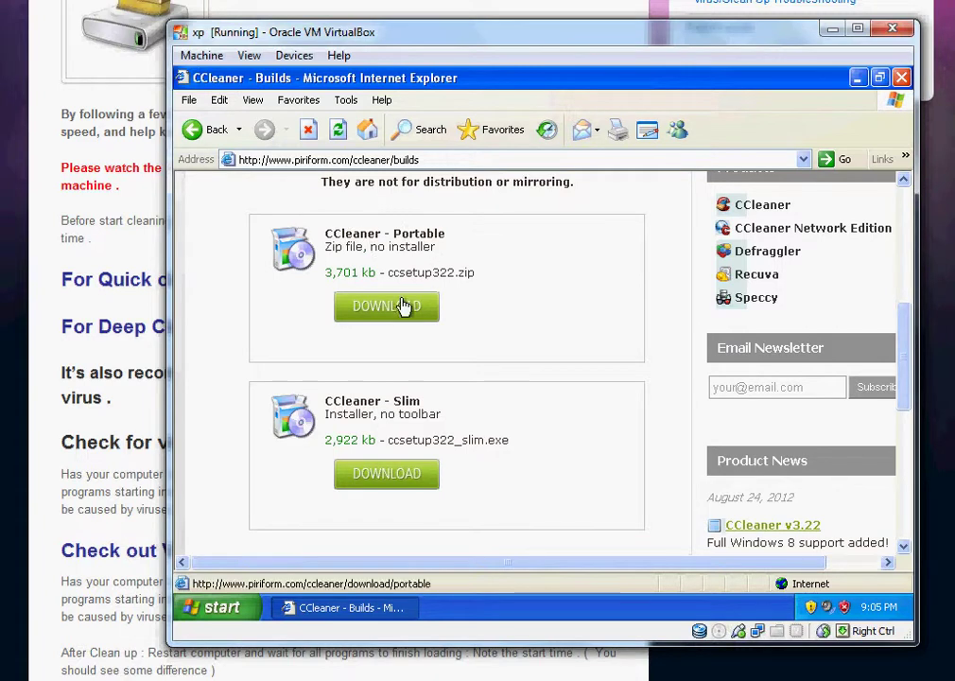
pyautogui.click(397, 315)
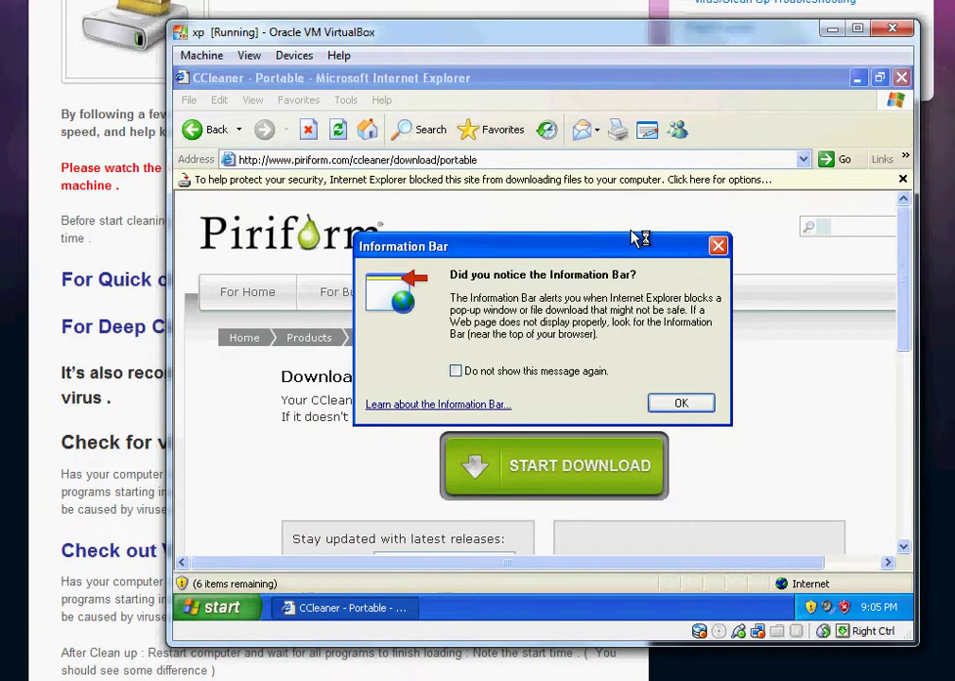
# - Dismiss the Information Bar notice and the Internet Explorer error dialogs, and allow the blocked file download
pyautogui.click(683, 404)
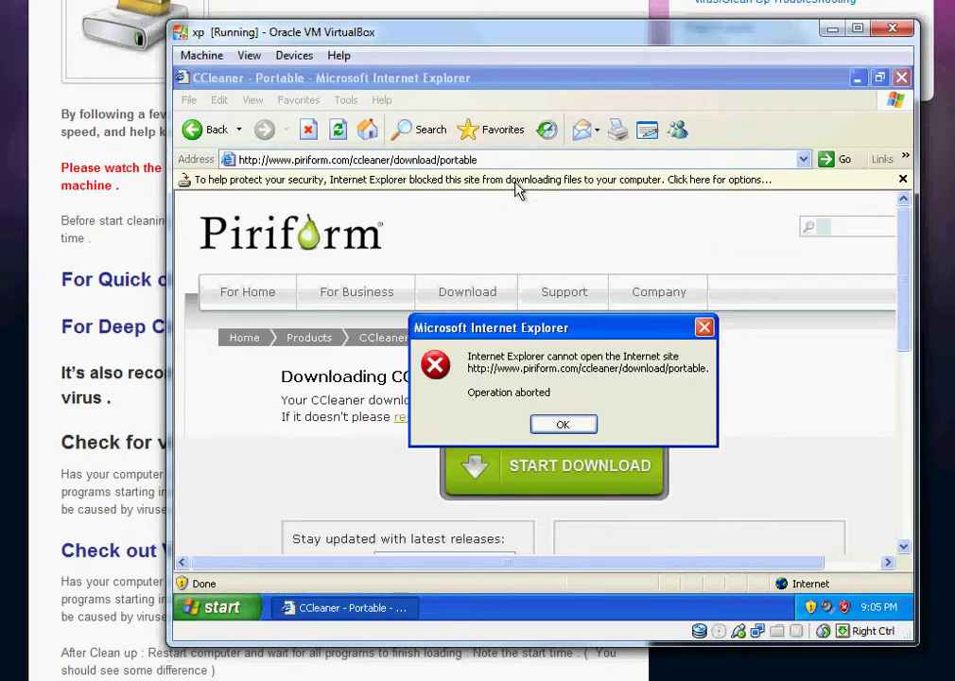
pyautogui.click(551, 427)
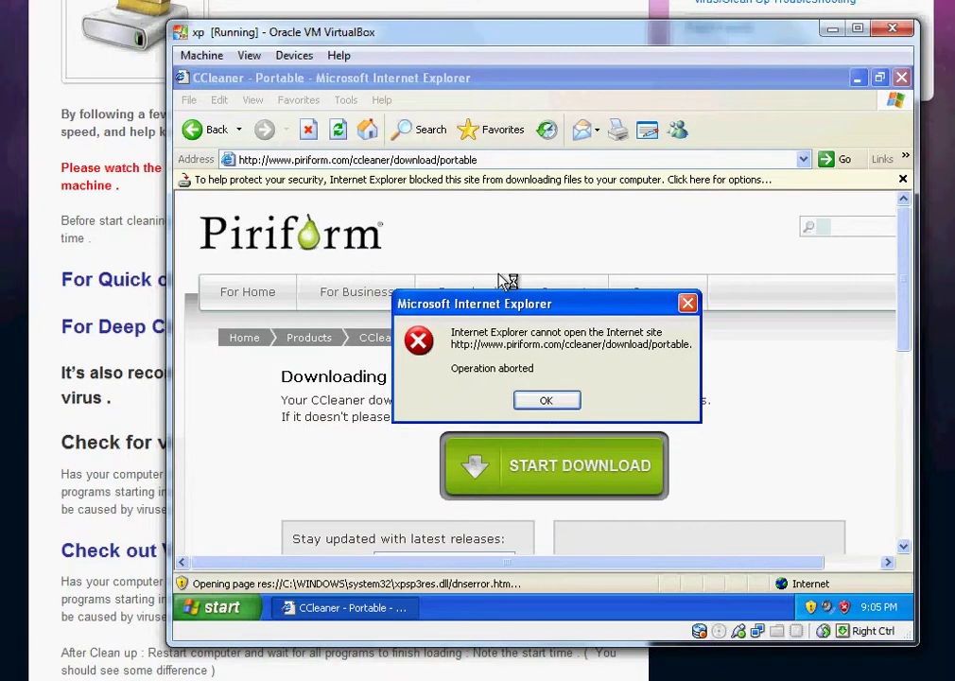
pyautogui.click(535, 400)
pyautogui.click(433, 179)
pyautogui.click(459, 186)
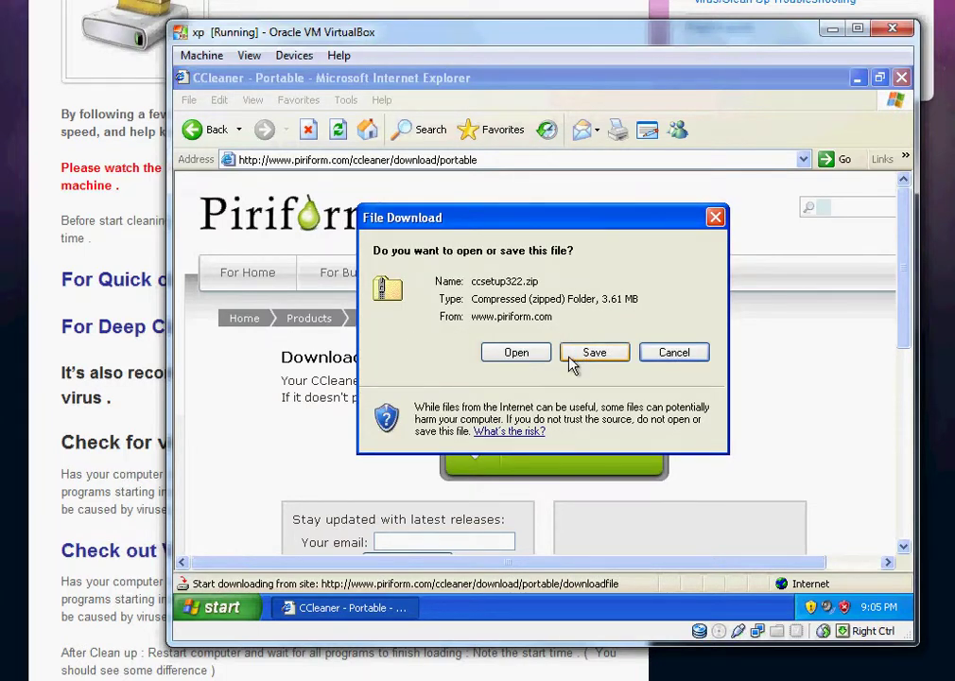
# - Save ccsetup322.zip into a new folder named cleaning inside My Documents
pyautogui.click(590, 355)
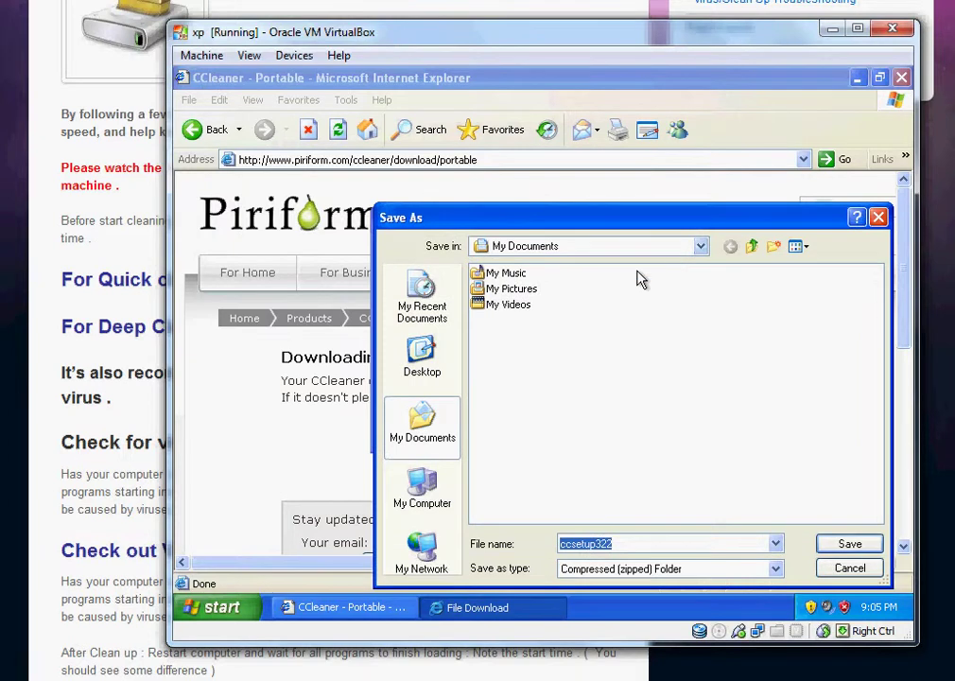
pyautogui.rightClick(539, 330)
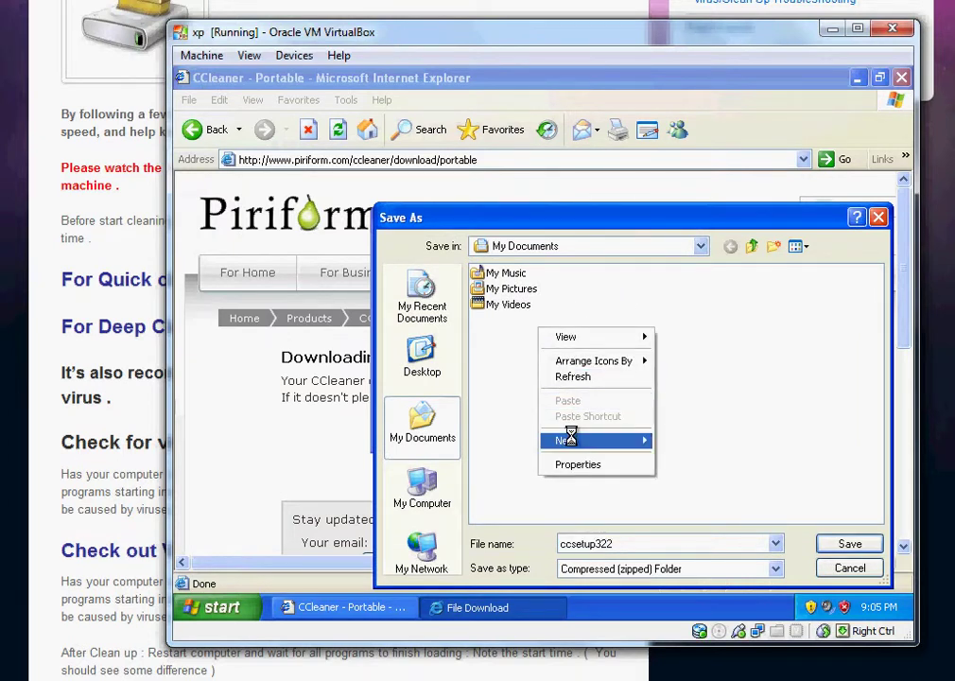
pyautogui.click(676, 443)
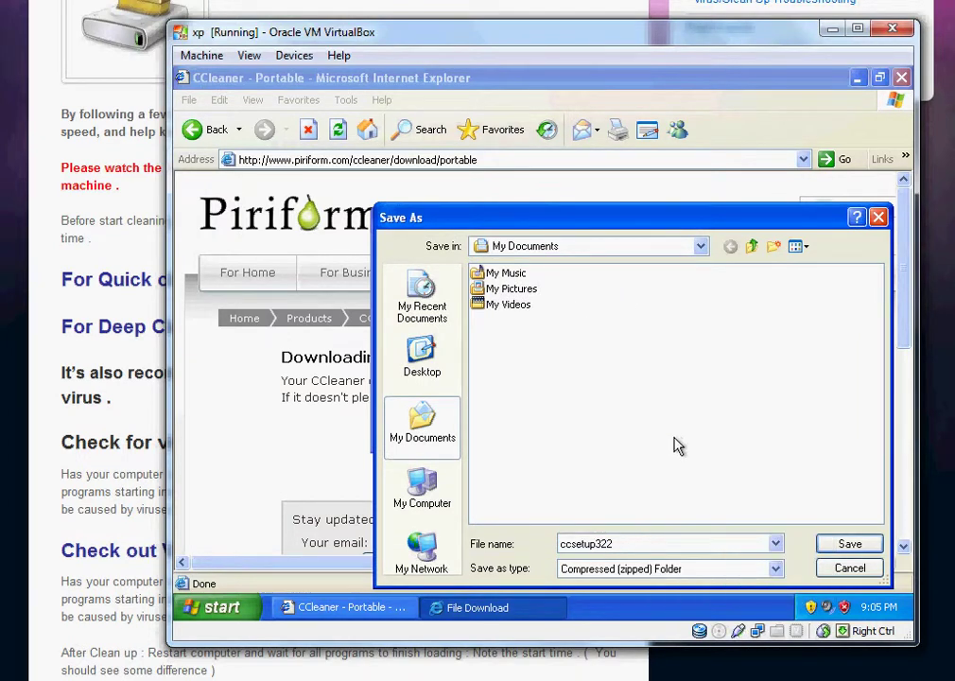
pyautogui.rightClick(598, 450)
pyautogui.moveTo(624, 562)
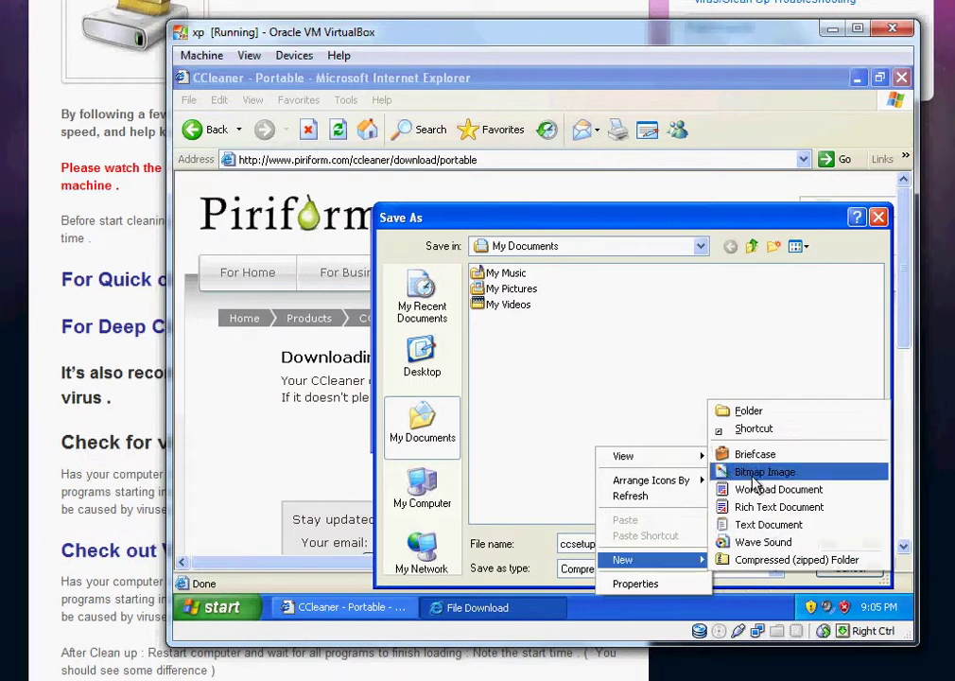
pyautogui.click(778, 413)
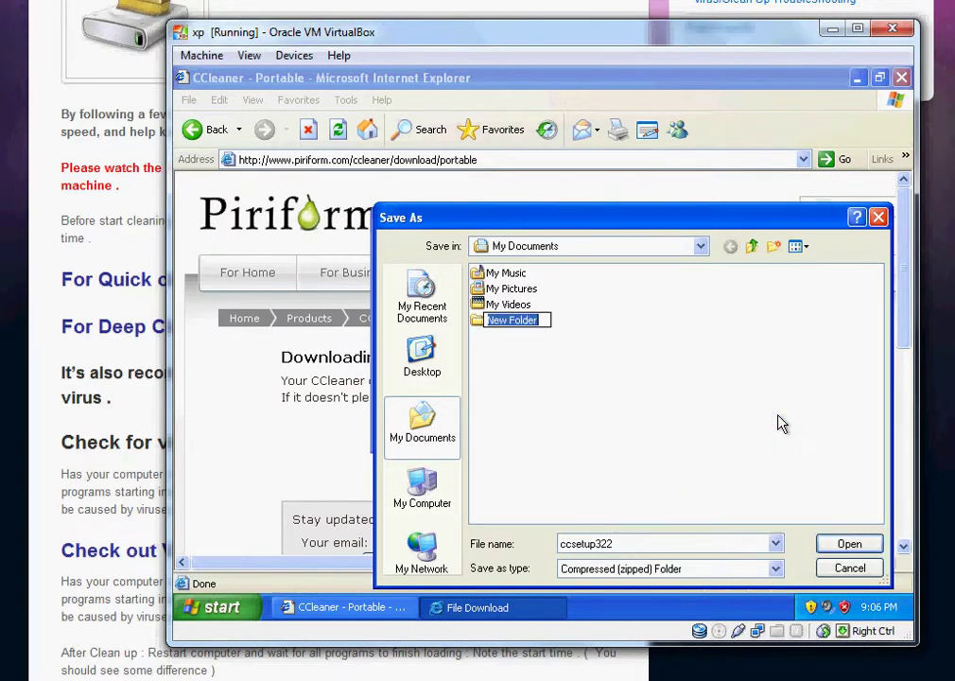
pyautogui.write('cleaning')
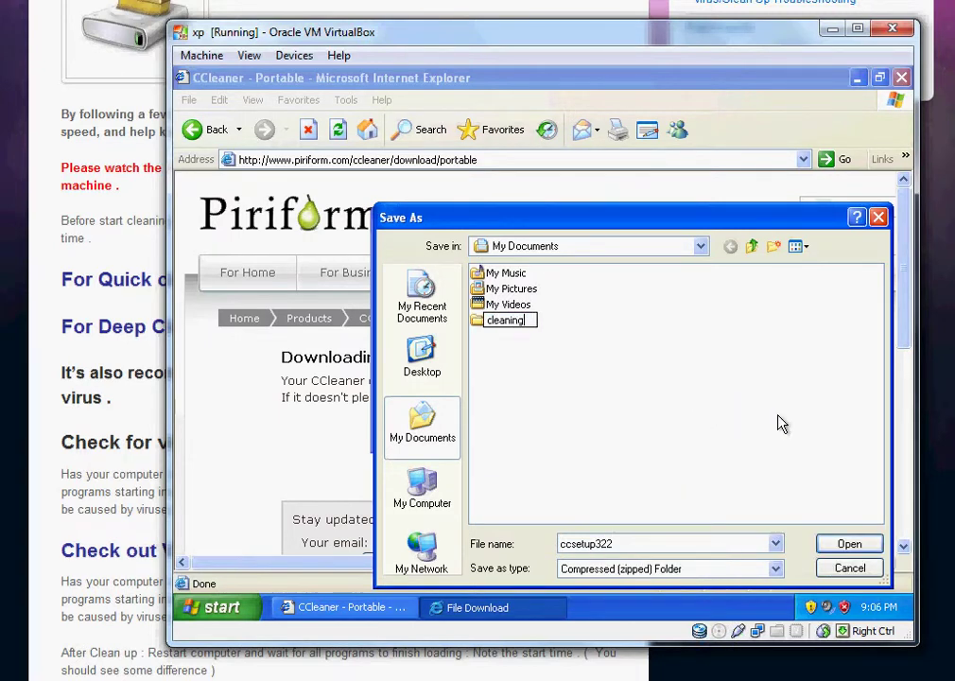
pyautogui.click(766, 418)
pyautogui.doubleClick(505, 322)
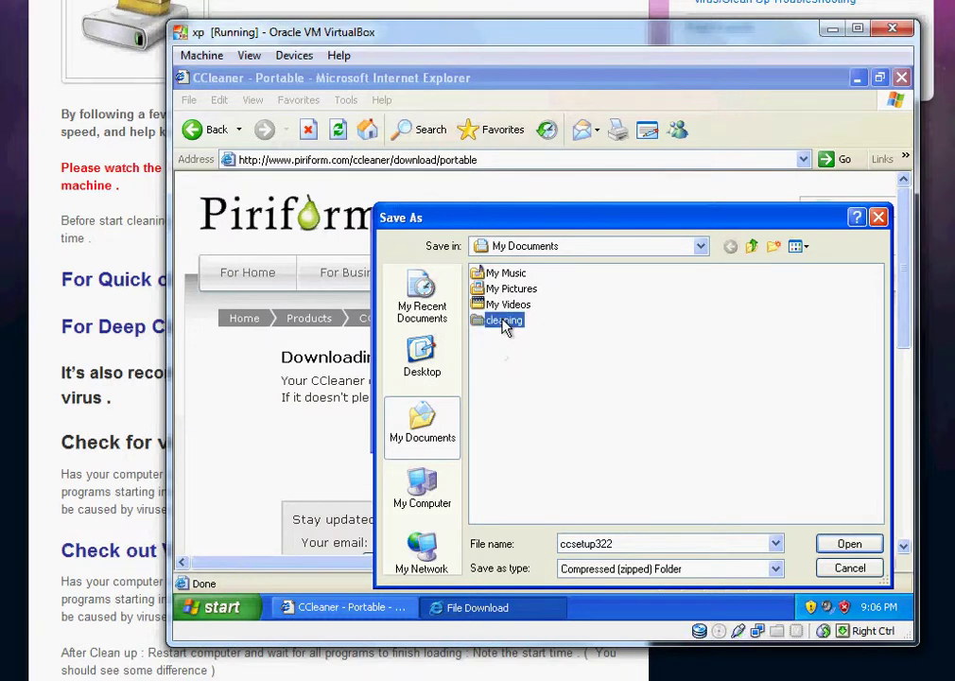
pyautogui.click(847, 543)
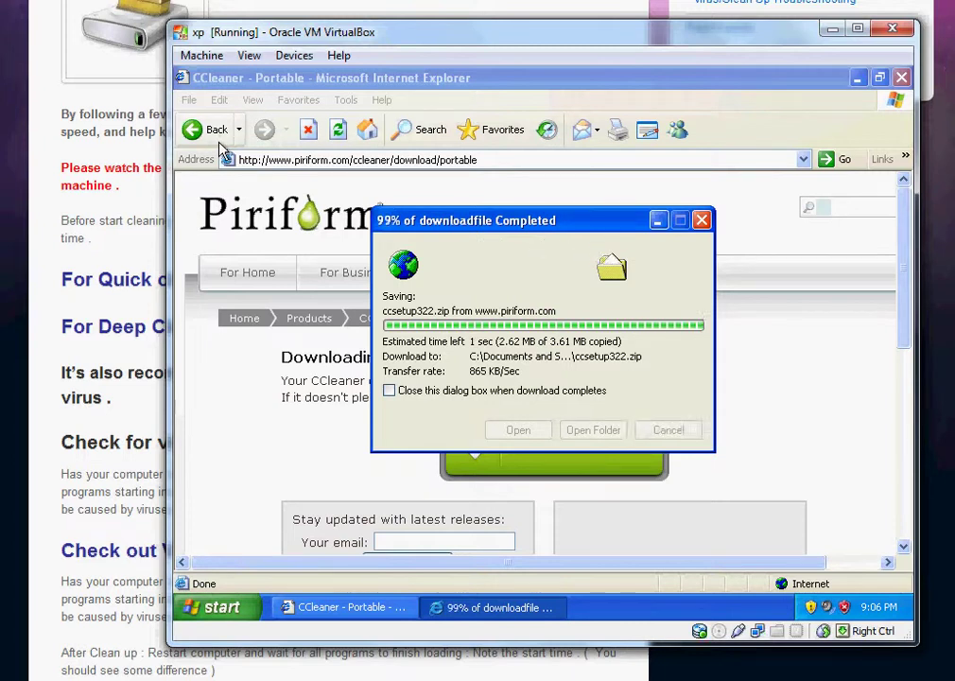
# - Close the CCleaner download dialog and go back to the Cleanup,Tuning guide page
pyautogui.click(668, 430)
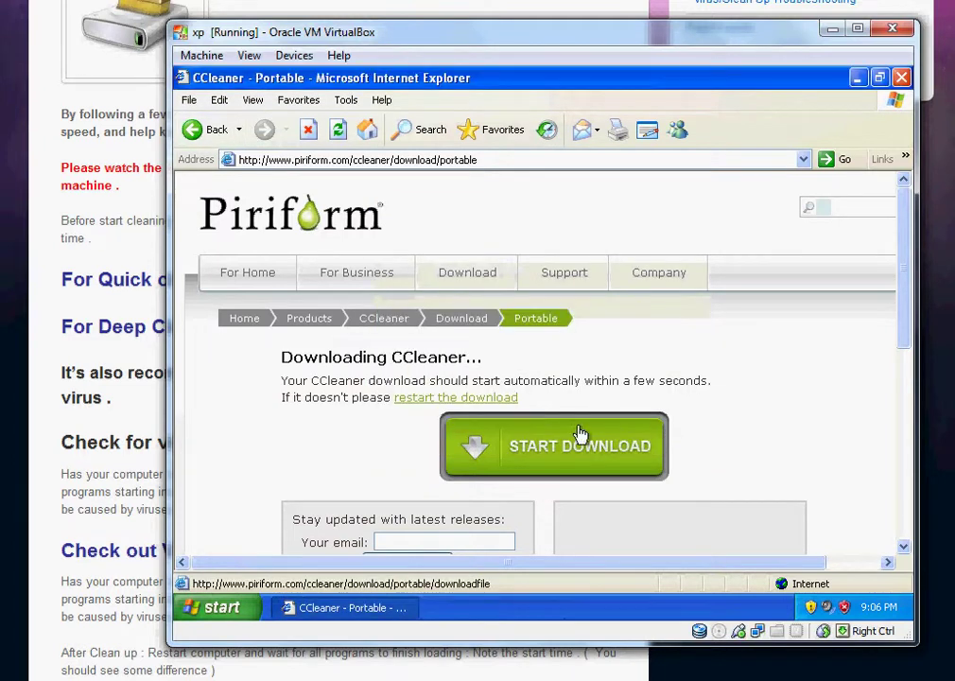
pyautogui.click(217, 131)
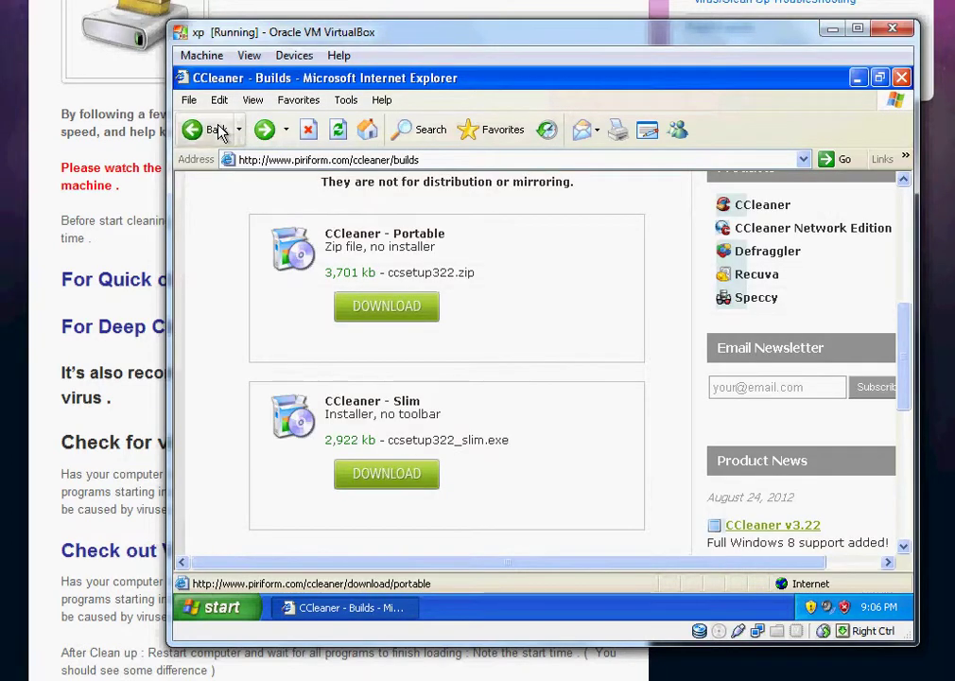
pyautogui.click(218, 131)
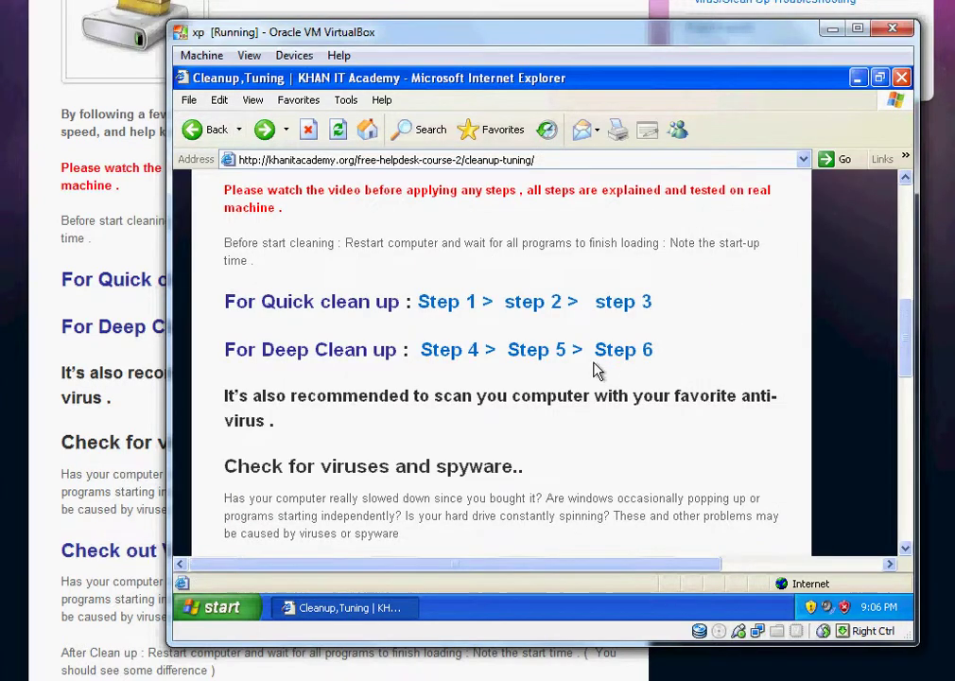
# - Follow step 2 of the quick clean up to Temp File Cleaner and save TFC.exe into the cleaning folder
pyautogui.click(540, 301)
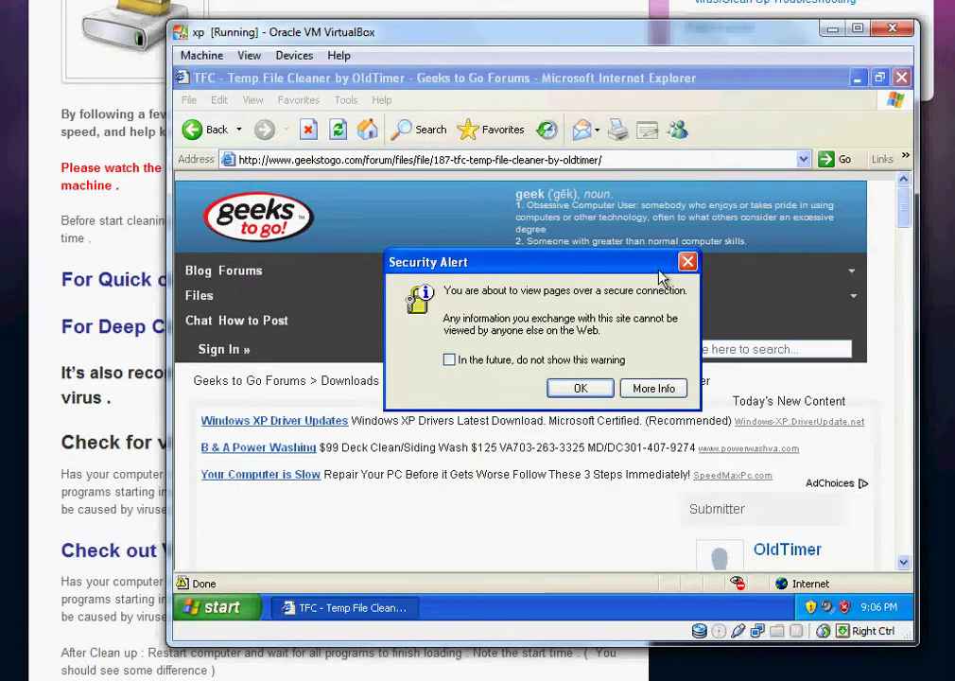
pyautogui.click(686, 262)
pyautogui.moveTo(903, 220); pyautogui.dragTo(913, 291)
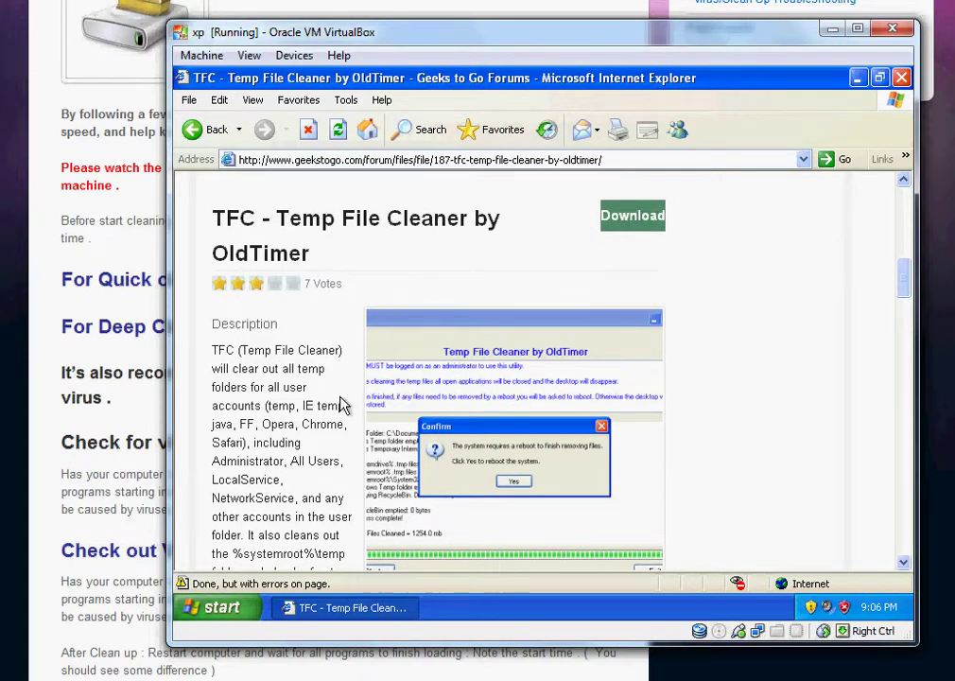
pyautogui.click(650, 234)
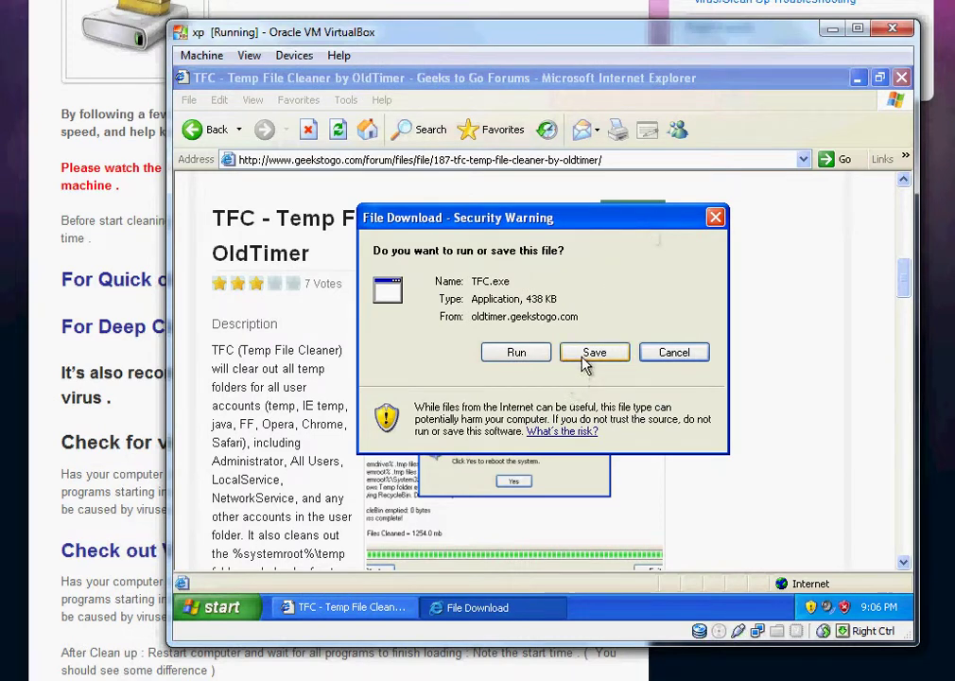
pyautogui.click(585, 365)
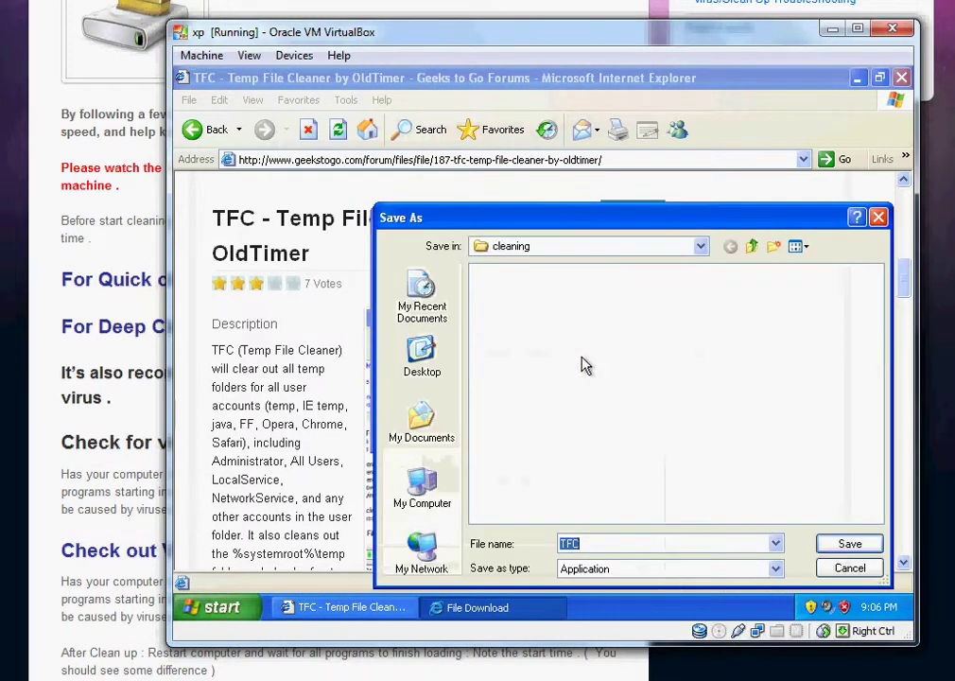
pyautogui.click(837, 545)
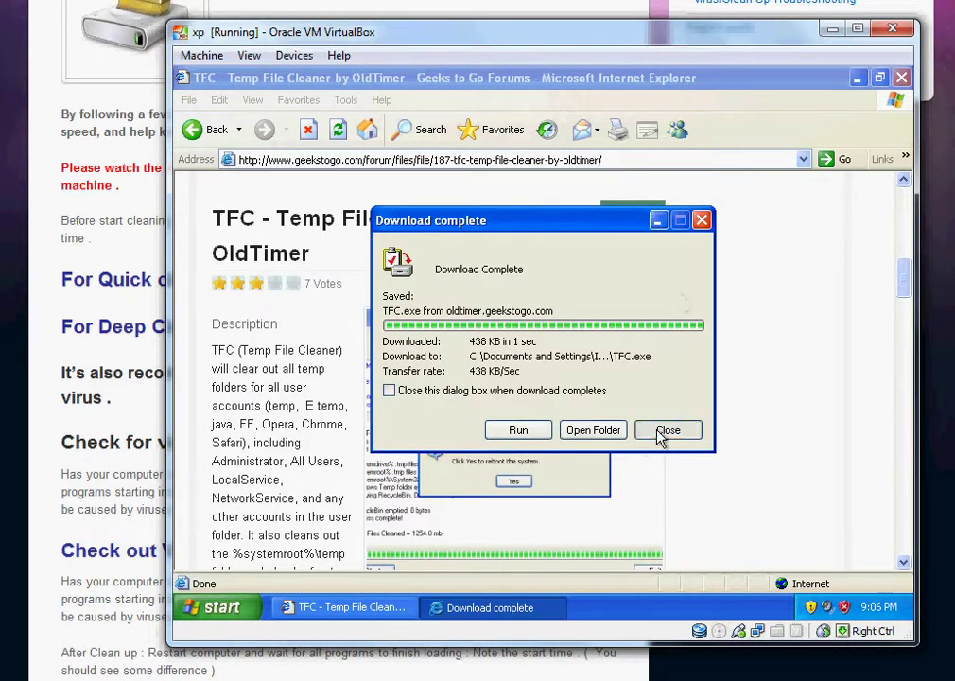
pyautogui.click(667, 431)
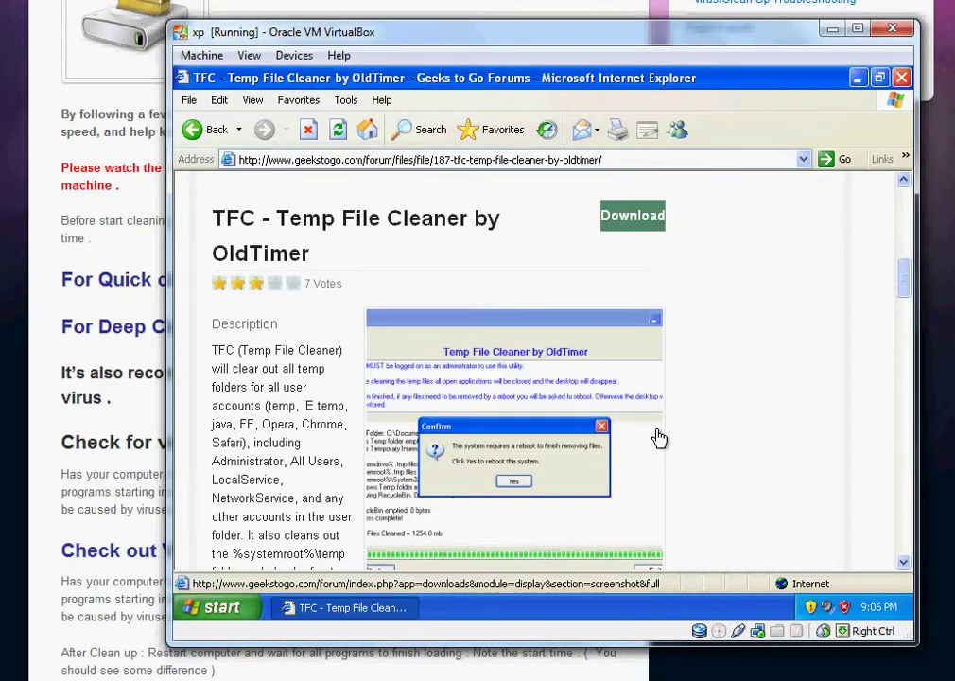
# - Return to the guide, follow step 3 to Toolwiz Care, and save Setup_SystemCare2.0.0.3200.exe into the cleaning folder
pyautogui.click(210, 131)
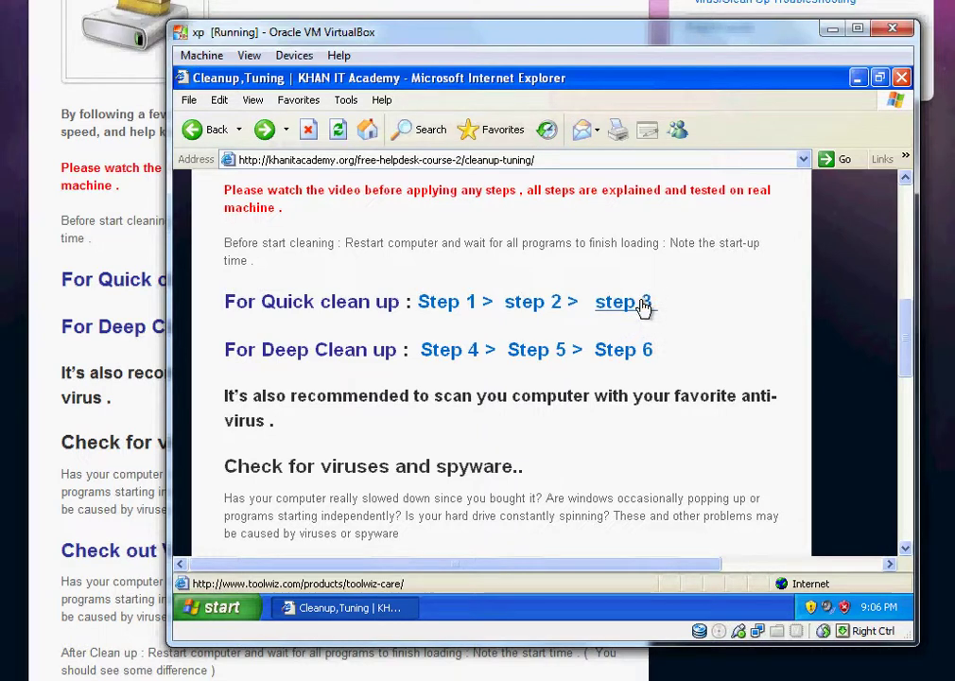
pyautogui.click(643, 304)
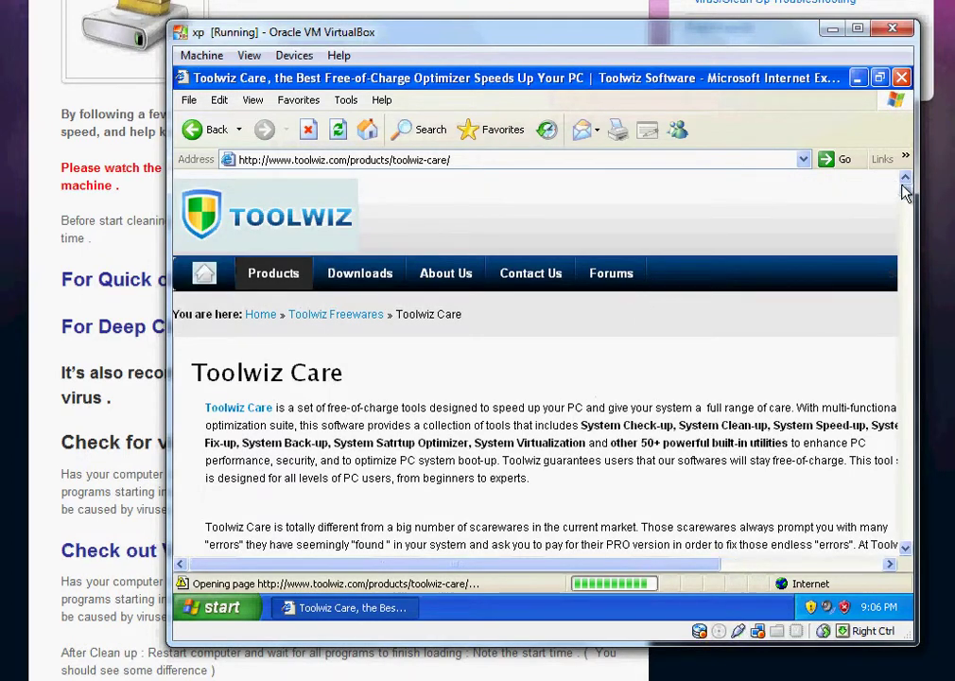
pyautogui.scroll(-1, 905, 197)
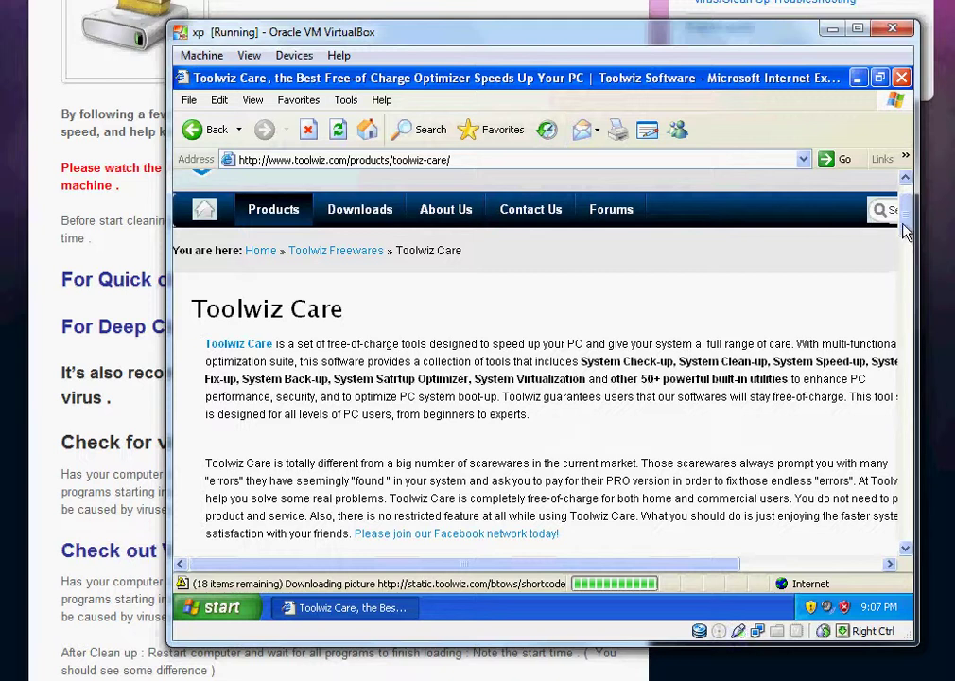
pyautogui.scroll(-5, 905, 231)
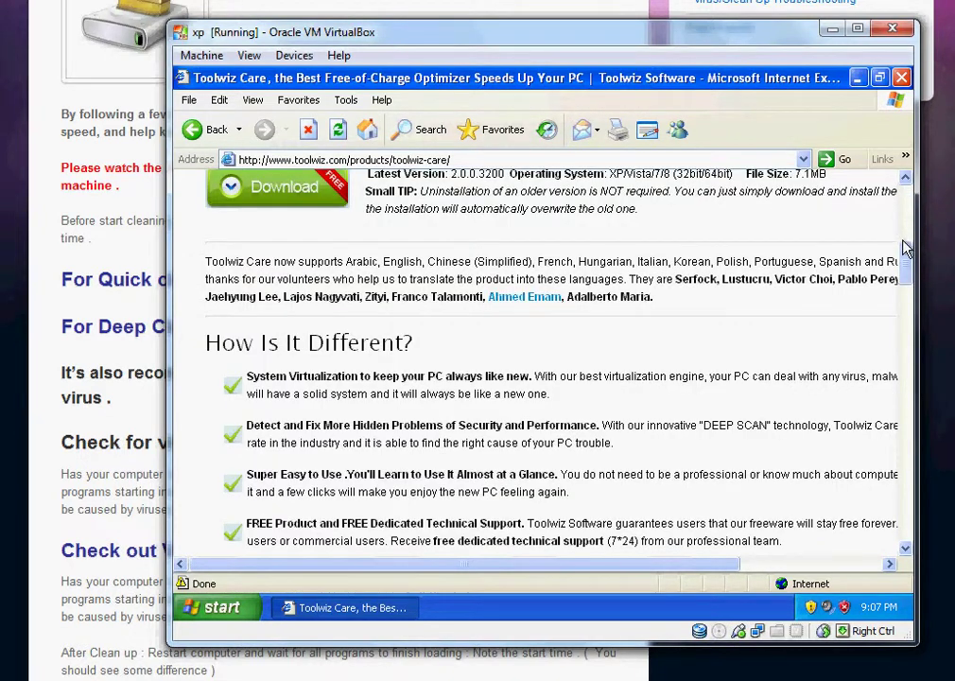
pyautogui.scroll(5, 906, 250)
pyautogui.scroll(-5, 909, 260)
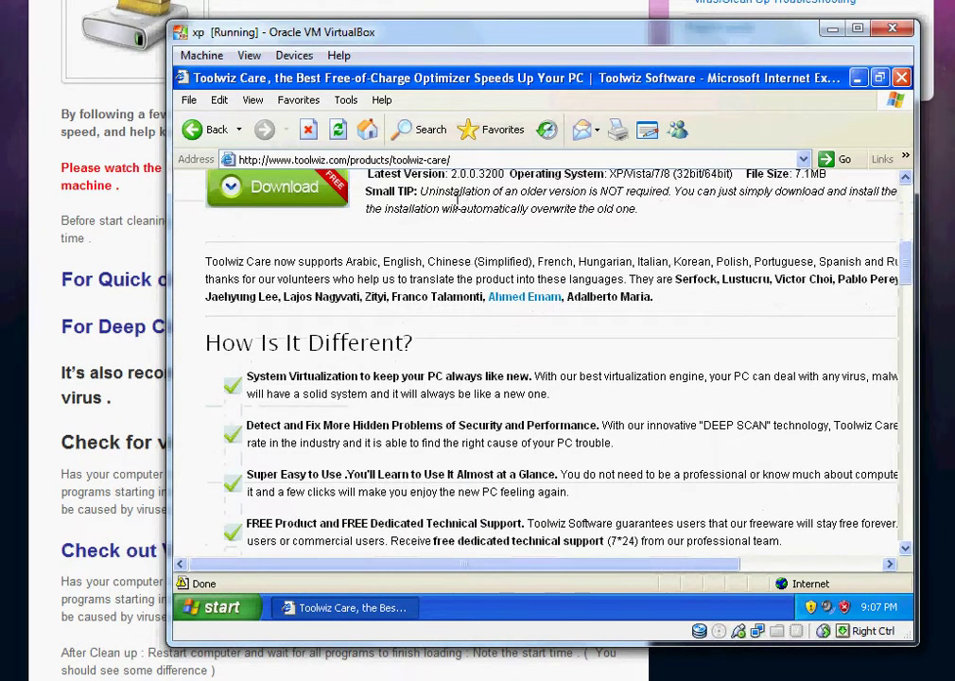
pyautogui.click(305, 187)
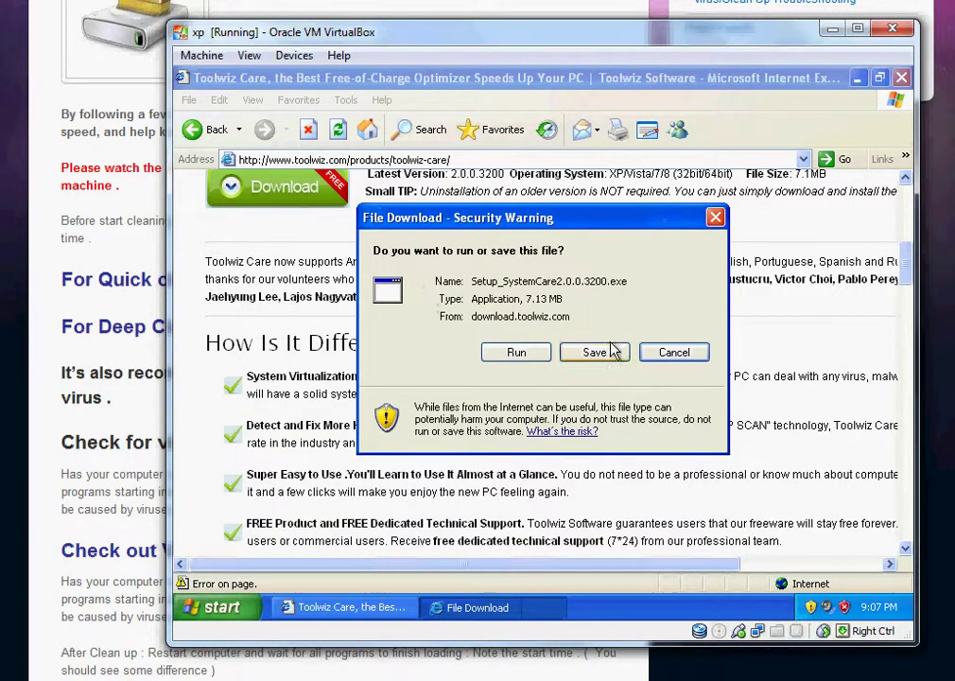
pyautogui.click(595, 353)
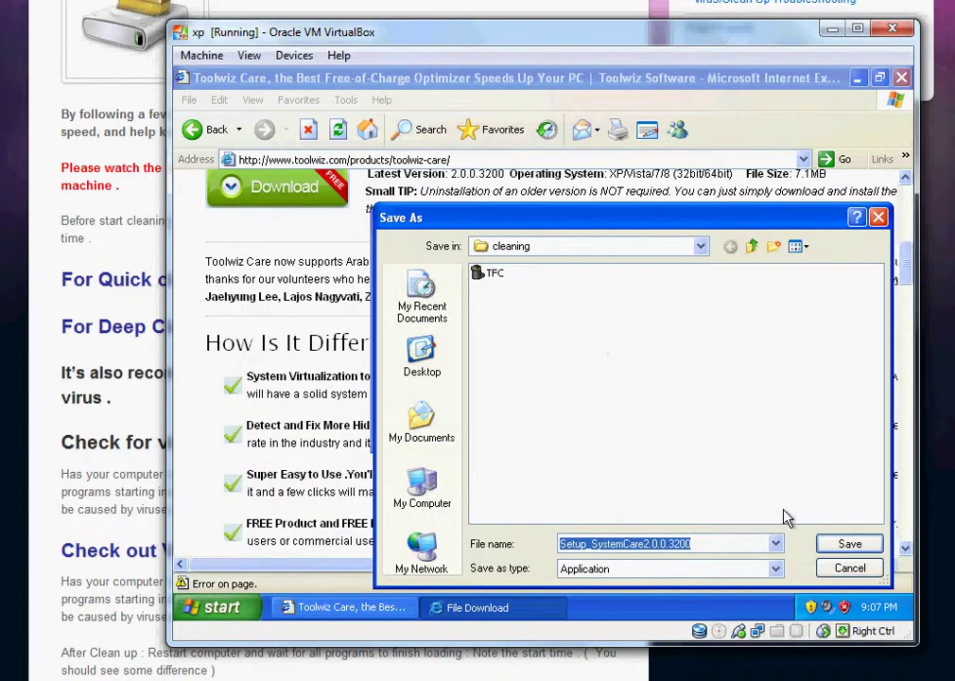
pyautogui.click(827, 545)
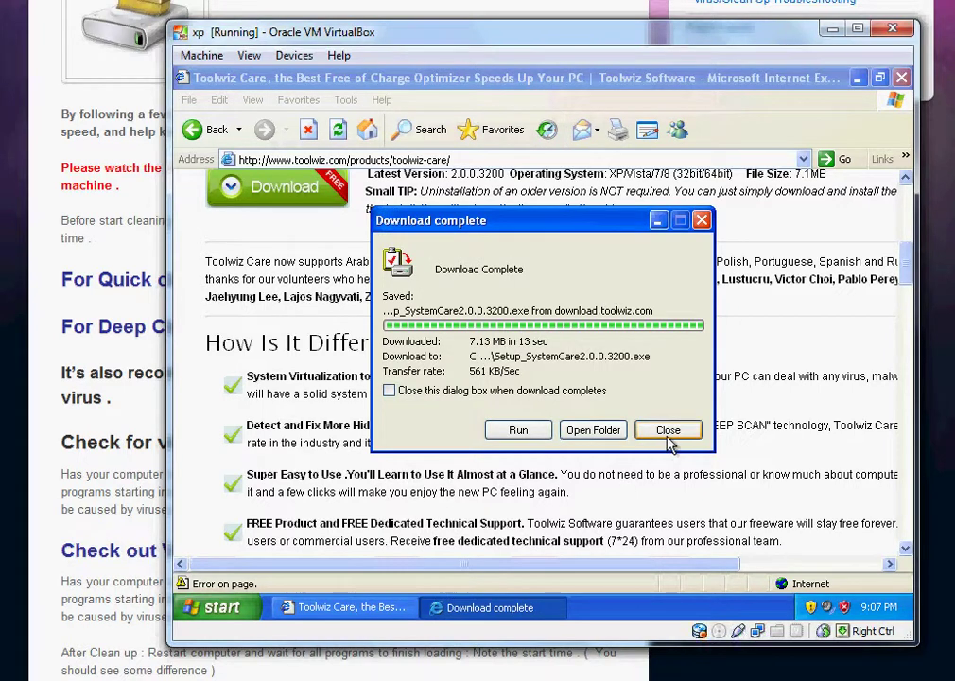
# - Open the cleaning folder and extract all files of ccsetup322.zip into a ccsetup322 subfolder there
pyautogui.click(593, 430)
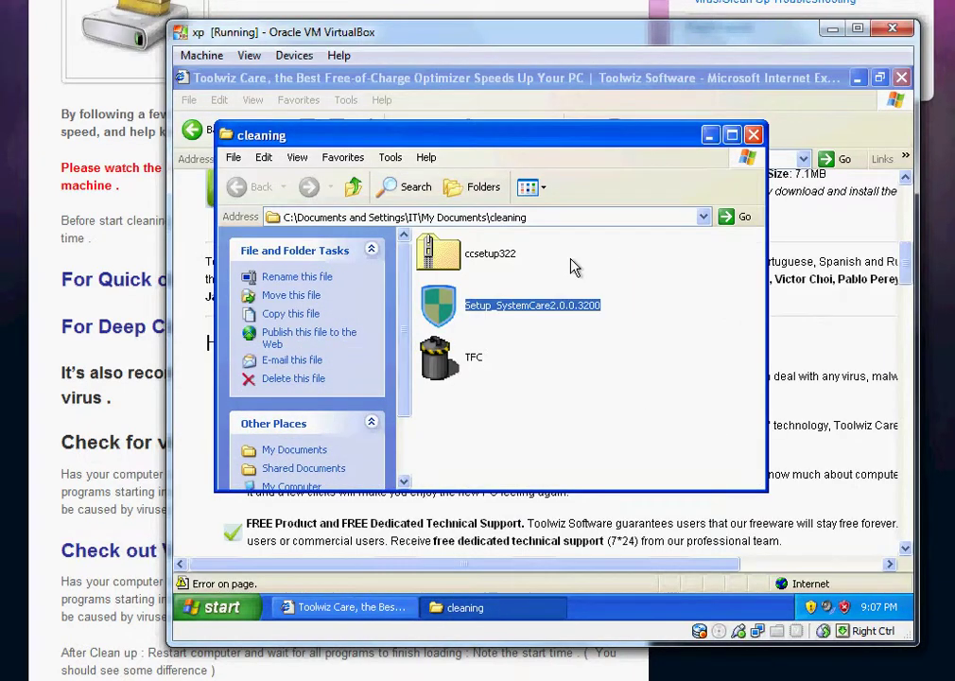
pyautogui.click(857, 78)
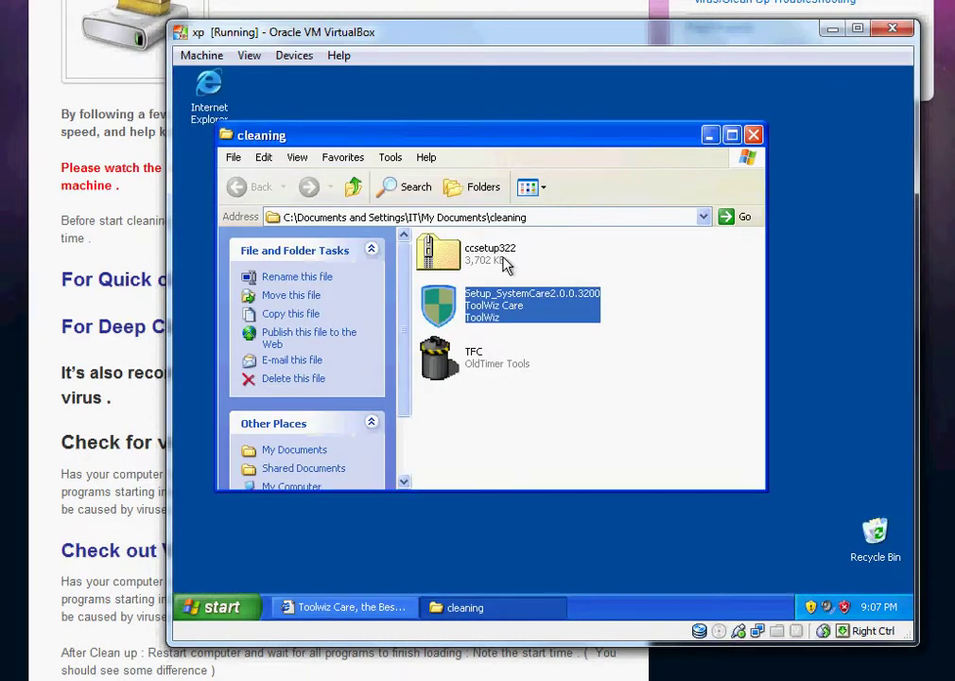
pyautogui.doubleClick(467, 260)
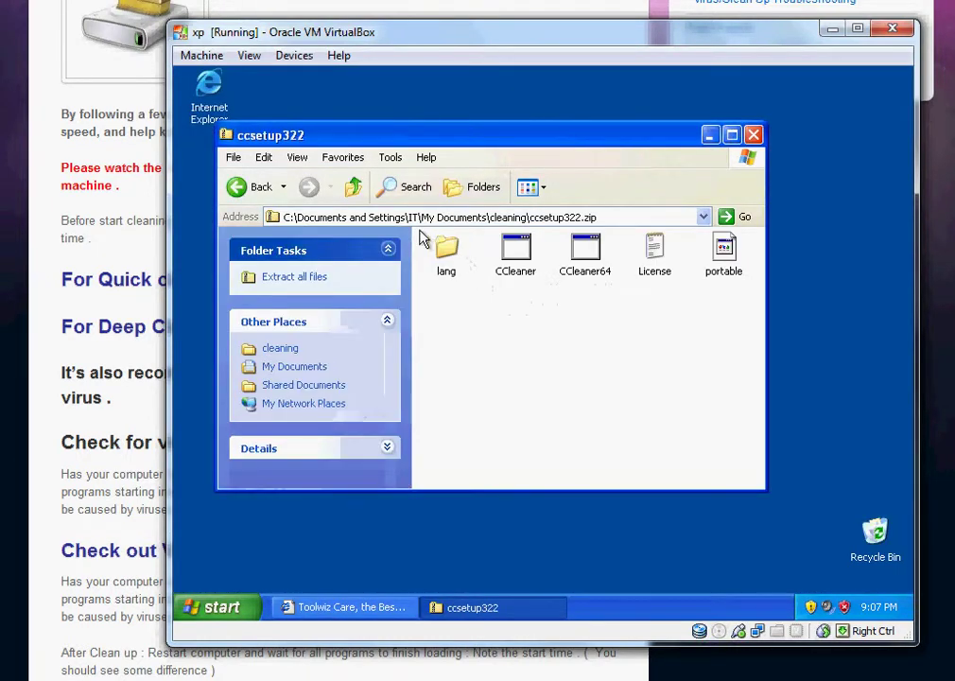
pyautogui.click(305, 280)
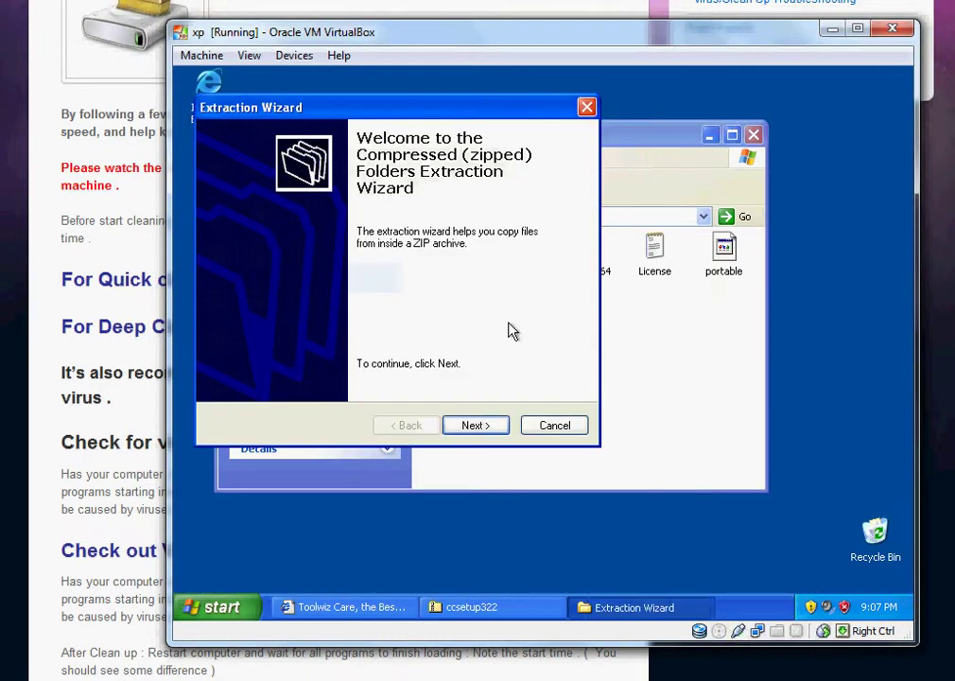
pyautogui.click(502, 437)
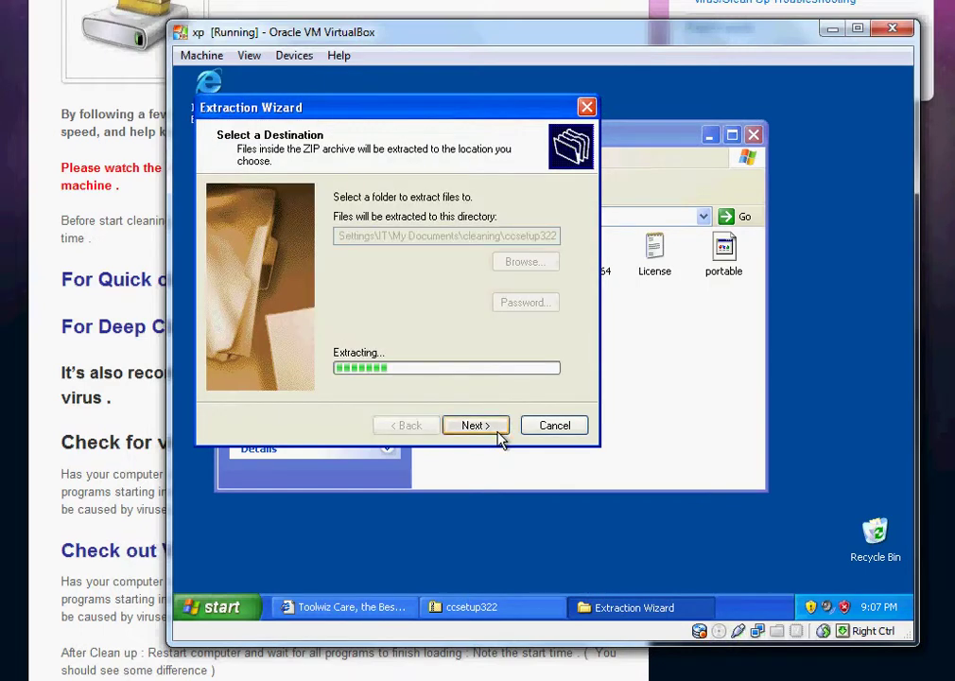
pyautogui.click(499, 433)
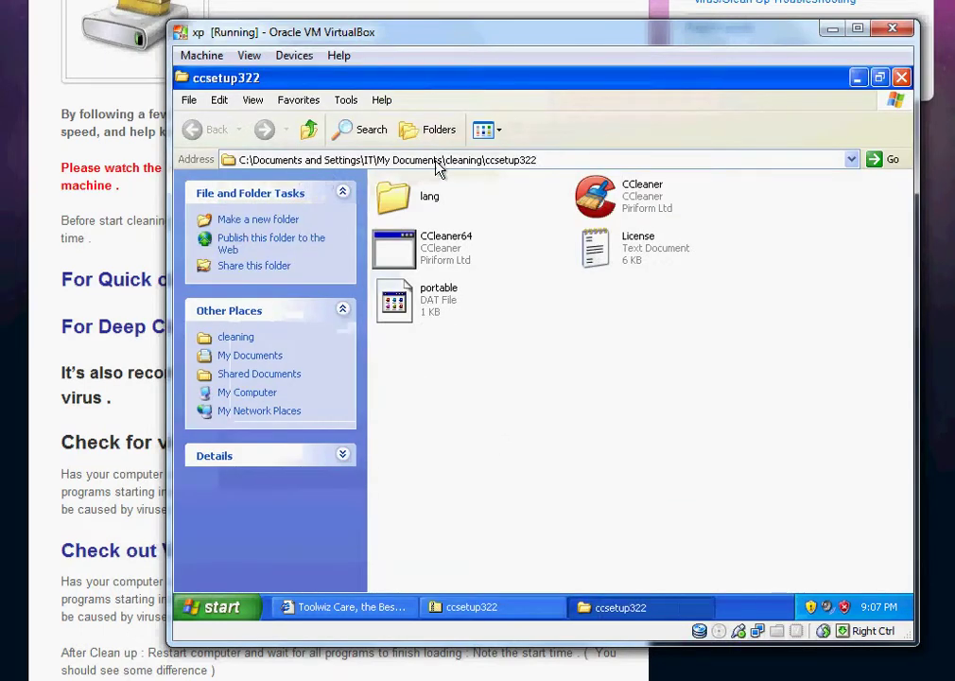
# - Run CCleaner from the extracted folder despite the security warning and analyze the system with the preselected cleaning options
pyautogui.click(605, 201)
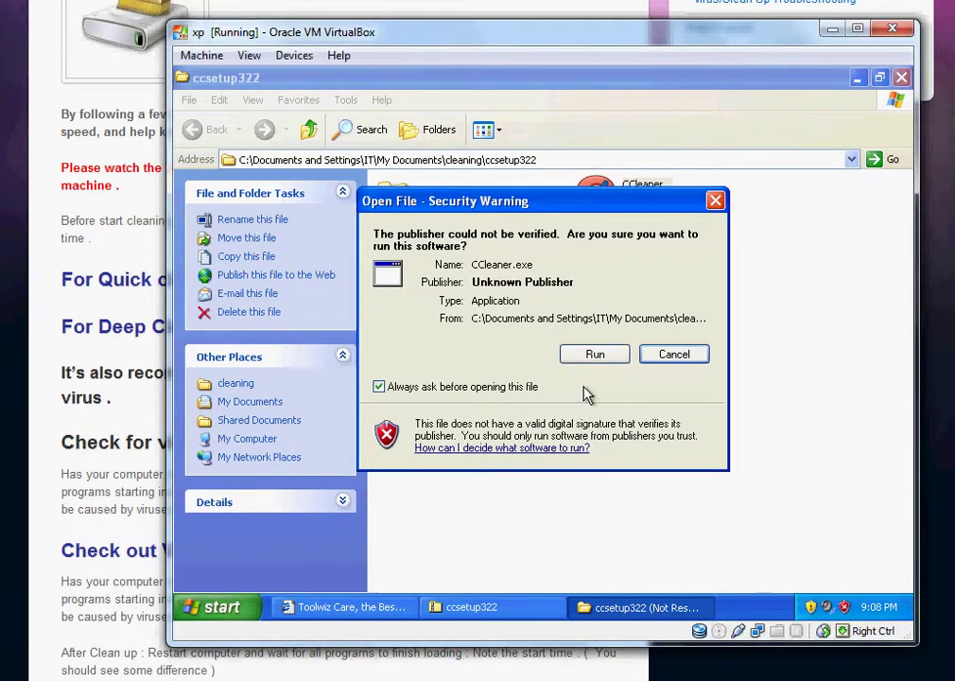
pyautogui.click(595, 354)
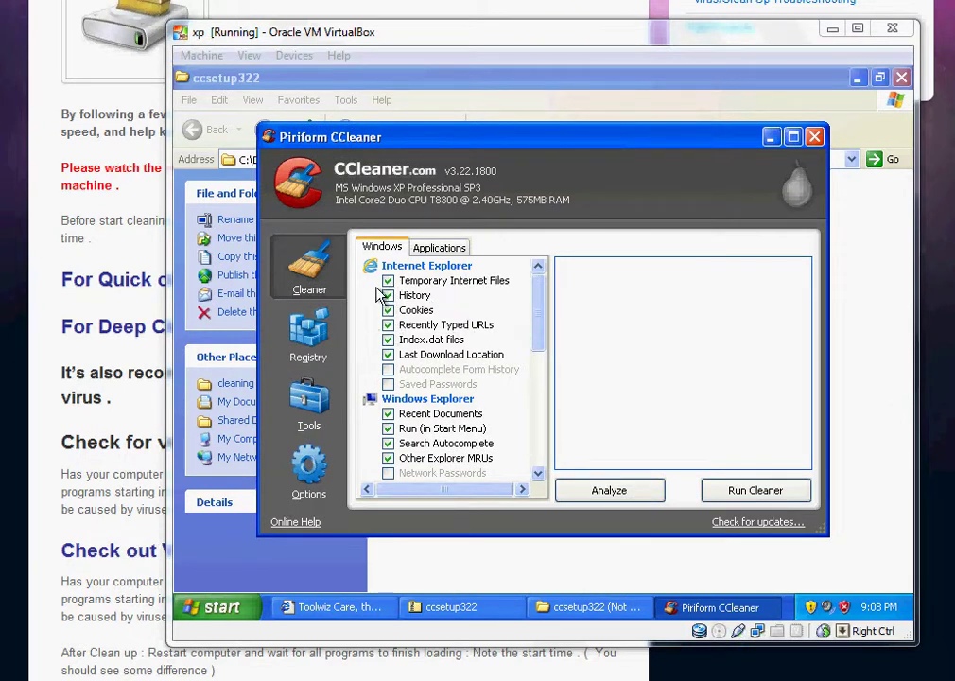
pyautogui.click(601, 494)
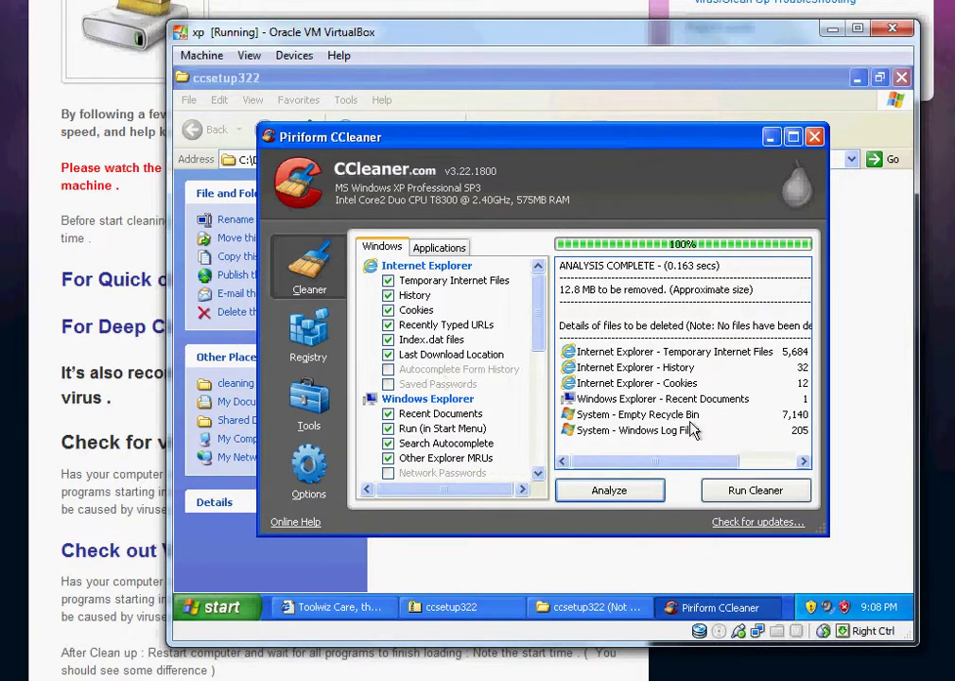
# - Run the cleaner and approve the permanent file deletion, and exclude Internet Explorer's Recently Typed URLs from cleaning
pyautogui.click(717, 487)
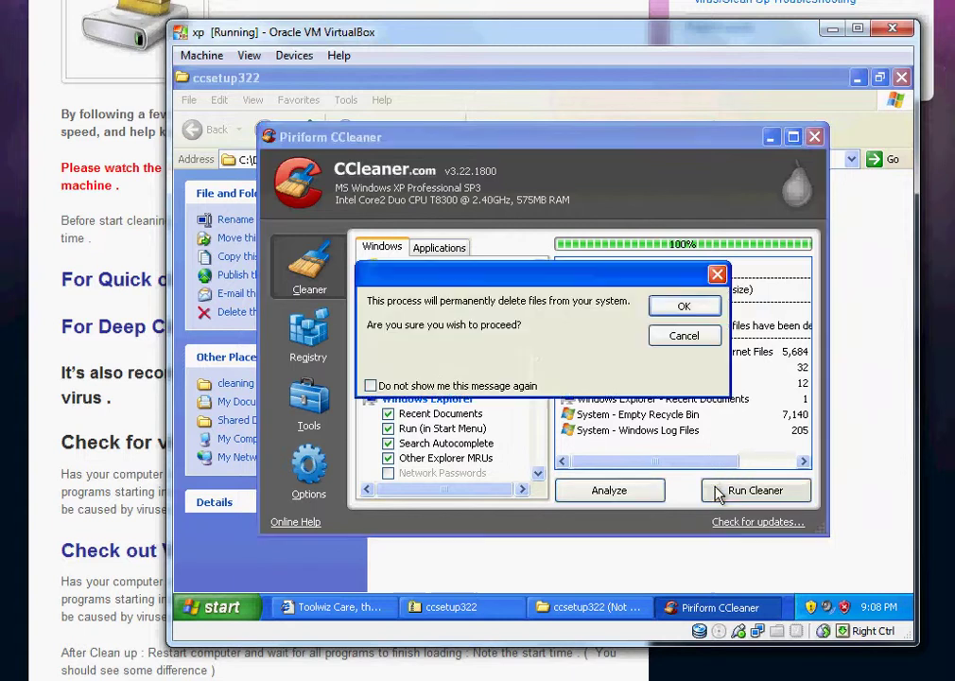
pyautogui.click(678, 309)
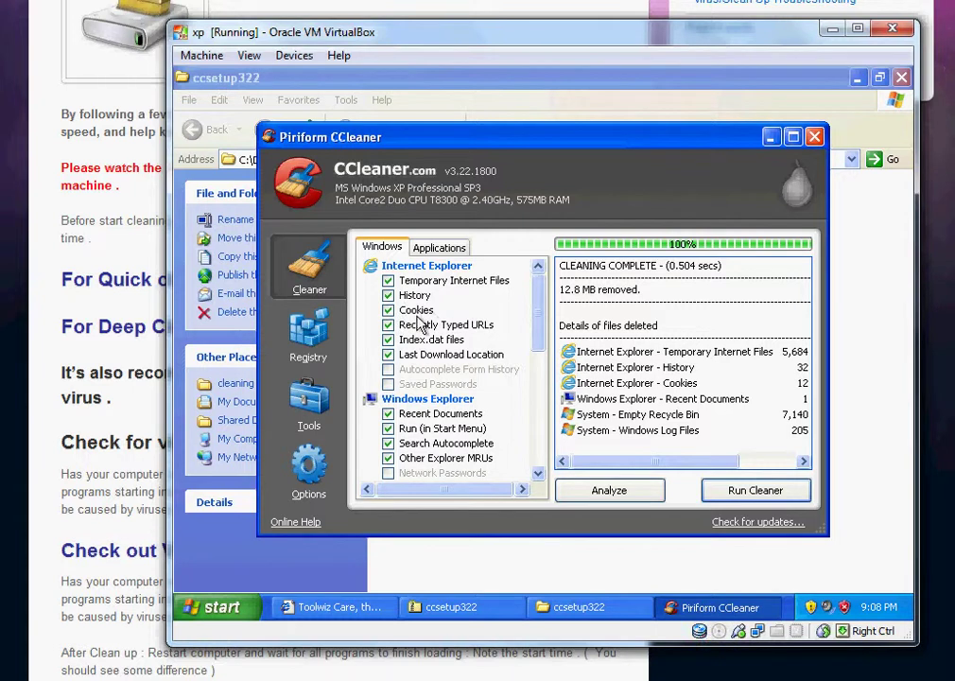
pyautogui.click(388, 326)
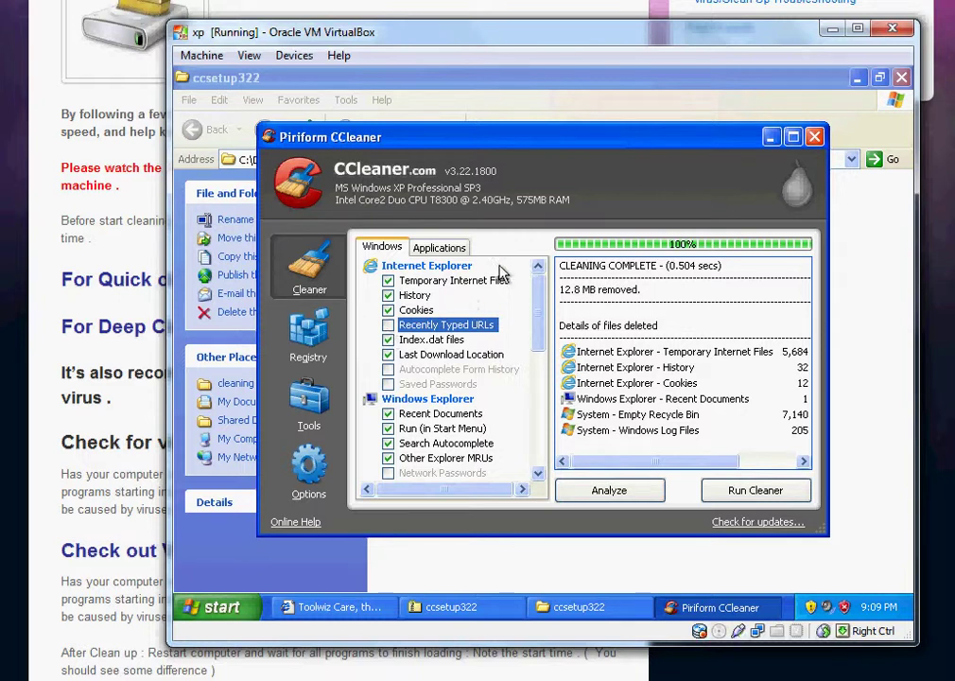
# - Scan the registry for issues with all Registry Cleaner categories enabled and review the listed problems
pyautogui.click(324, 327)
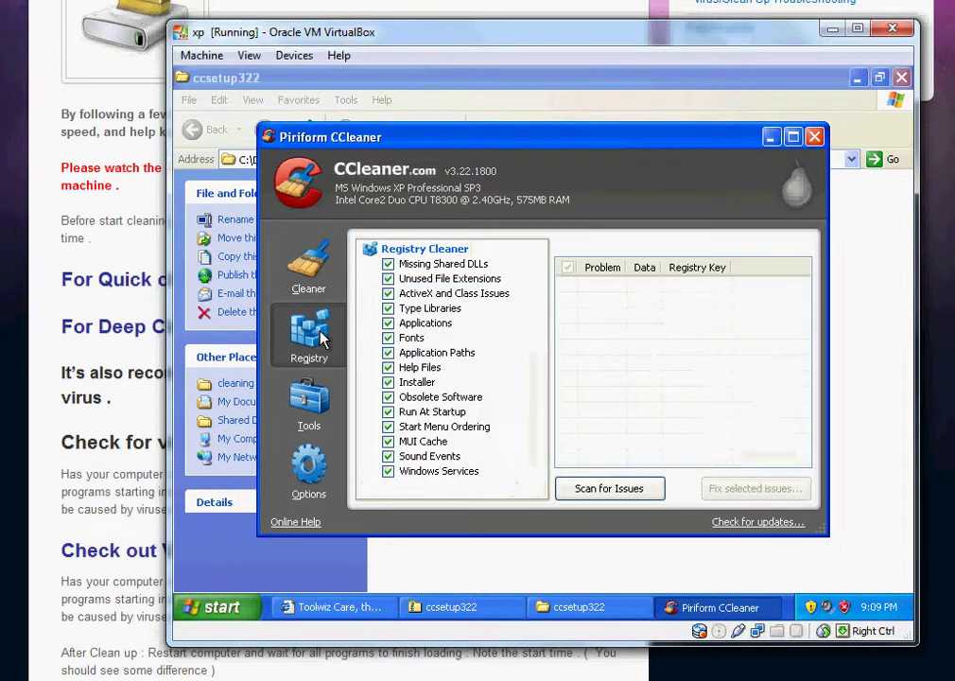
pyautogui.click(640, 491)
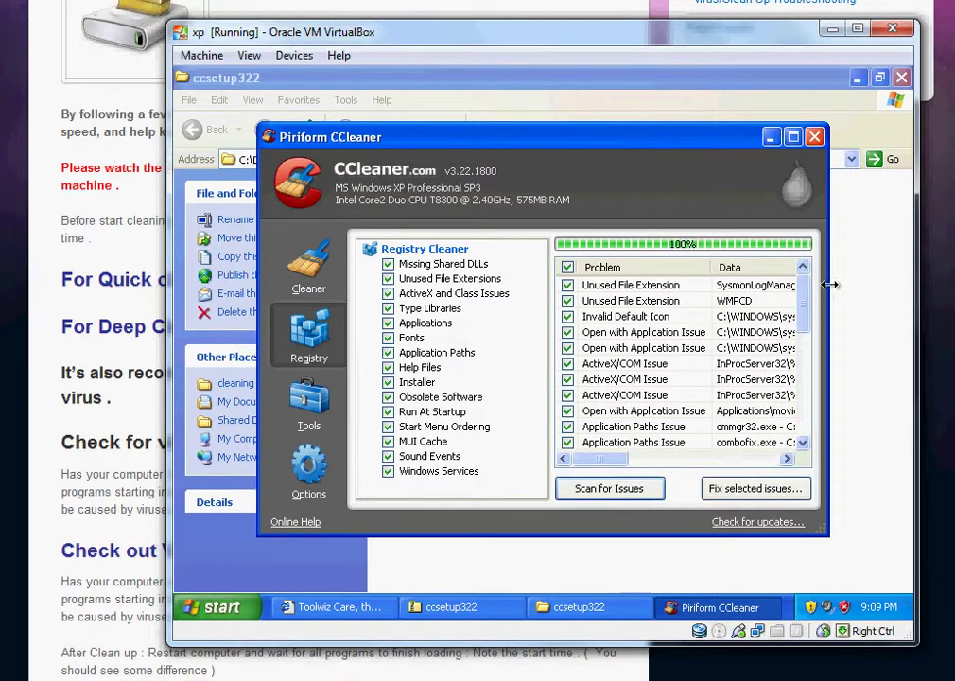
pyautogui.moveTo(811, 312)
pyautogui.mouseDown()
pyautogui.moveTo(815, 421)
pyautogui.moveTo(814, 313)
pyautogui.mouseUp()
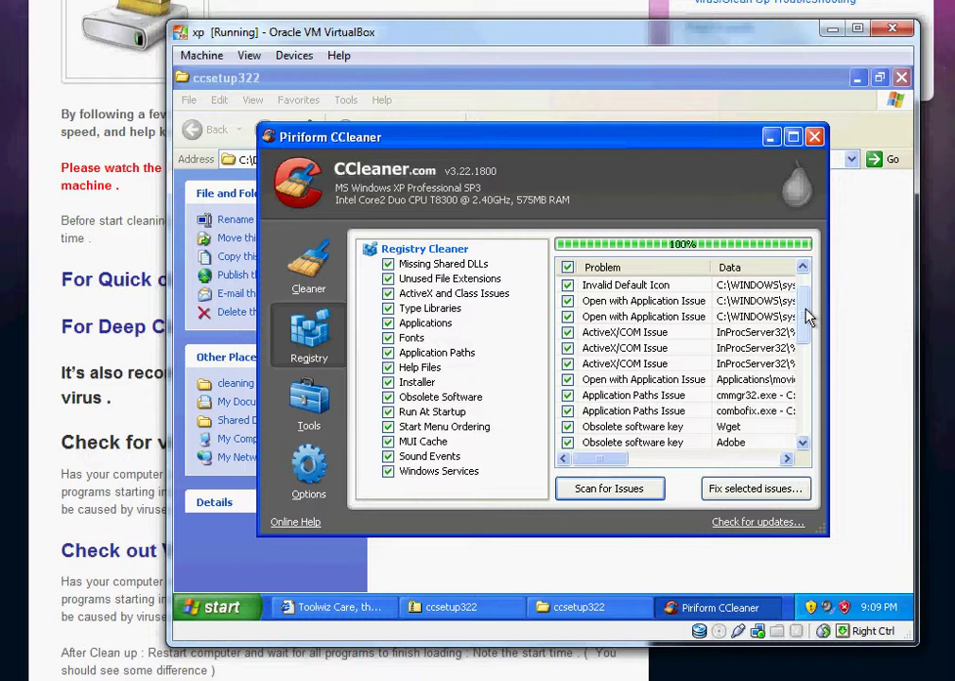
# - Start fixing the selected registry issues and save a registry backup as cc_20120829_210950 in My Documents
pyautogui.click(738, 490)
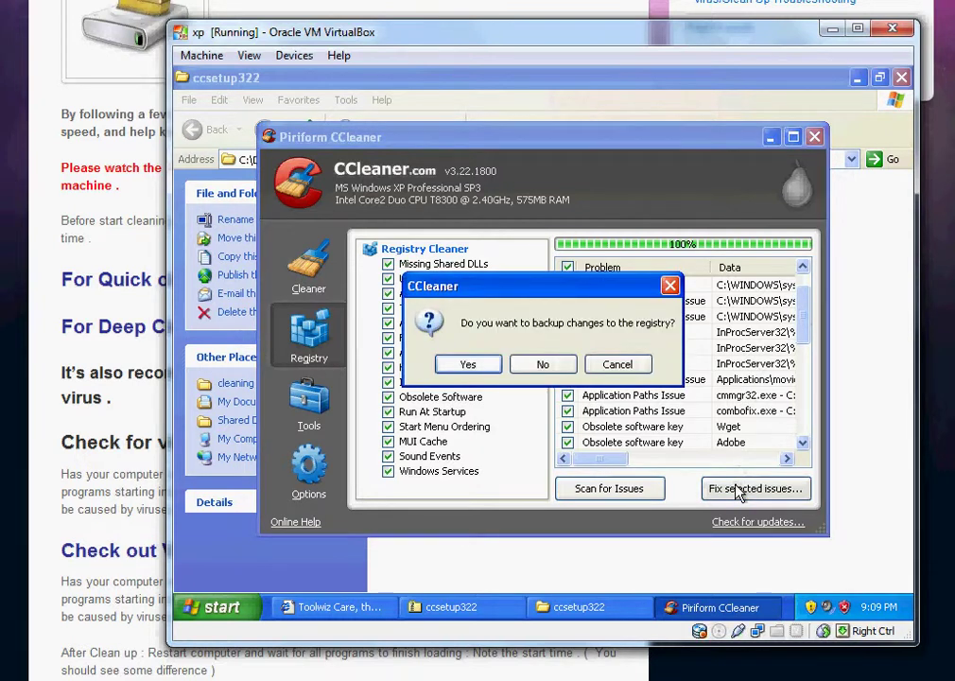
pyautogui.click(470, 364)
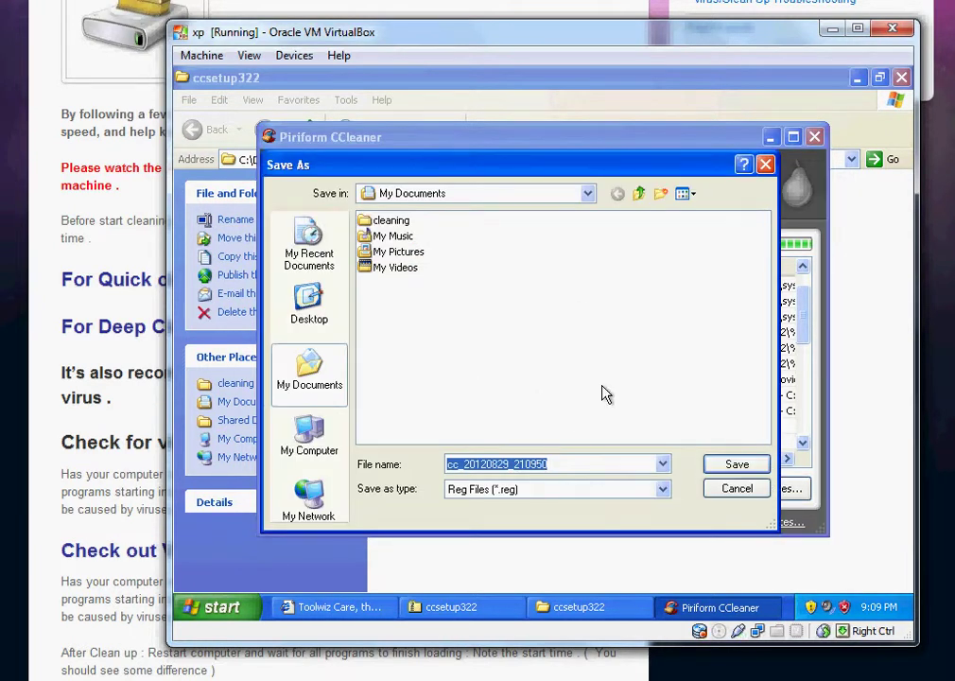
pyautogui.click(728, 463)
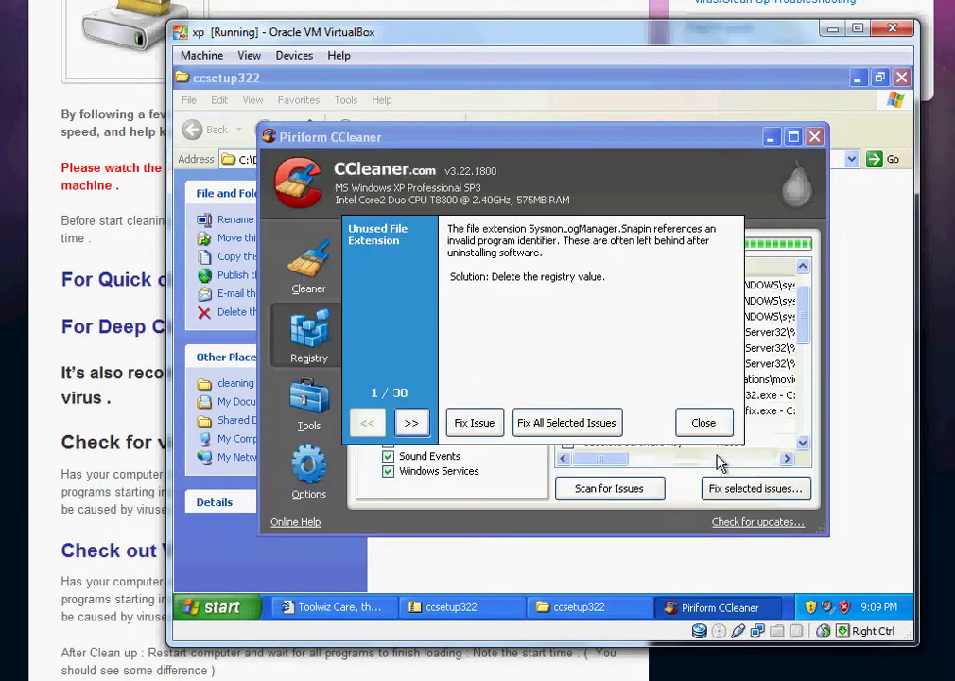
# - Fix all selected registry issues at once, dismiss the issue details and close CCleaner
pyautogui.click(578, 423)
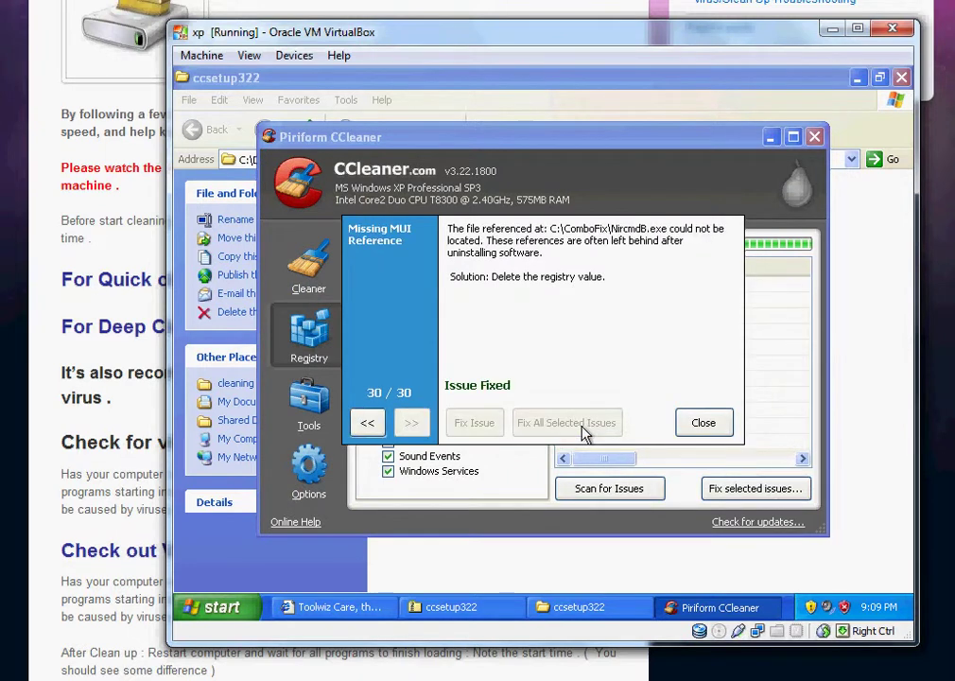
pyautogui.click(717, 417)
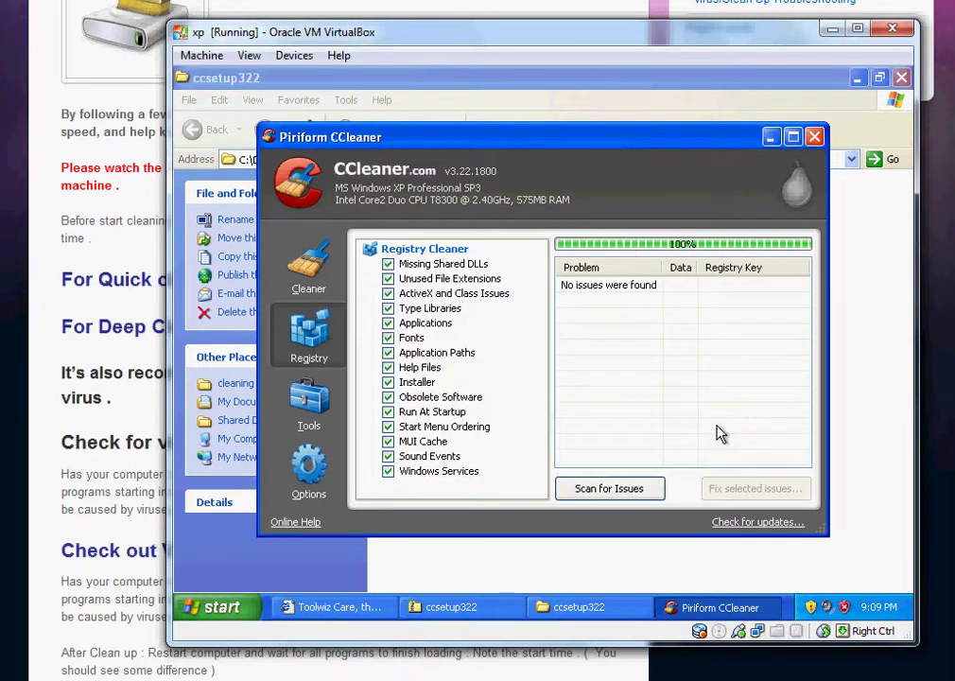
pyautogui.click(814, 139)
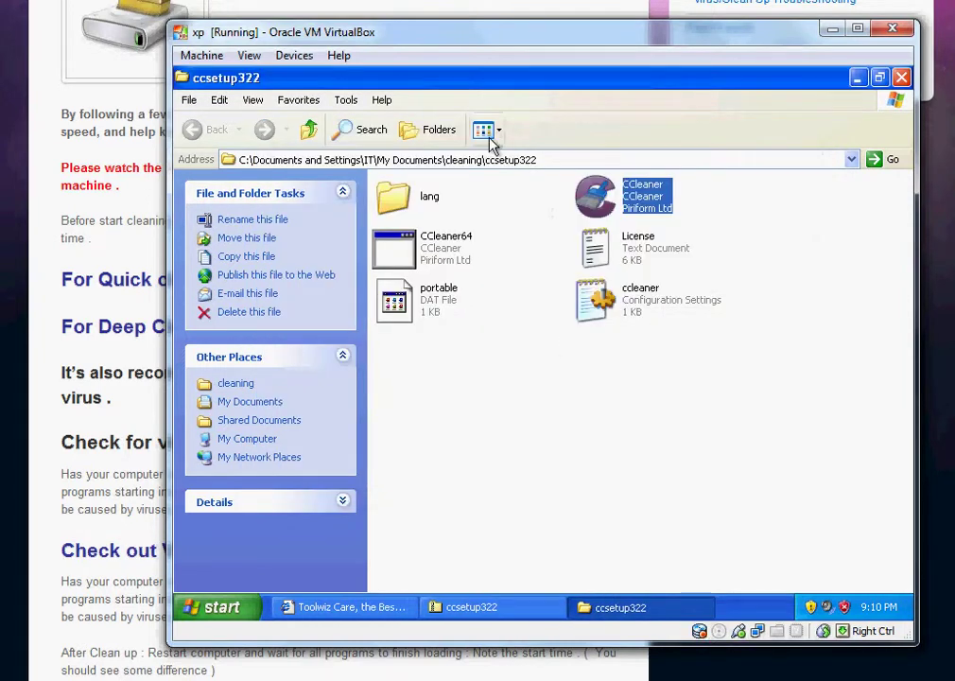
# - Close the extracted ccsetup322 folder, run TFC from the cleaning folder despite the security warning, and start the temp file cleanup
pyautogui.click(900, 79)
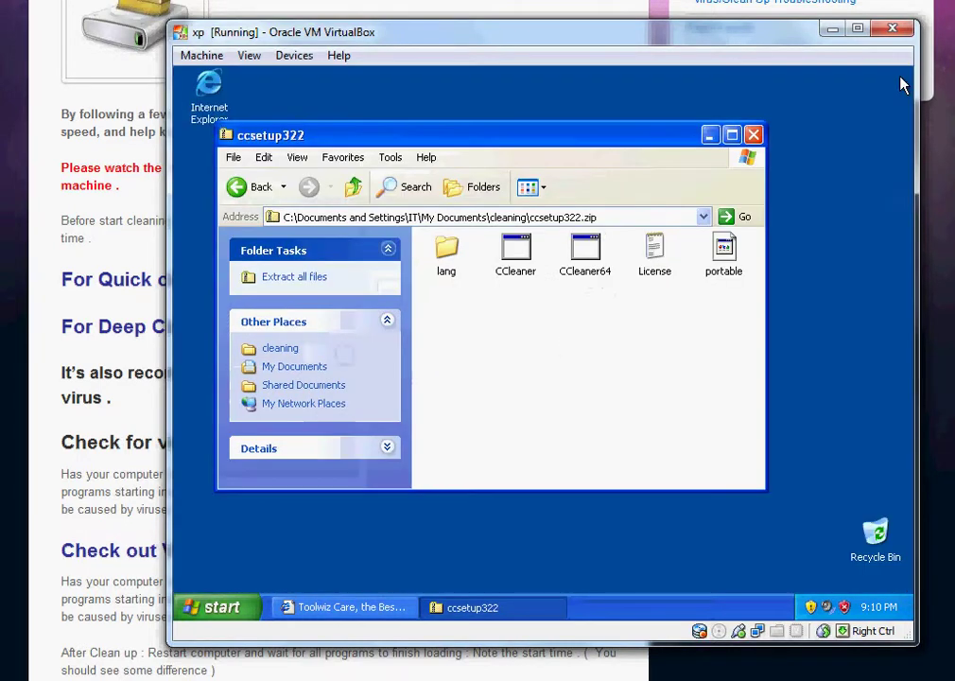
pyautogui.click(263, 189)
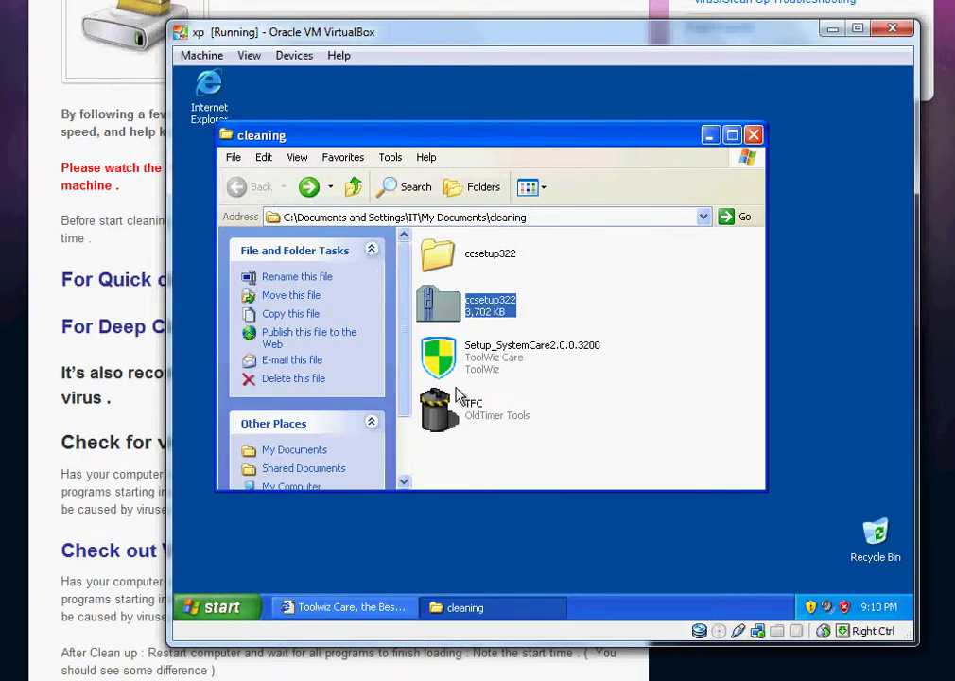
pyautogui.doubleClick(465, 416)
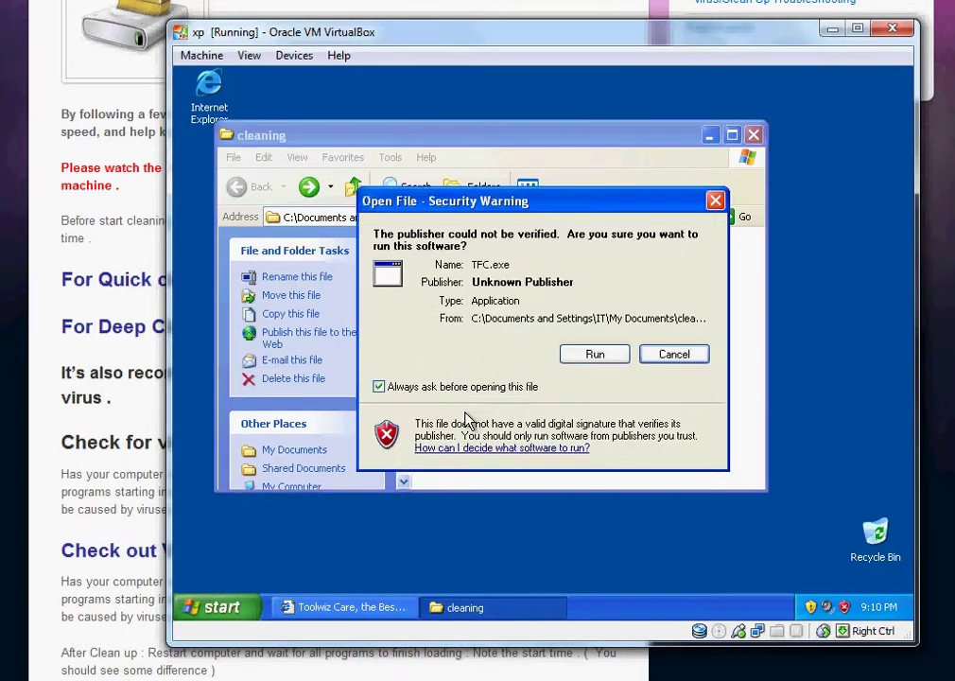
pyautogui.click(586, 356)
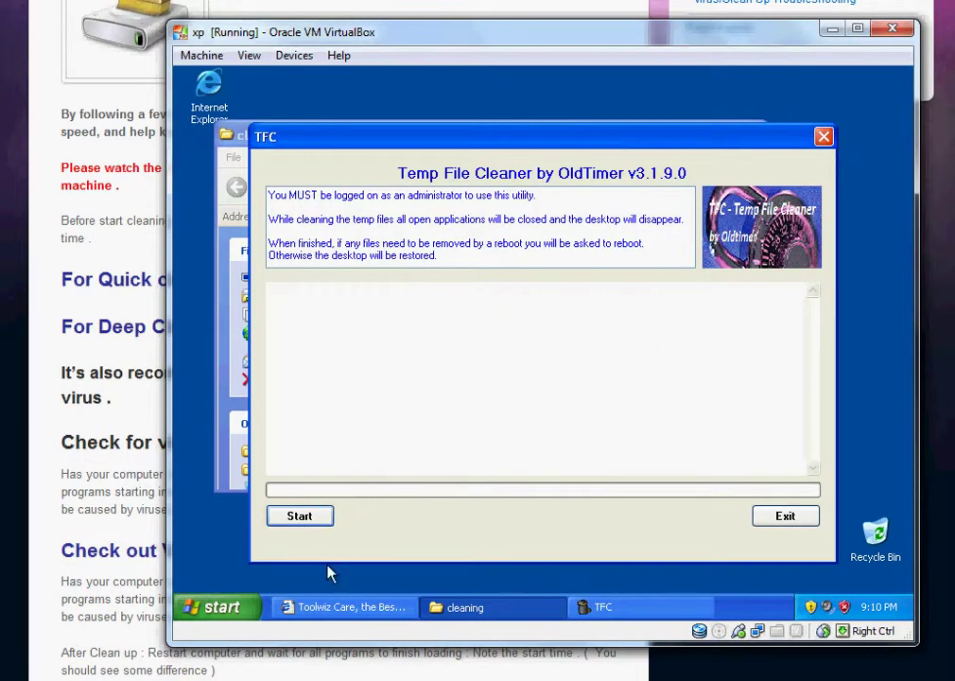
pyautogui.click(298, 520)
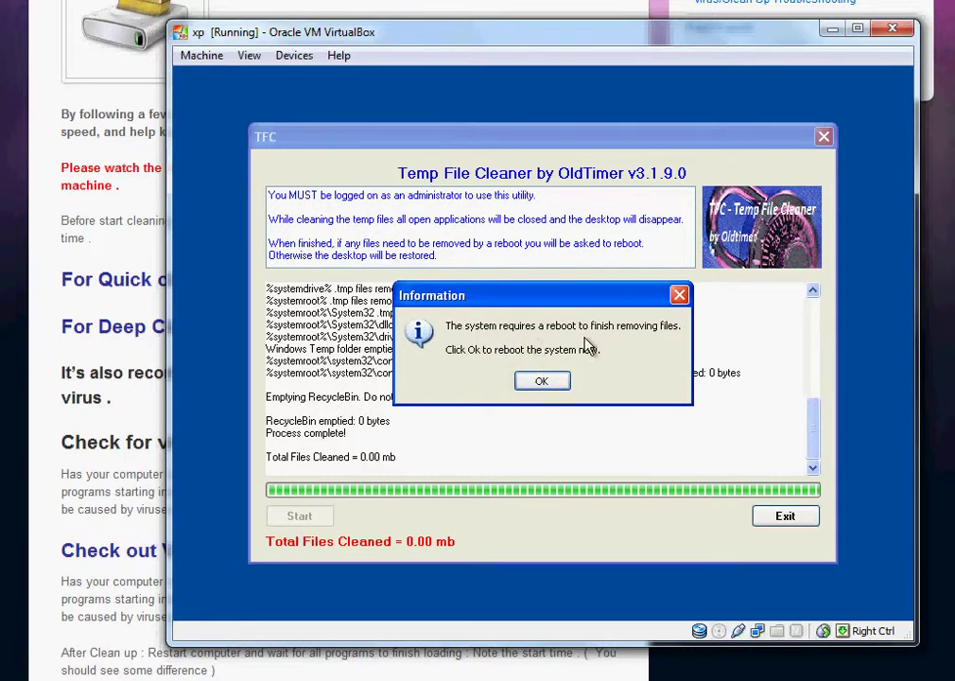
# - Review the TFC log, accept the reboot to finish removing files, and dismiss the mouse integration and antivirus notices after restart
pyautogui.moveTo(600, 306); pyautogui.dragTo(649, 594)
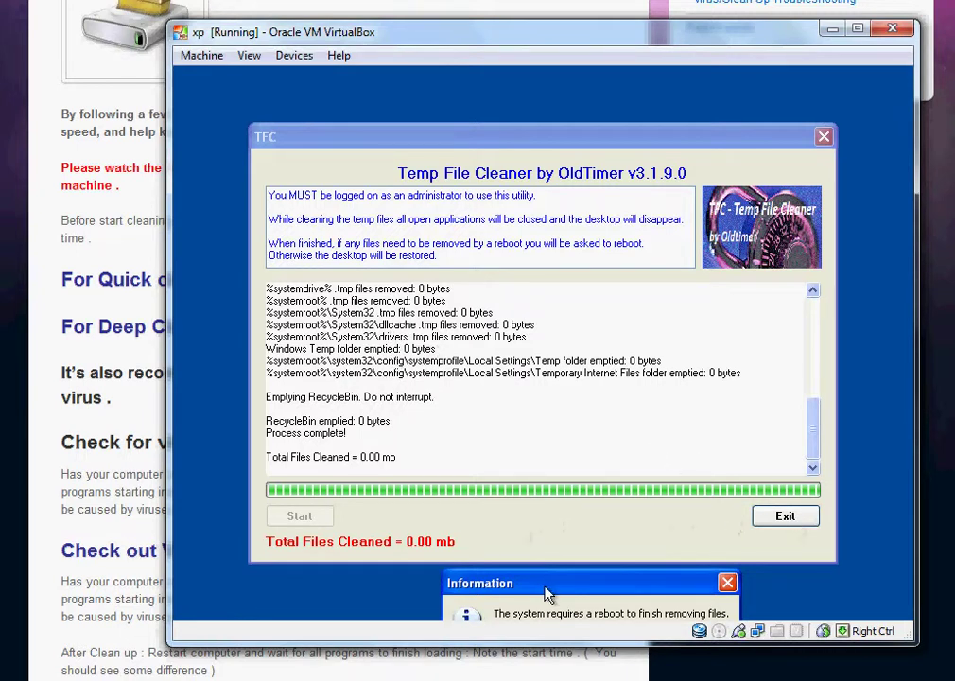
pyautogui.moveTo(547, 593); pyautogui.dragTo(531, 470)
pyautogui.click(566, 545)
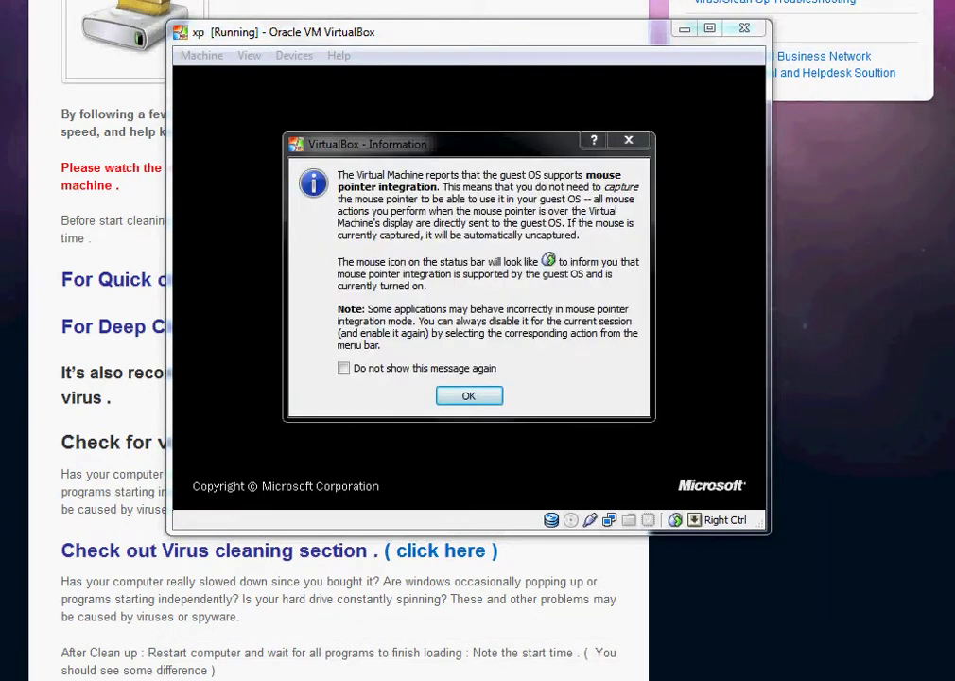
pyautogui.press('Return')
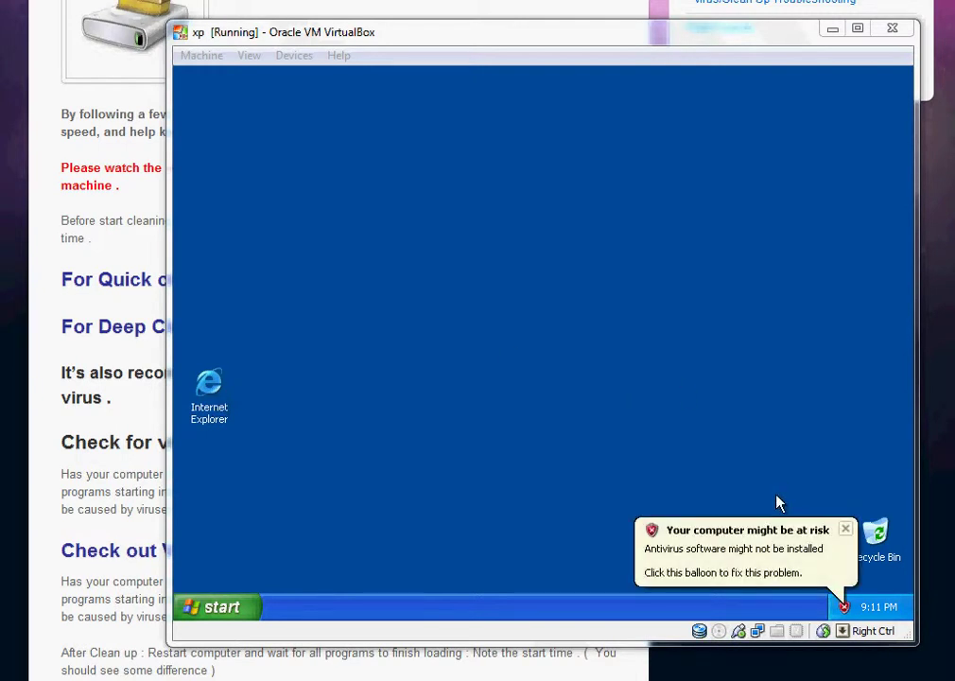
pyautogui.click(848, 532)
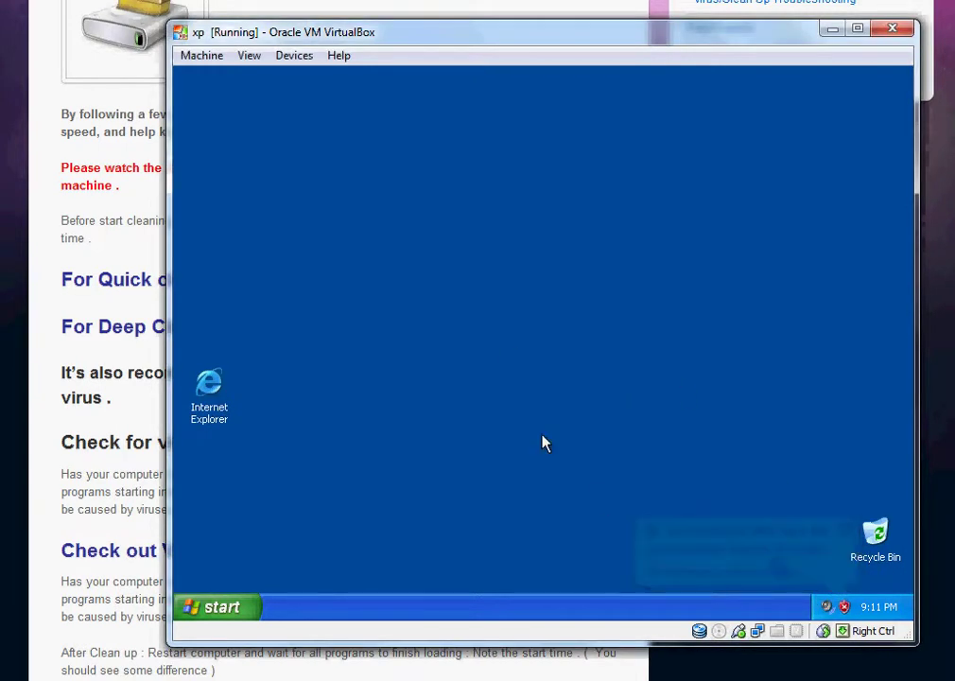
# - Launch Internet Explorer on its MSN home page and maximize its window
pyautogui.doubleClick(209, 385)
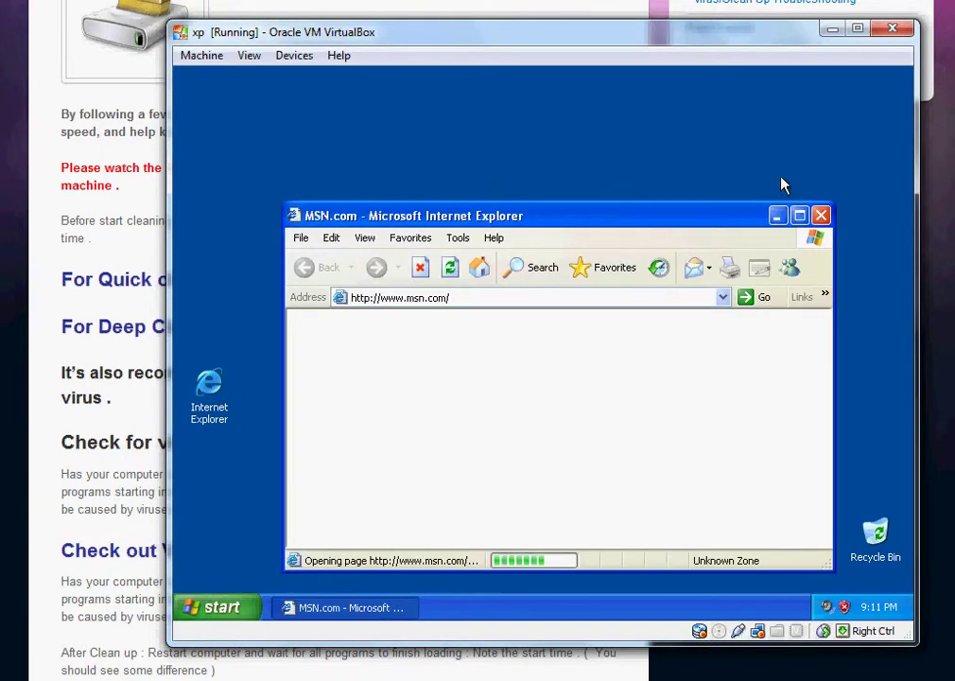
pyautogui.click(800, 217)
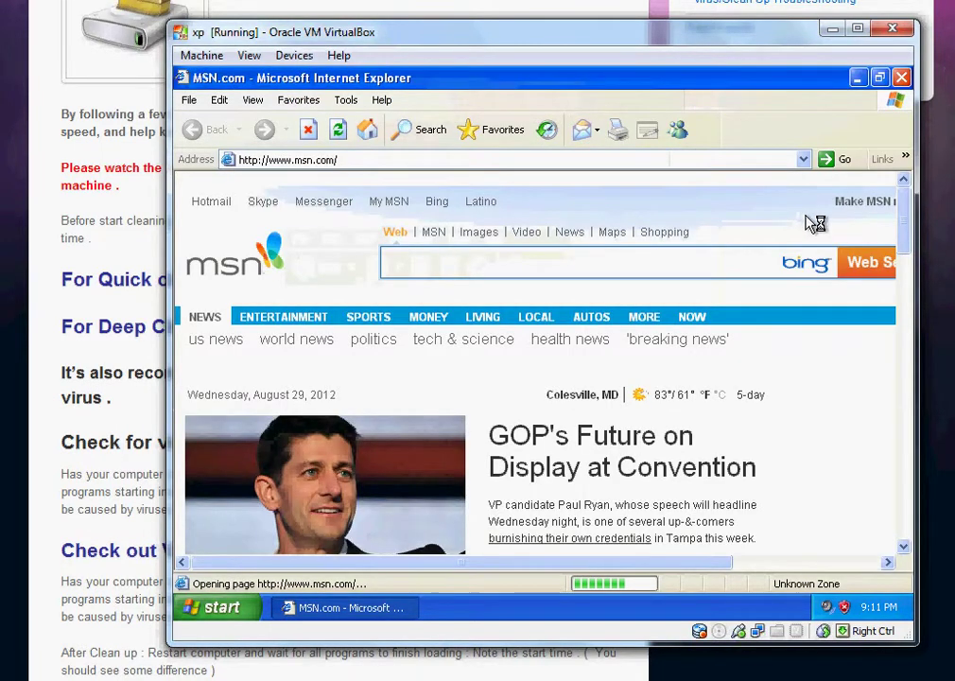
pyautogui.click(491, 163)
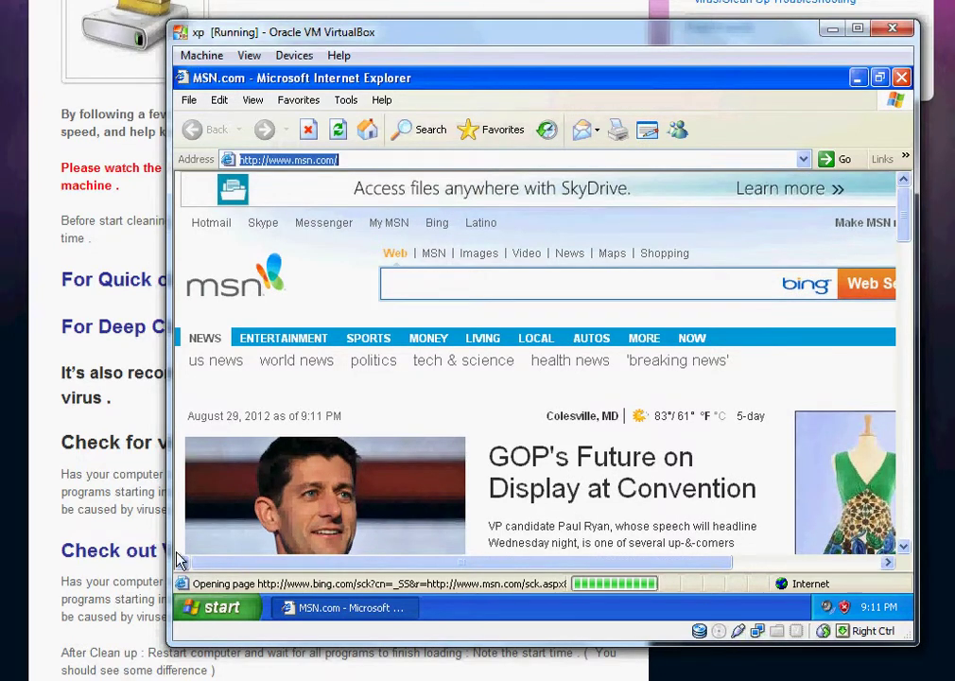
# - Run Setup_SystemCare2.0.0.3200 from the cleaning folder in My Documents, choose to run Toolwiz Care without installing, and minimize the folder window
pyautogui.click(216, 606)
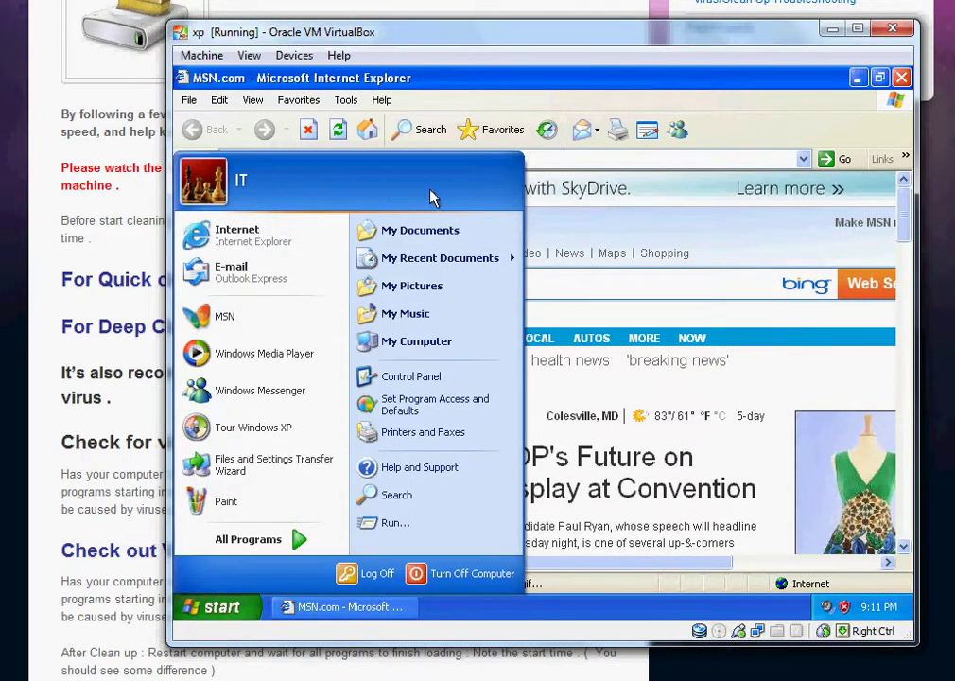
pyautogui.click(432, 234)
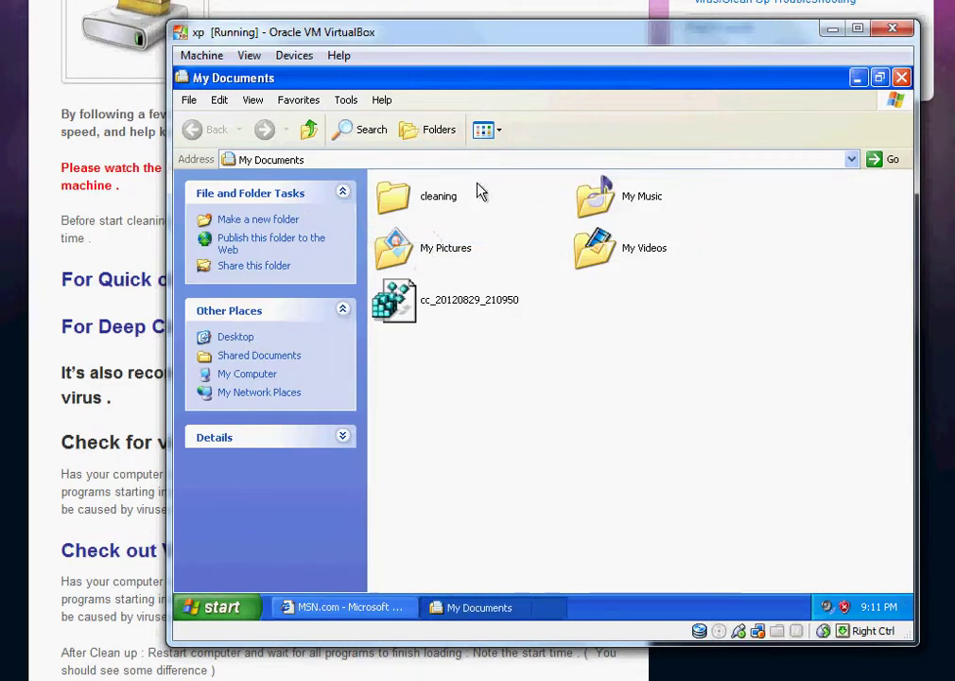
pyautogui.doubleClick(433, 210)
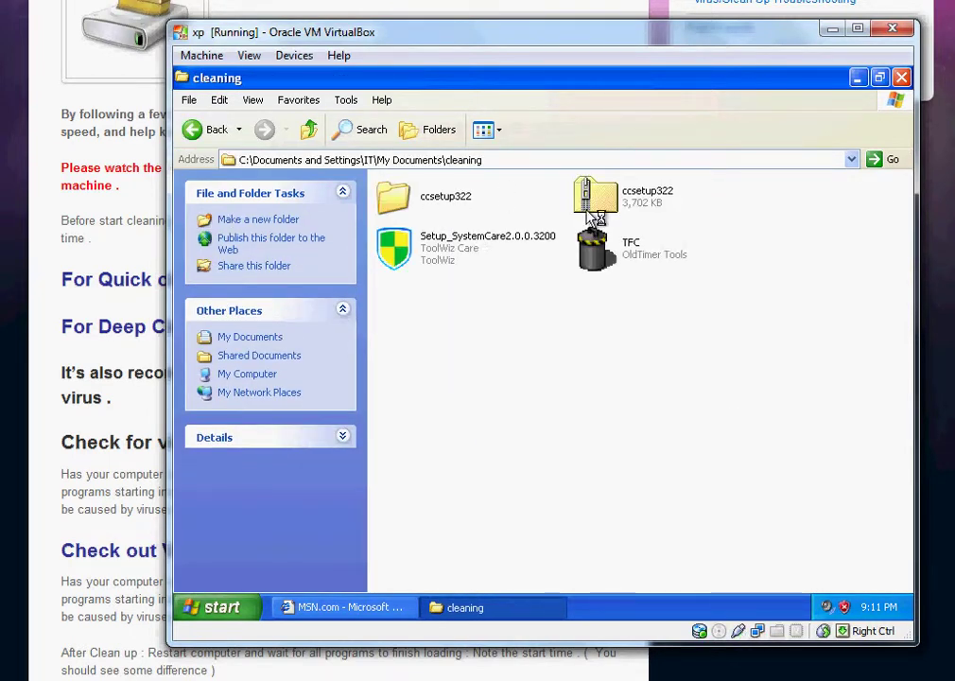
pyautogui.click(442, 255)
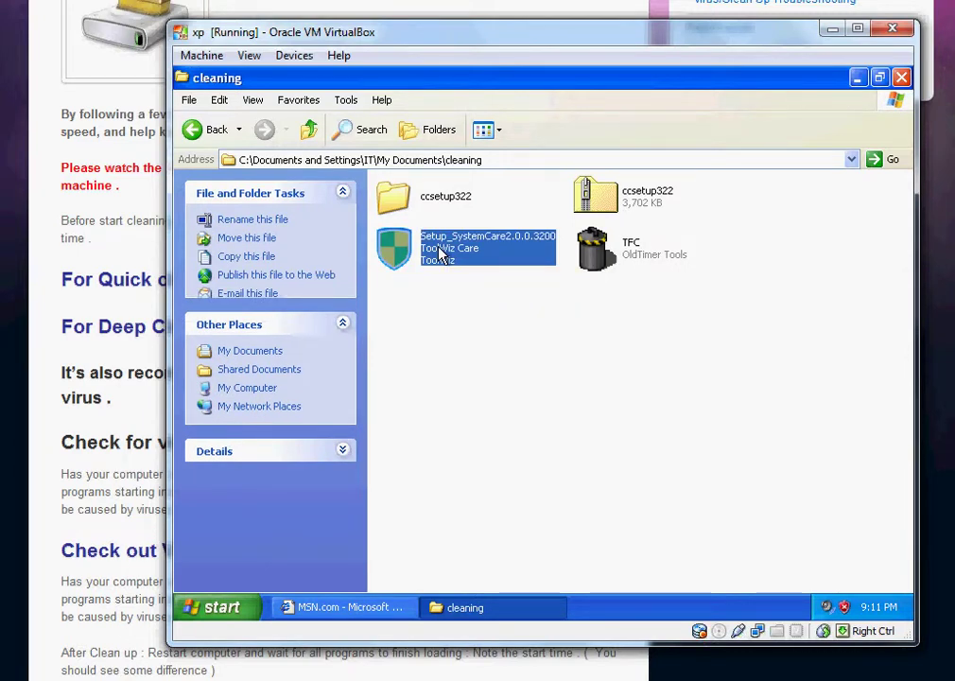
pyautogui.press('Return')
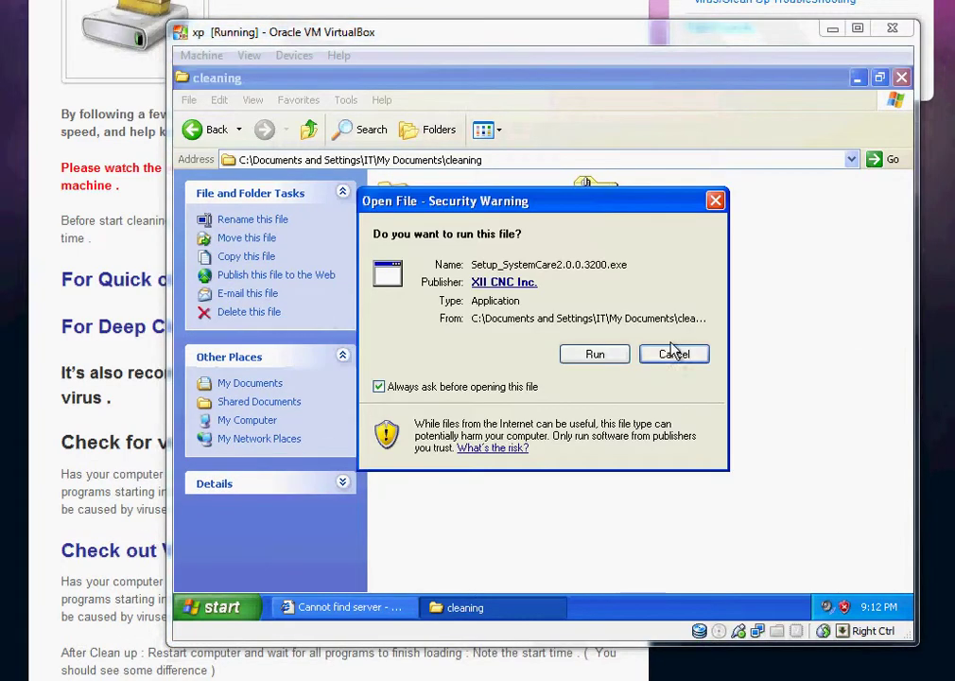
pyautogui.click(588, 352)
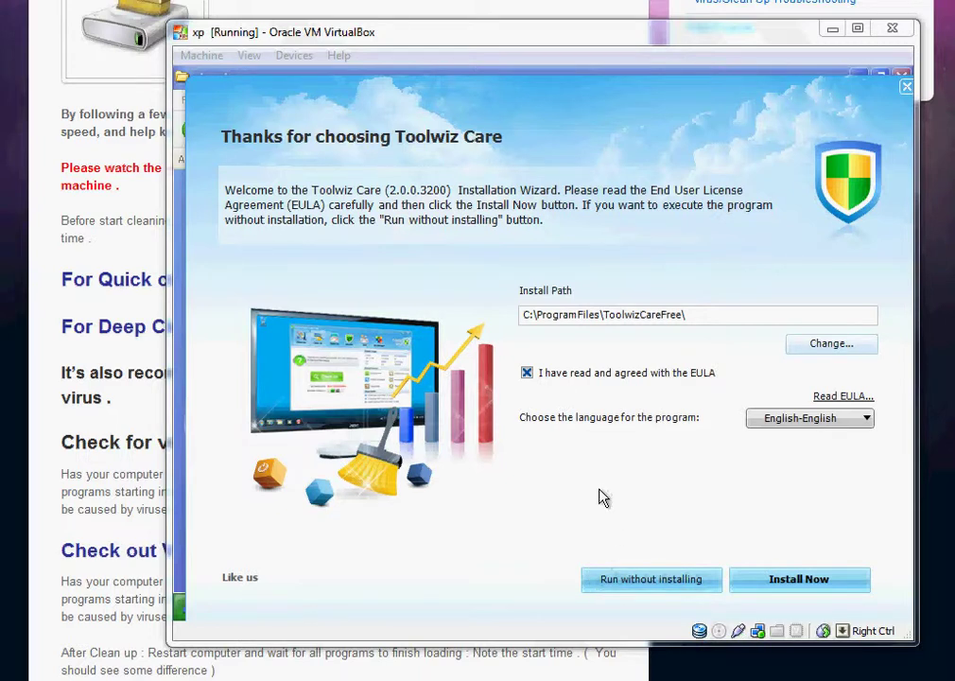
pyautogui.click(619, 585)
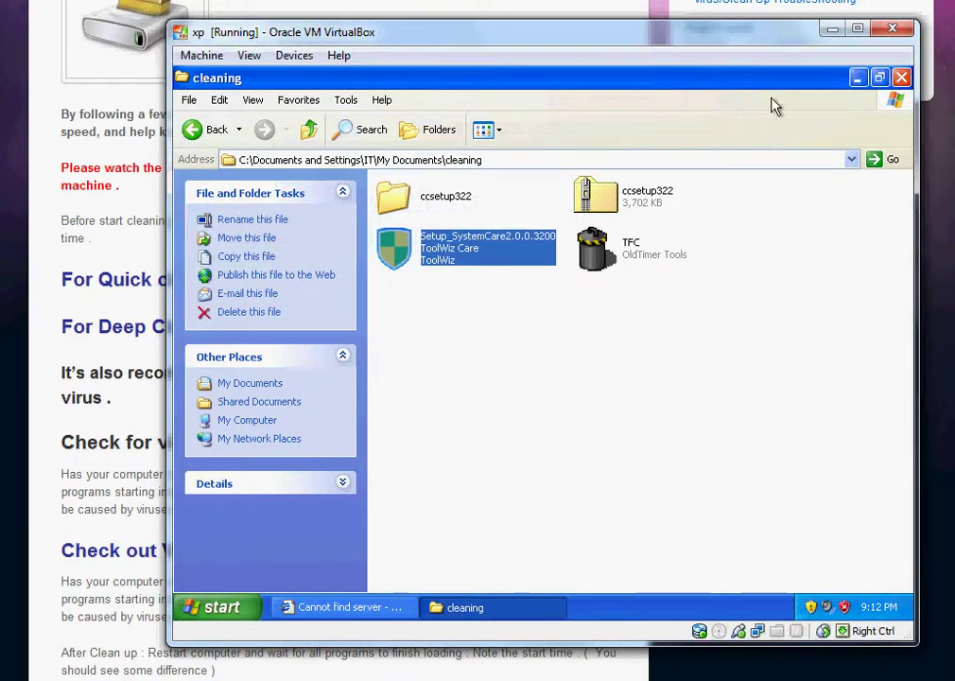
pyautogui.click(857, 78)
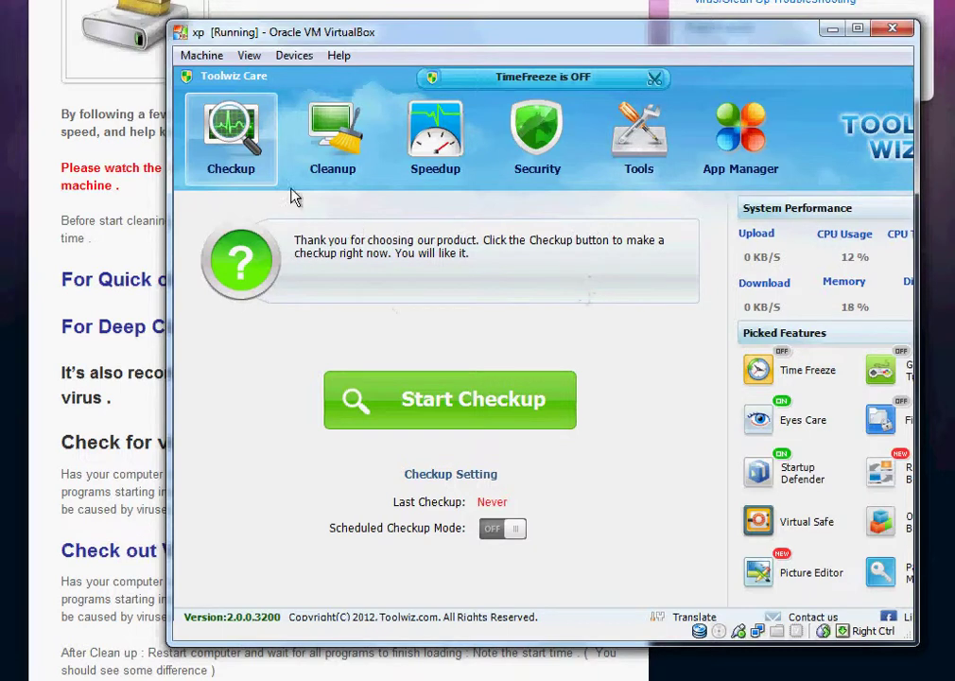
# - Scan the registry with all Registry Cleanup categories enabled, widen the virtual machine window, and clean the detected errors
pyautogui.click(338, 144)
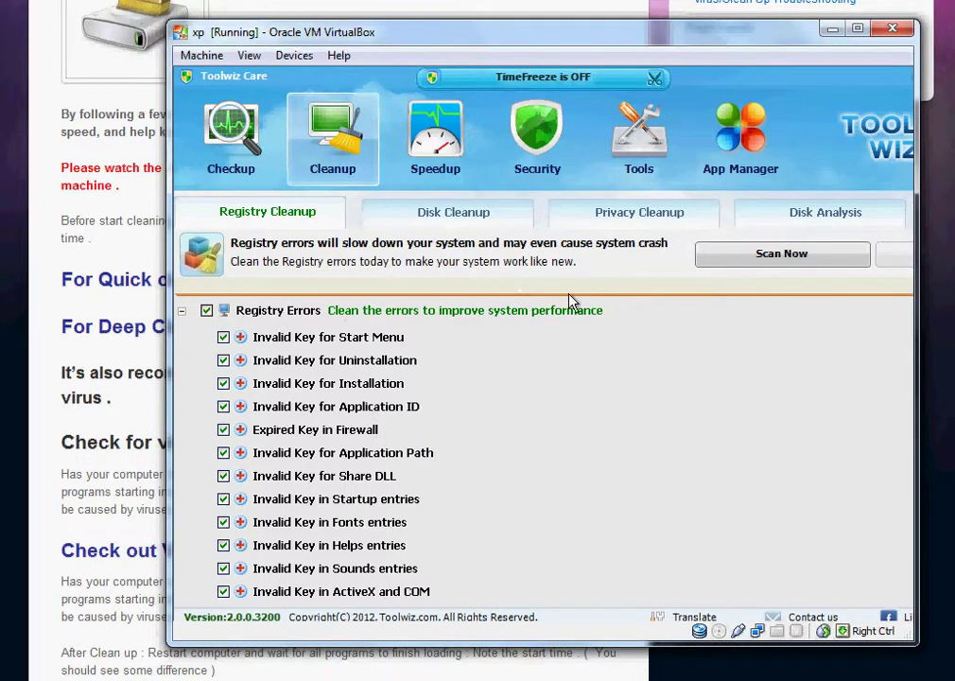
pyautogui.click(712, 253)
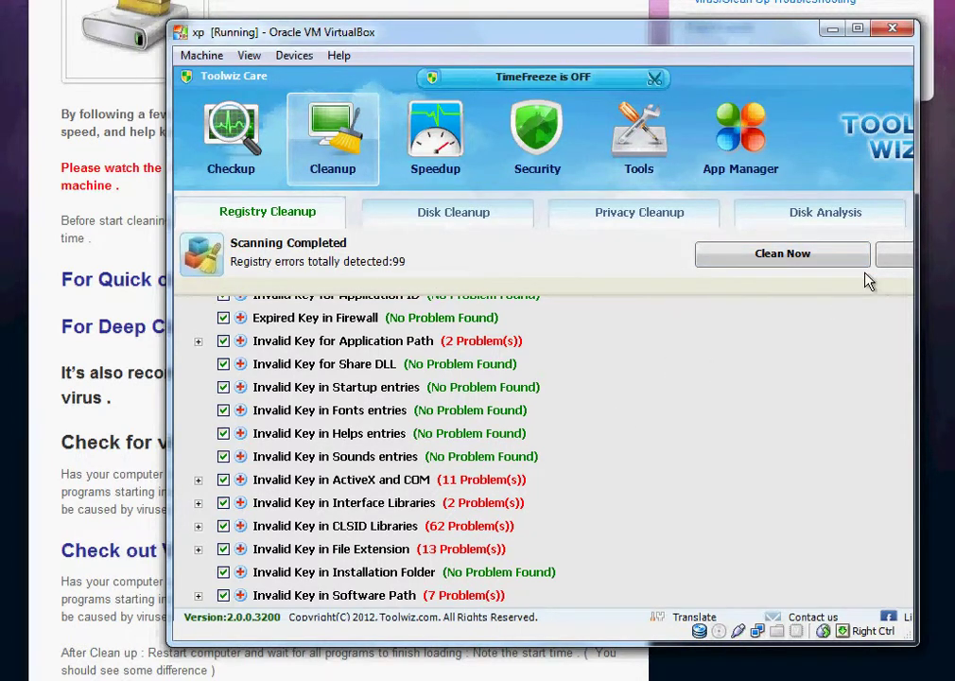
pyautogui.moveTo(917, 282); pyautogui.dragTo(954, 281)
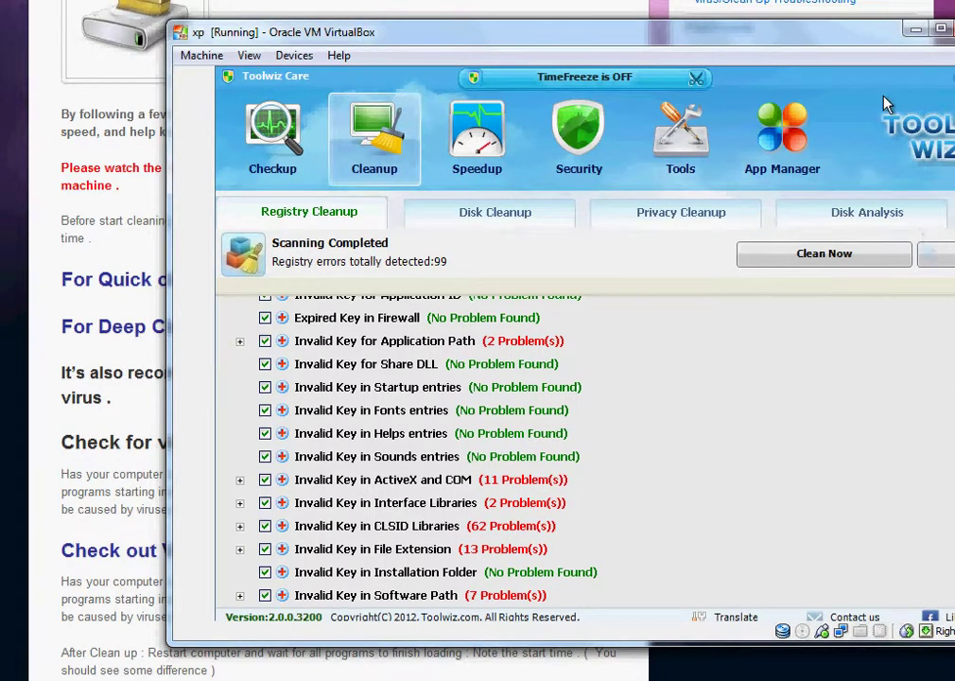
pyautogui.click(823, 257)
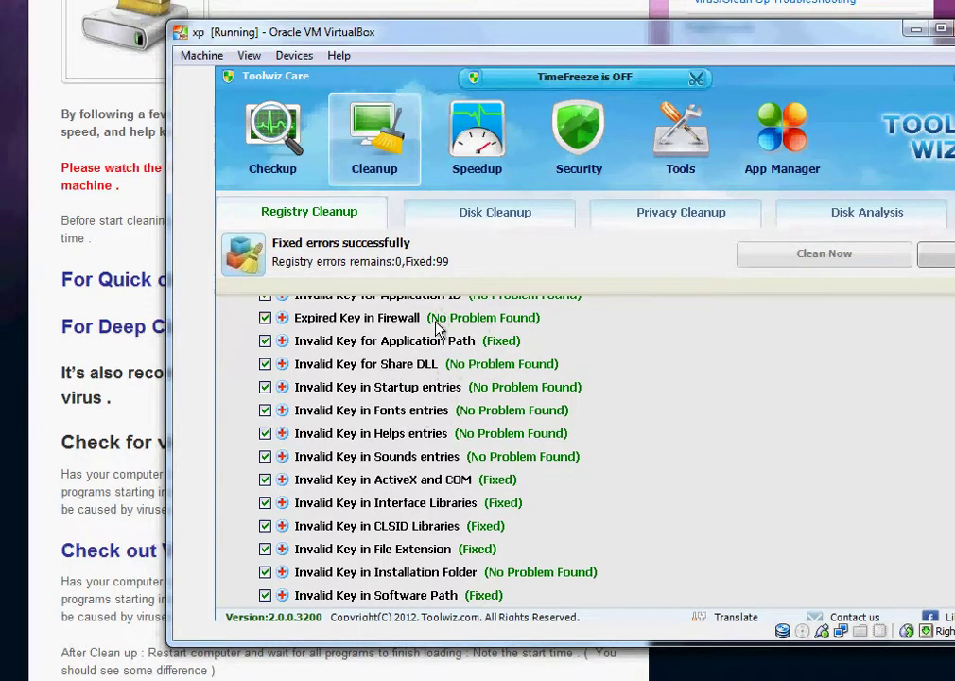
# - Enable every Windows Junk Files category in Disk Cleanup and scan the disk for junk files
pyautogui.click(456, 227)
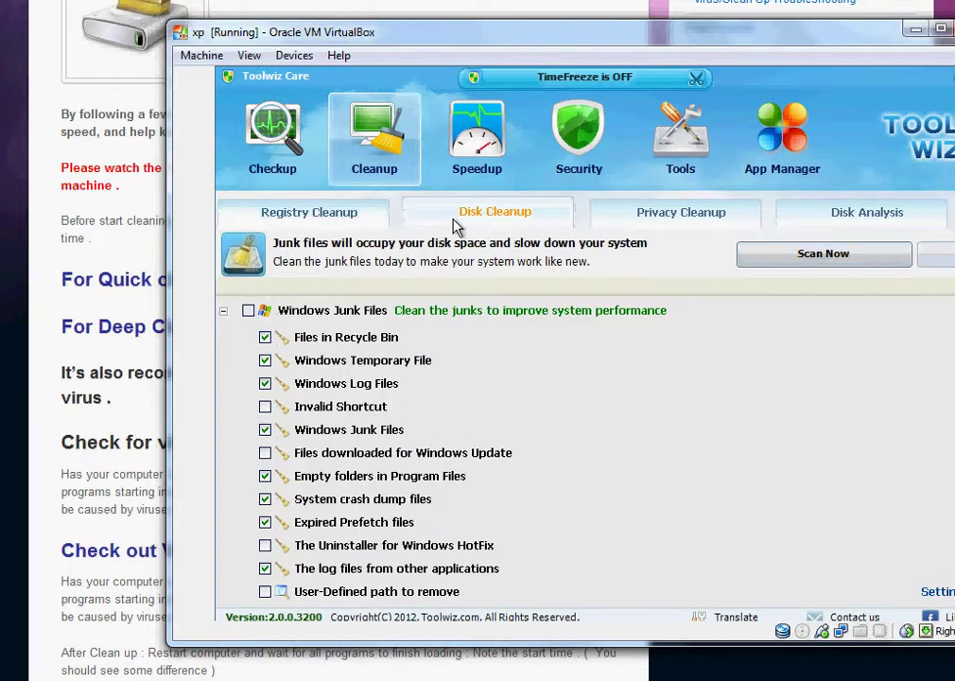
pyautogui.click(249, 311)
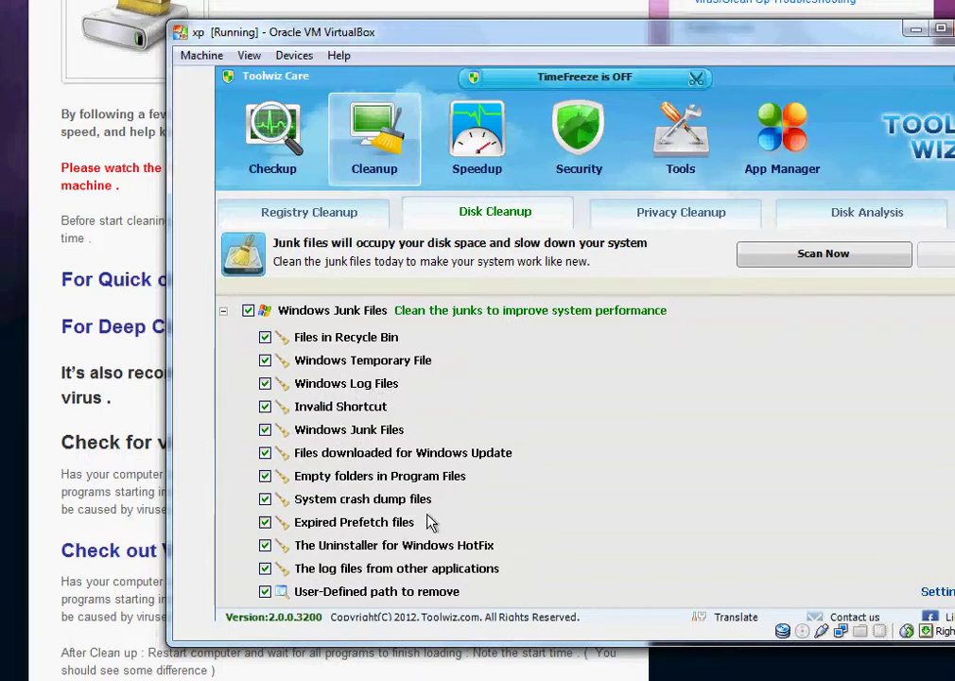
pyautogui.click(796, 255)
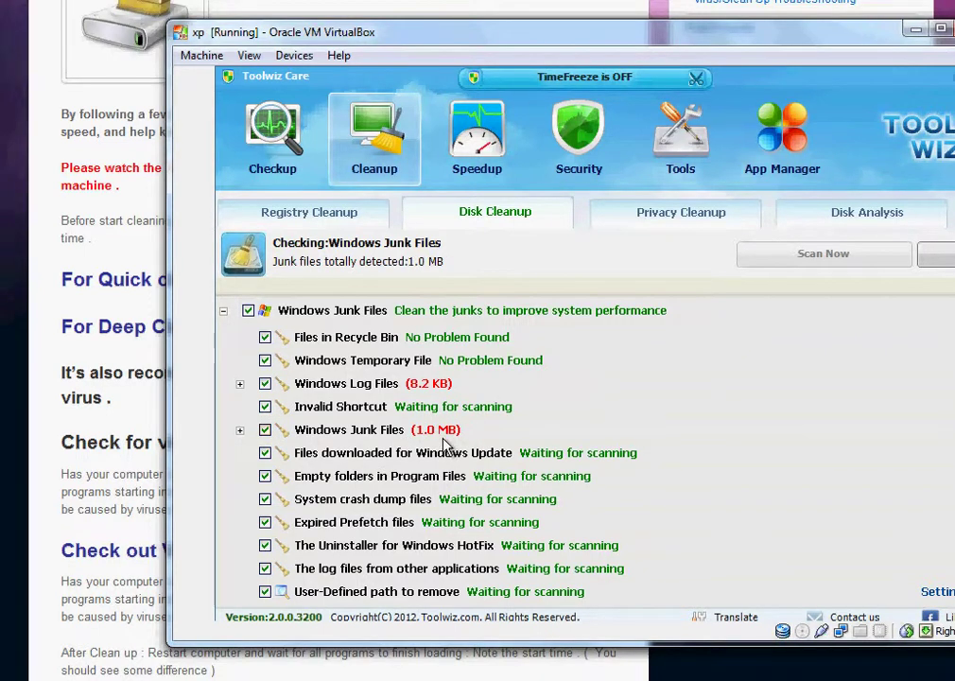
# - Expand the Windows Junk Files category and review the individual files found by the disk scan
pyautogui.click(240, 431)
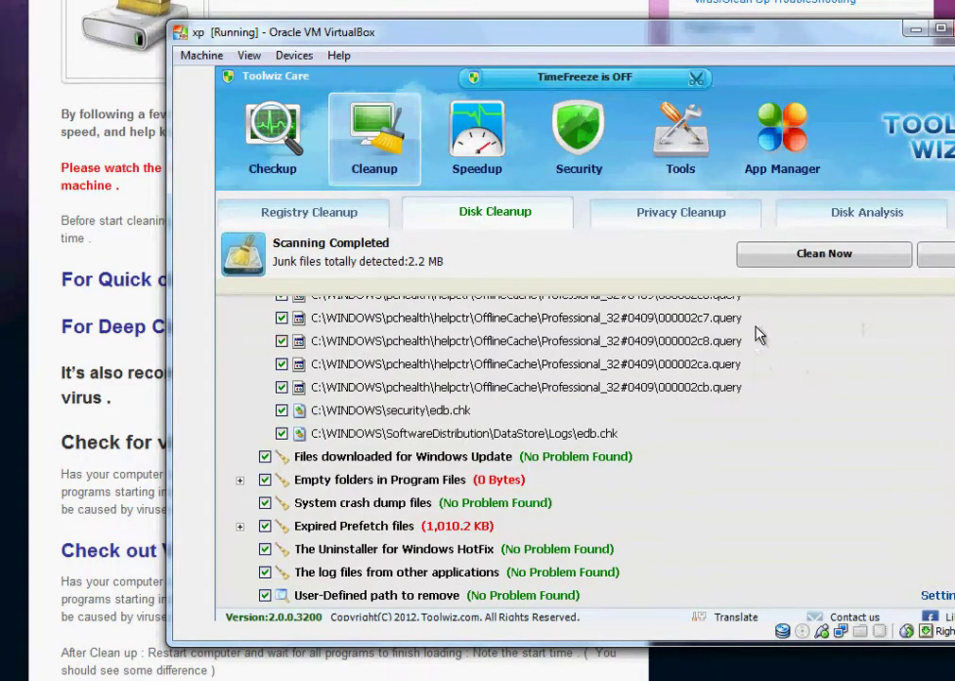
pyautogui.click(717, 369)
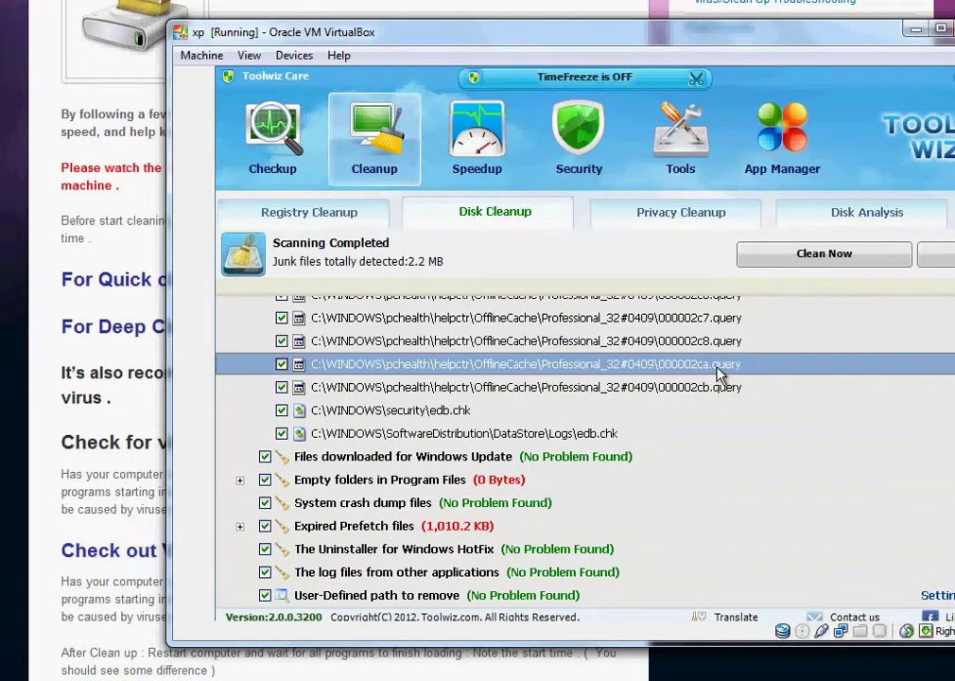
pyautogui.press('Up')
pyautogui.press('Up')
pyautogui.press('Up')
pyautogui.press('Up')
pyautogui.press('Up')
pyautogui.press('Up')
pyautogui.press('Up')
pyautogui.press('Up')
pyautogui.press('Up')
pyautogui.press('Up')
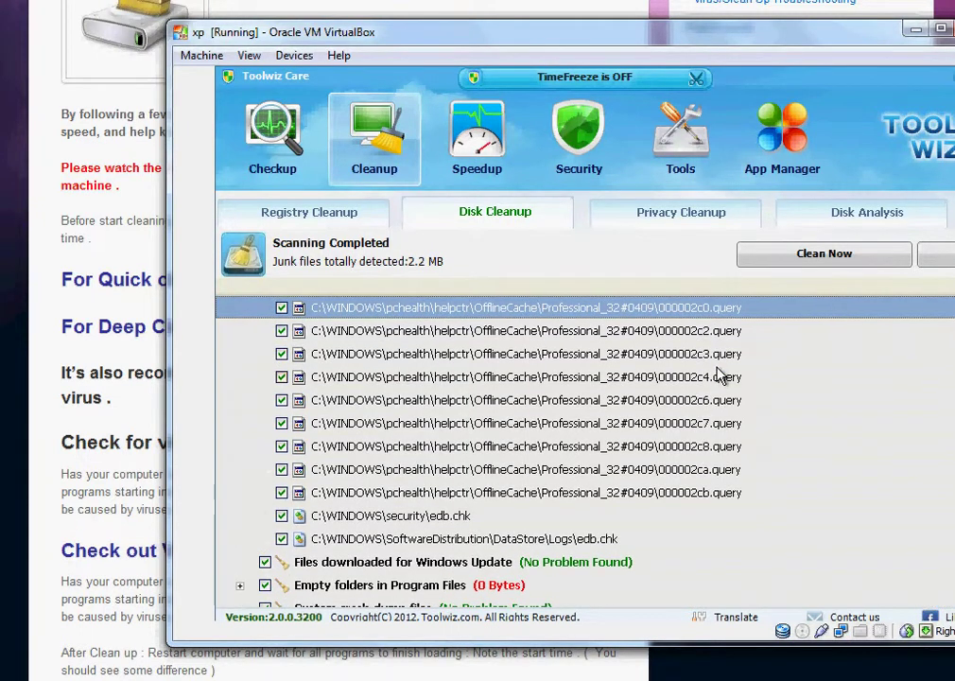
pyautogui.press('Up')
pyautogui.press('Up')
pyautogui.press('Up')
pyautogui.press('Up')
pyautogui.press('Up')
pyautogui.press('Up')
pyautogui.press('Up')
pyautogui.press('Up')
pyautogui.press('Up')
pyautogui.press('Up')
pyautogui.press('Up')
pyautogui.press('Up')
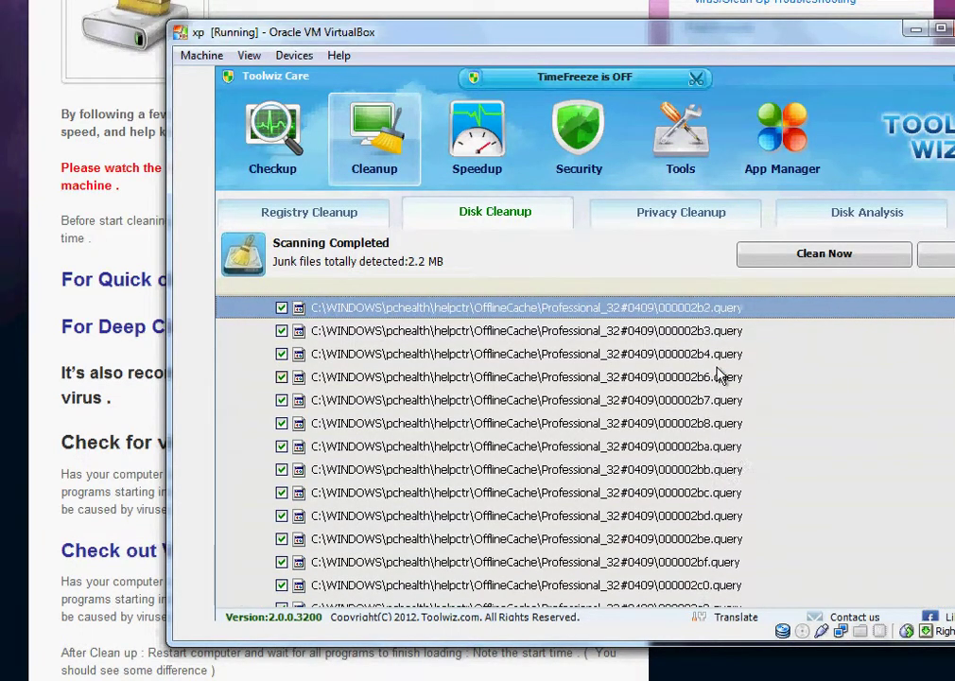
pyautogui.press('Up')
pyautogui.press('Up')
pyautogui.press('Up')
pyautogui.press('Up')
pyautogui.press('Up')
pyautogui.press('Up')
pyautogui.press('Up')
pyautogui.press('Up')
pyautogui.press('Up')
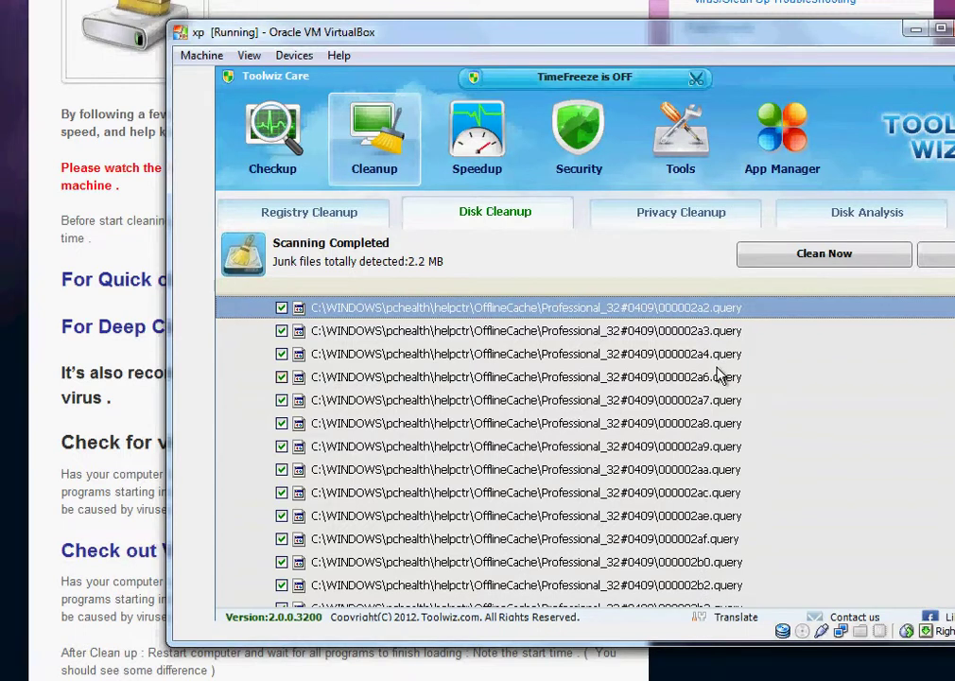
# - Clean the detected junk files, and scan and clean privacy traces with all Internet Explorer categories except Recent Typed URLs enabled
pyautogui.click(789, 256)
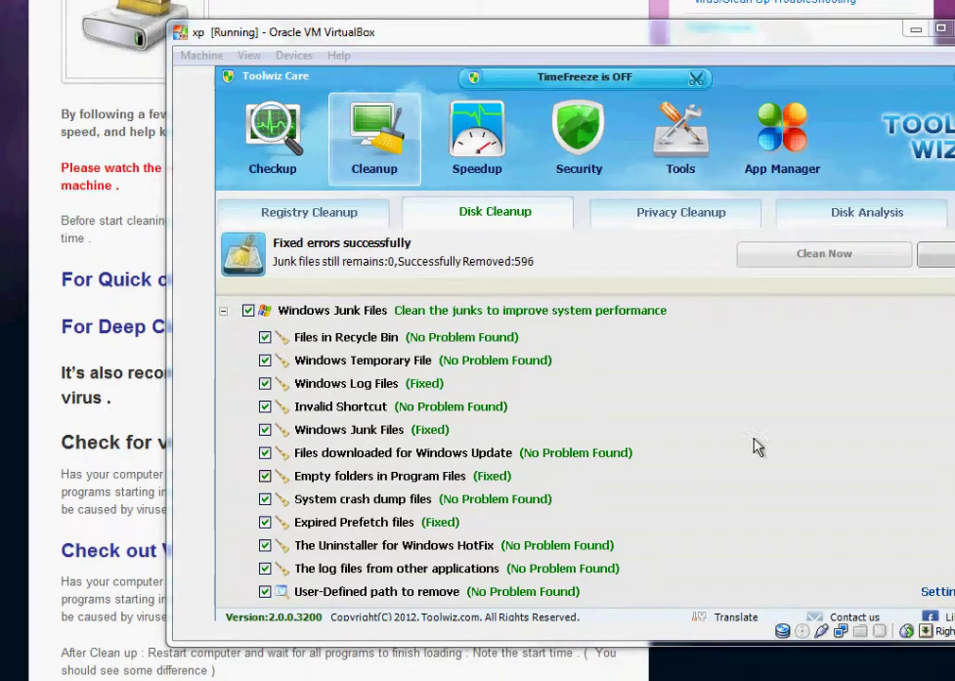
pyautogui.click(654, 220)
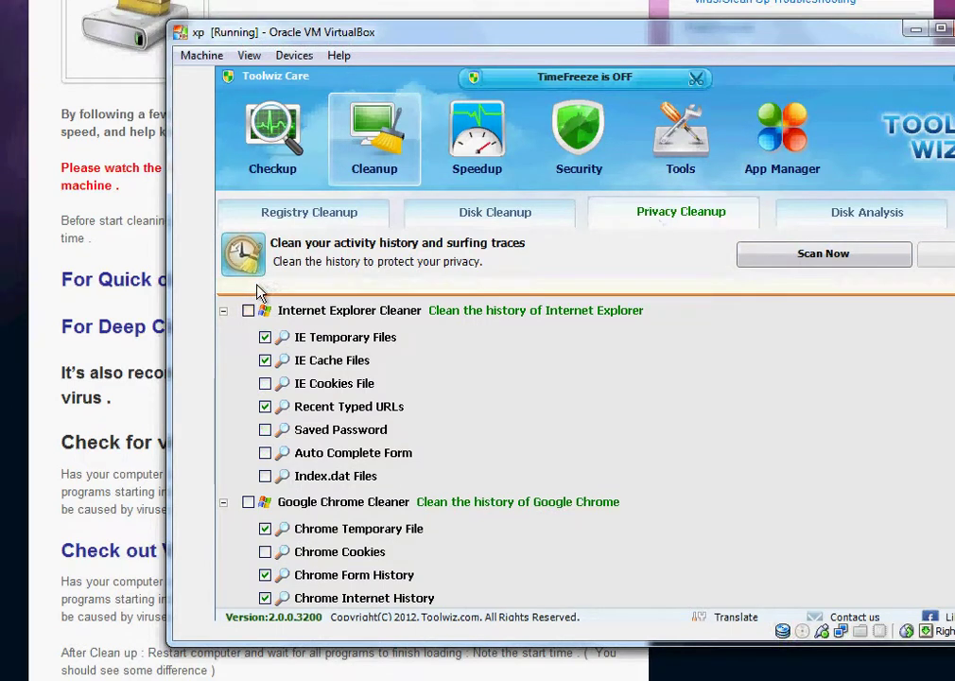
pyautogui.click(249, 311)
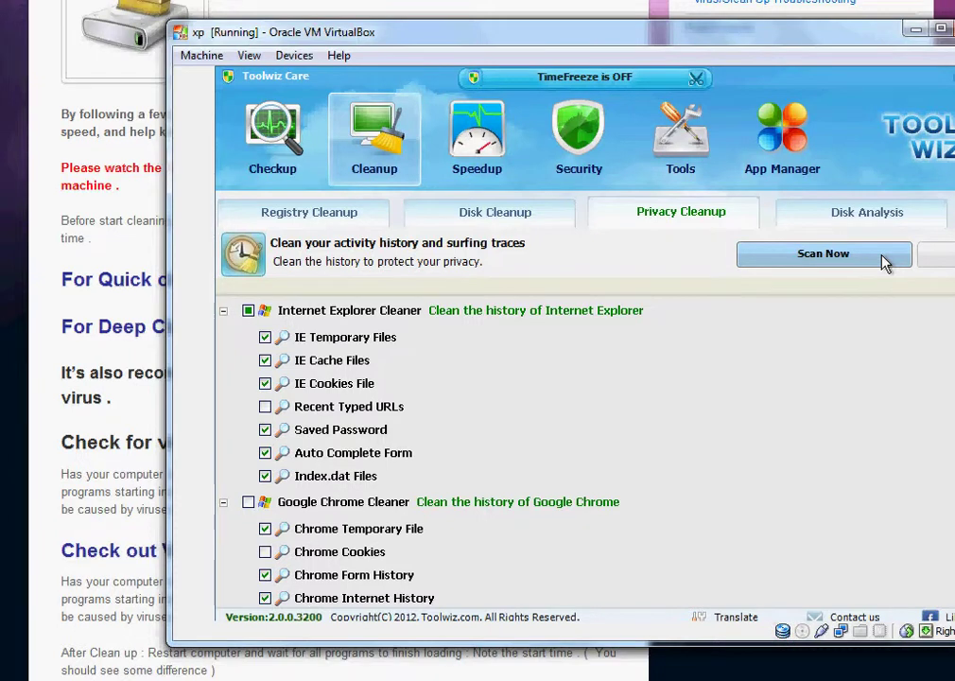
pyautogui.click(819, 255)
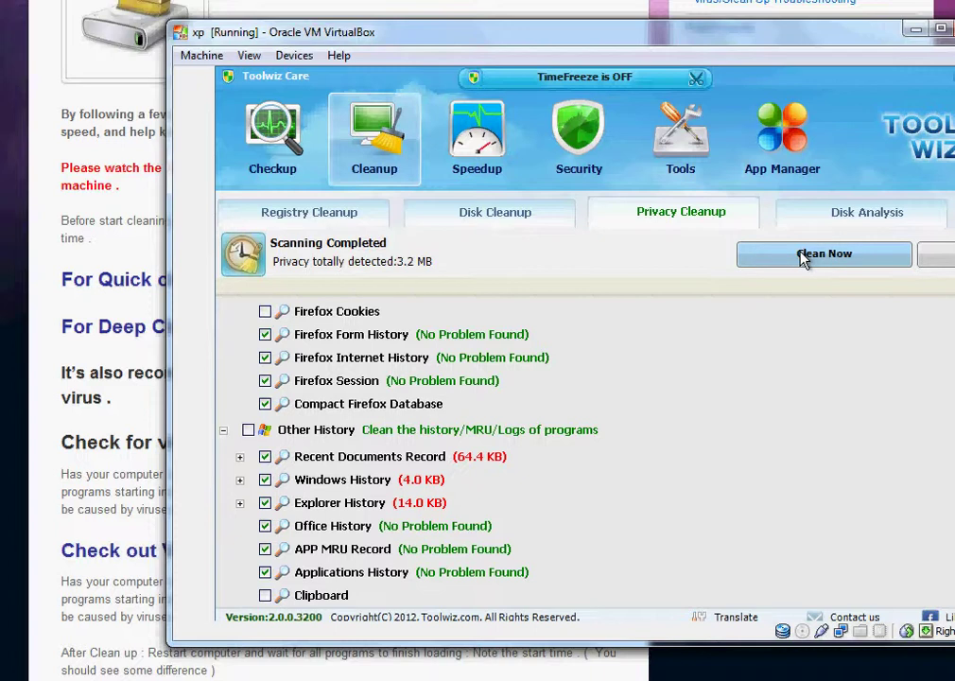
pyautogui.click(793, 265)
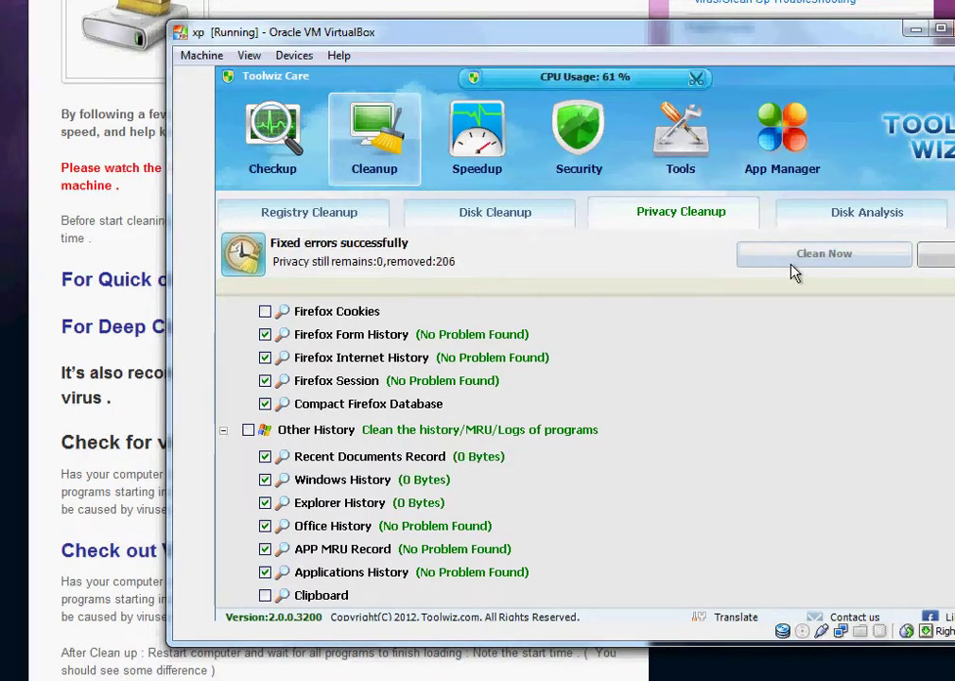
# - Look over Disk Analysis and Fast Defrag, and scan the system for installed plugins
pyautogui.click(845, 217)
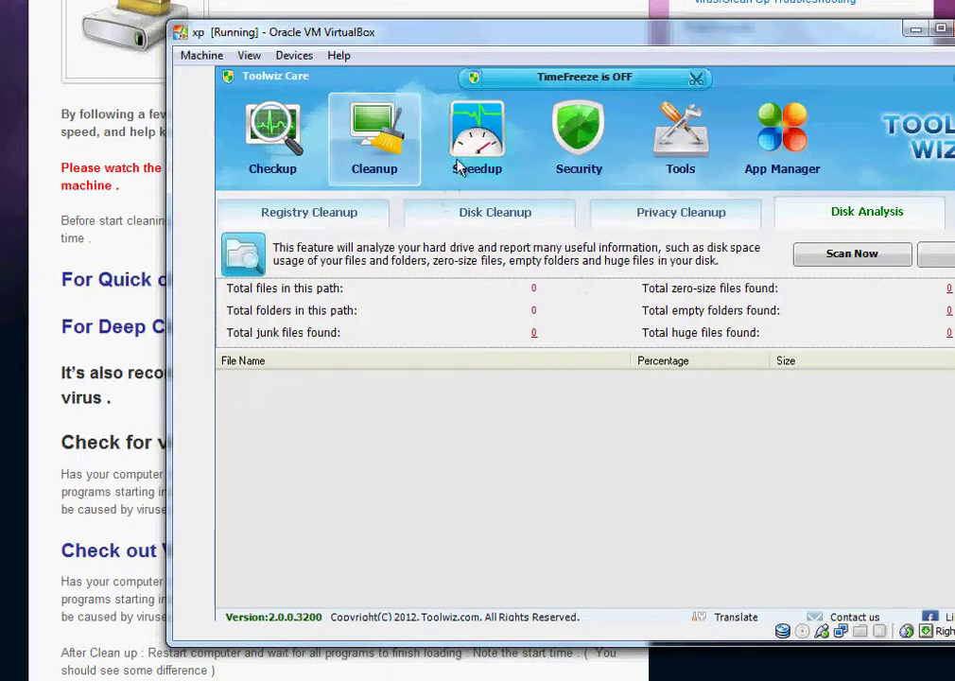
pyautogui.click(471, 135)
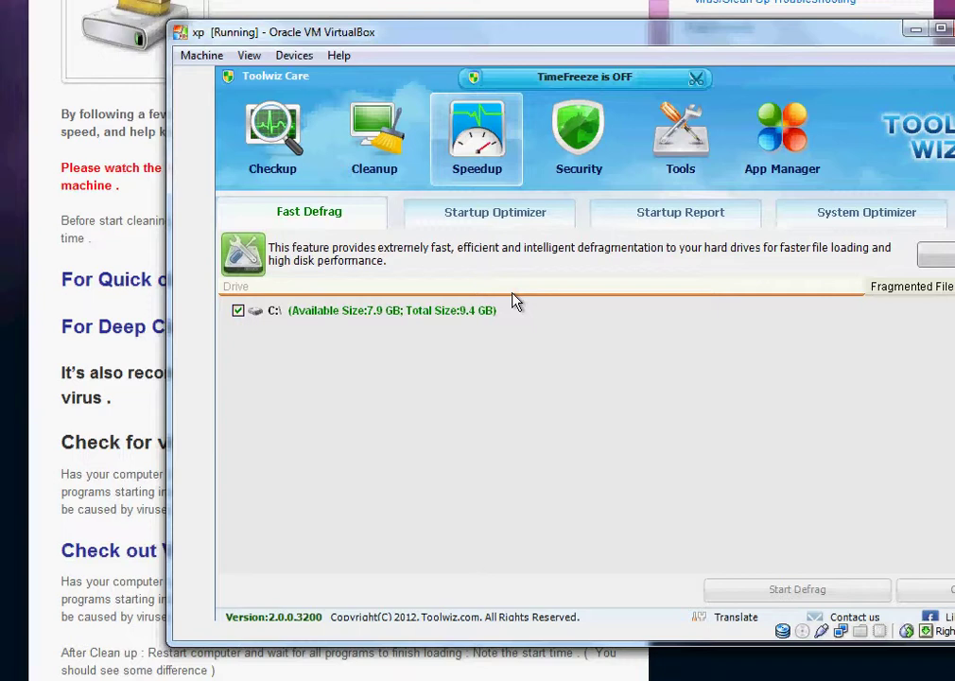
pyautogui.click(580, 119)
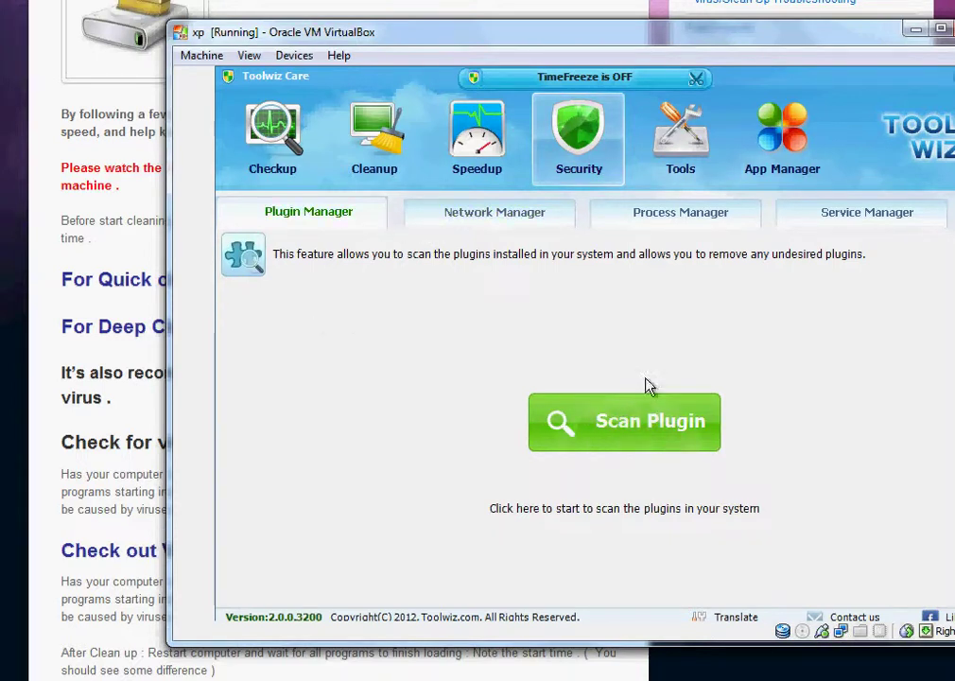
pyautogui.click(621, 444)
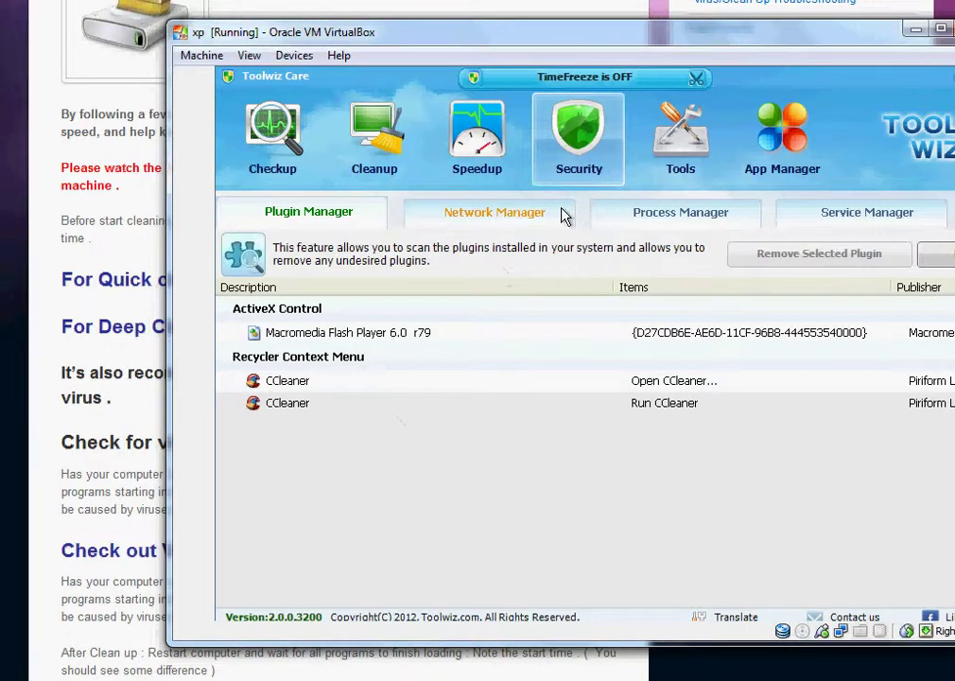
# - Look through the available Tools, revisit the Cleanup, Speedup and Security sections, and return to Checkup
pyautogui.click(660, 154)
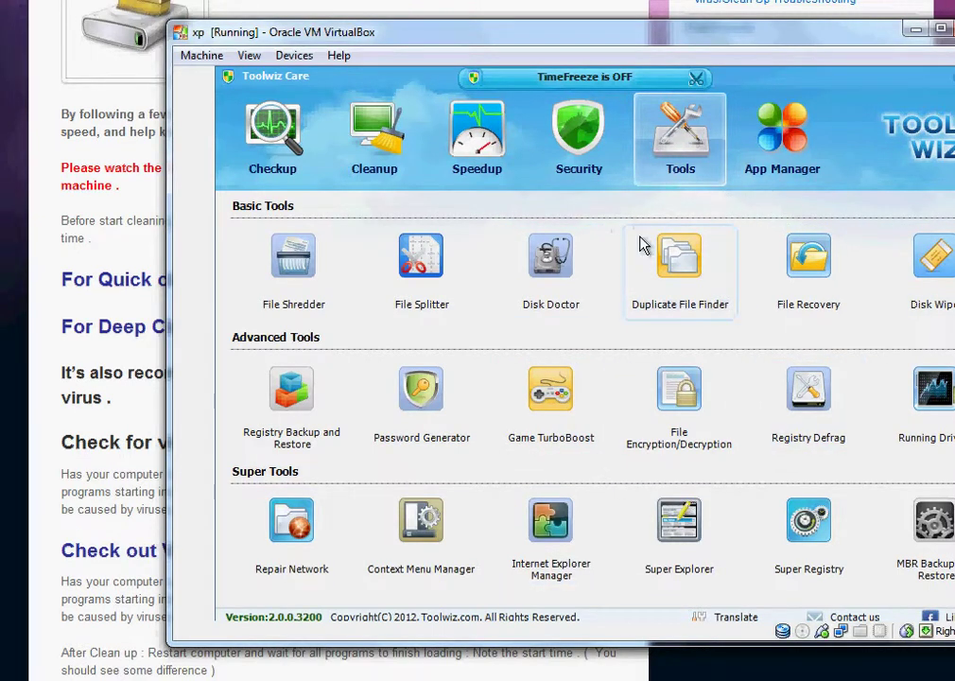
pyautogui.click(476, 151)
pyautogui.click(375, 157)
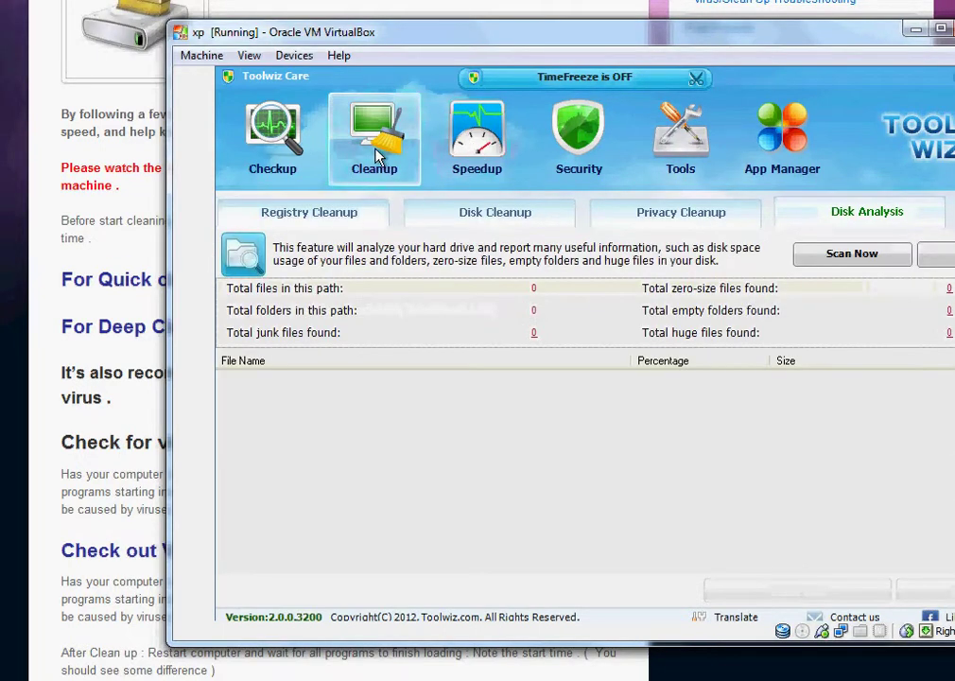
pyautogui.click(511, 134)
pyautogui.click(579, 137)
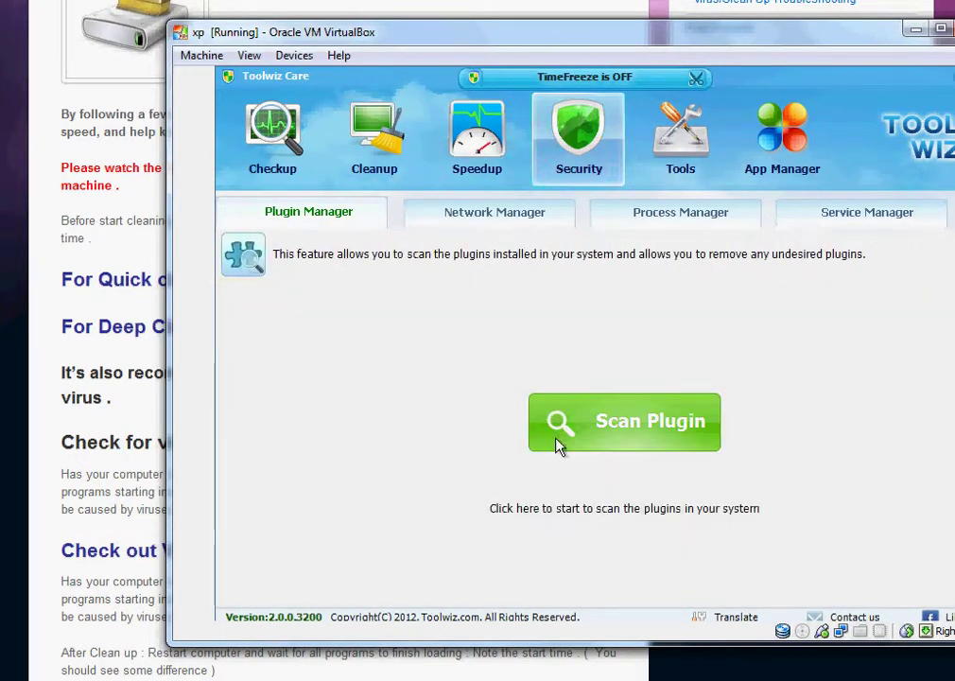
pyautogui.click(282, 170)
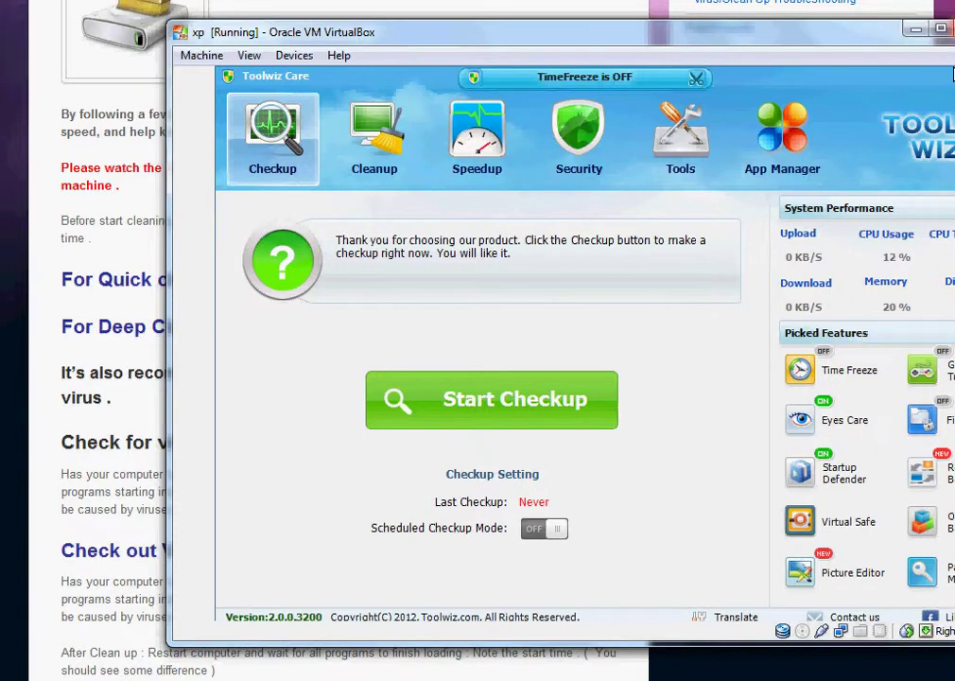
# - Close Toolwiz Care, leaving the virtual machine running and the screen capture unsaved
pyautogui.click(954, 29)
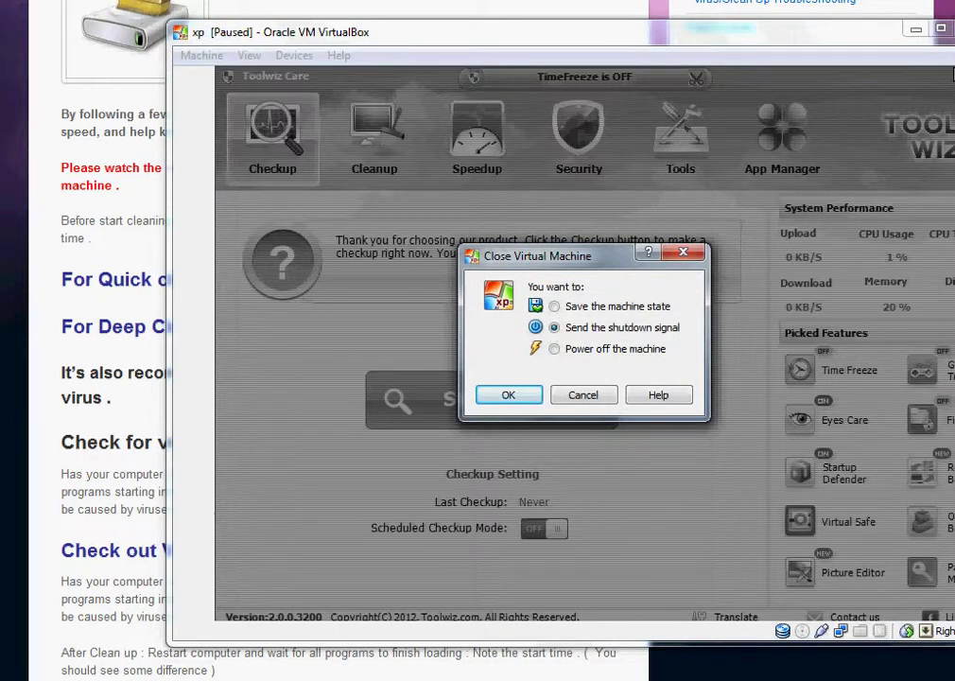
pyautogui.press('Escape')
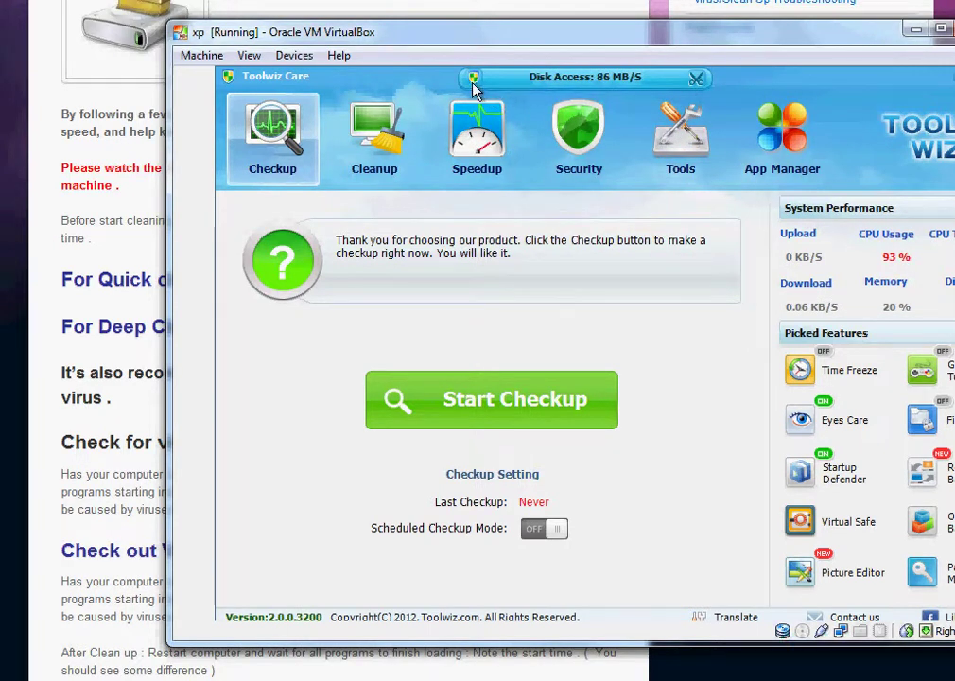
pyautogui.press('Print')
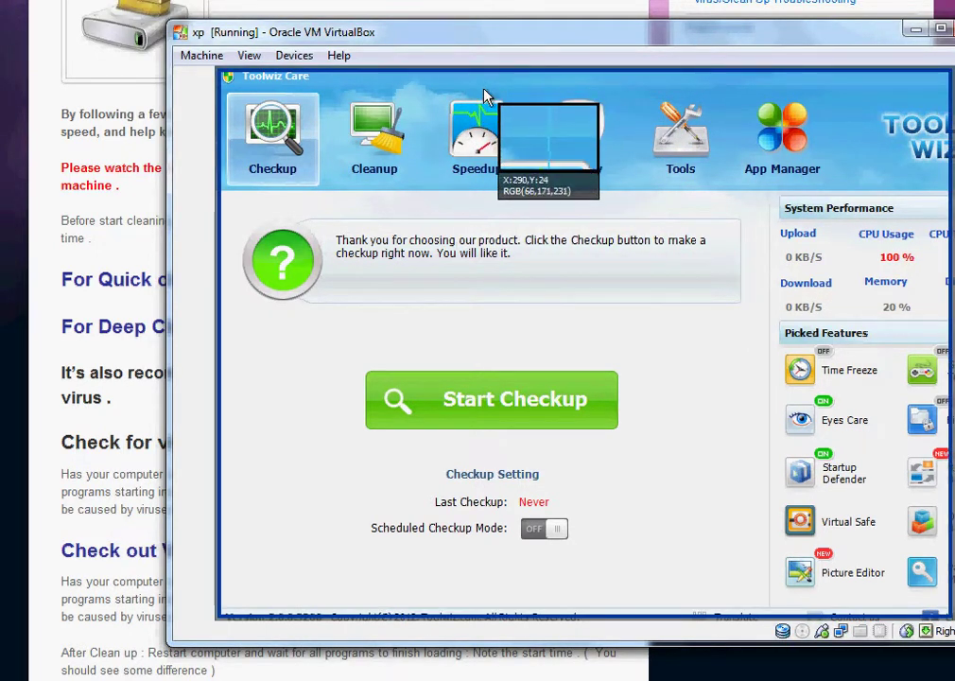
pyautogui.click(485, 97)
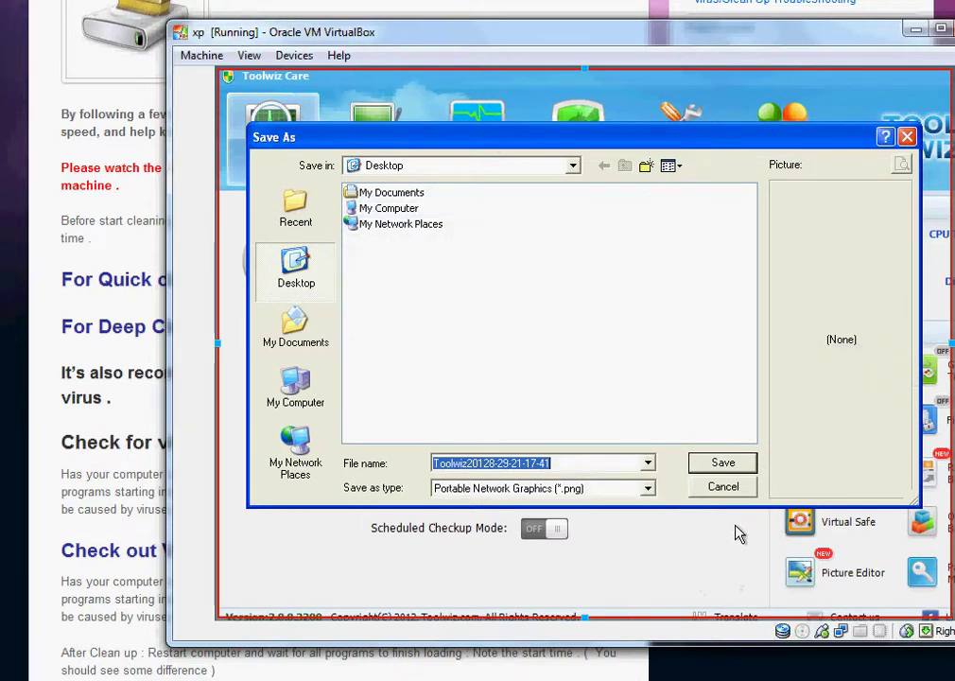
pyautogui.click(739, 489)
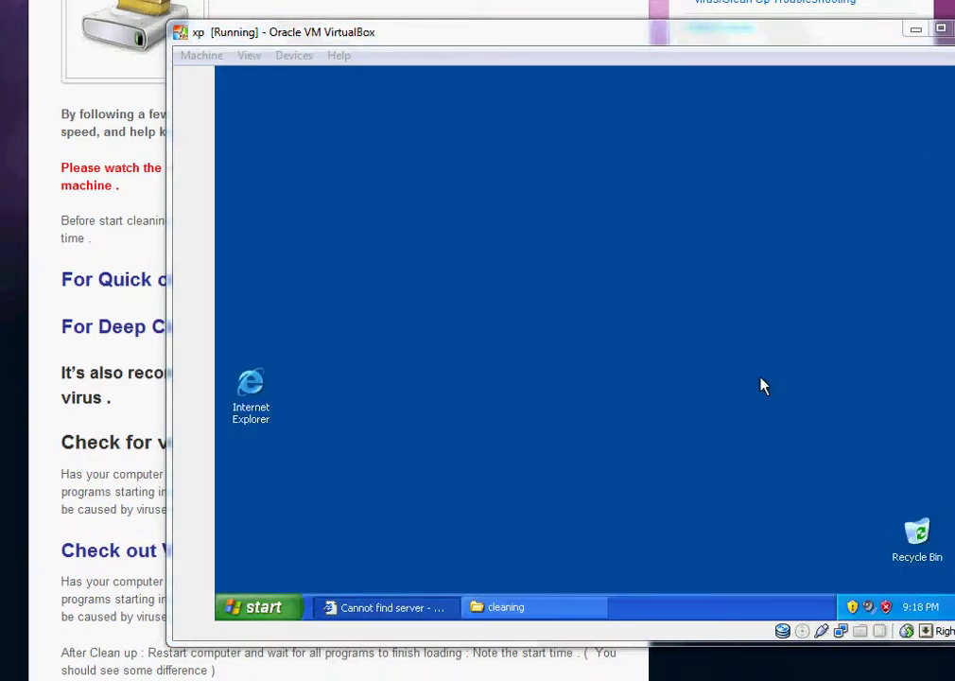
# - Switch to Internet Explorer in the virtual machine and load khanitacademy.org
pyautogui.click(356, 607)
pyautogui.click(379, 159)
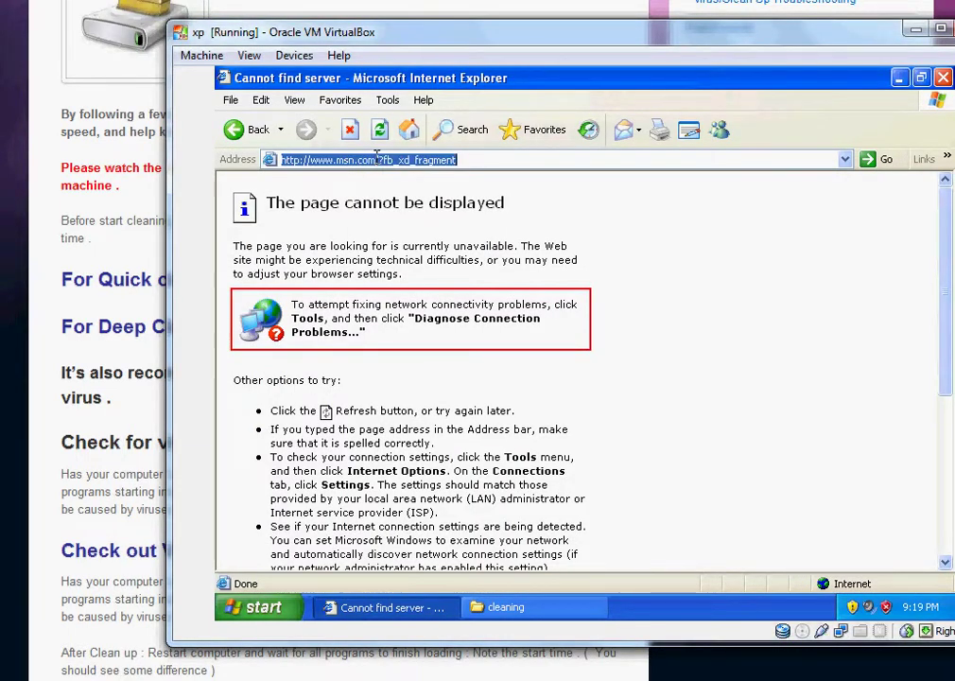
pyautogui.write('khanitacademy.org')
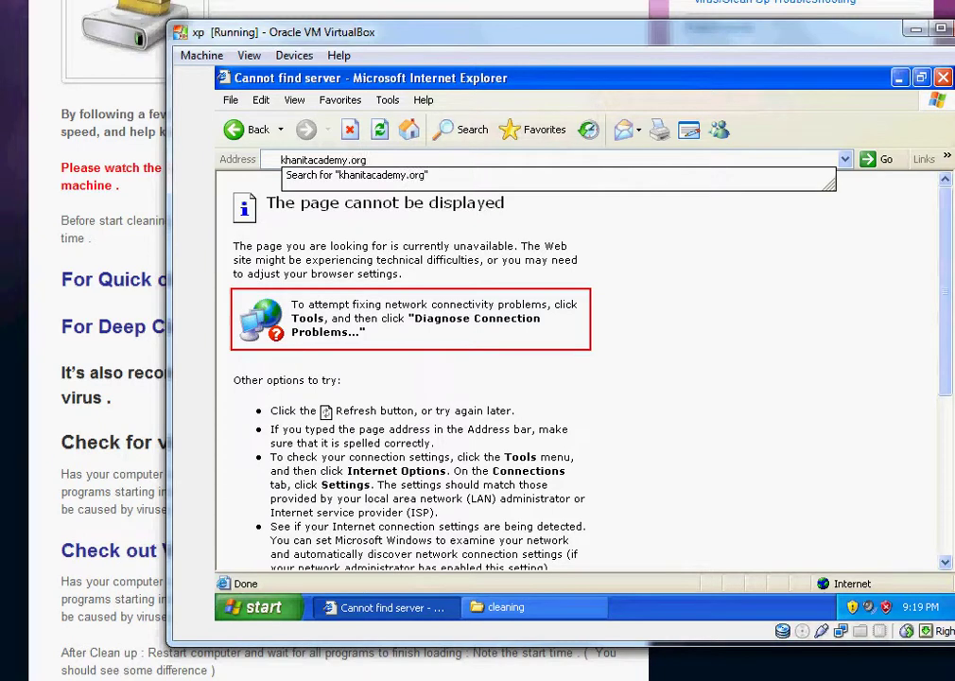
pyautogui.press('Return')
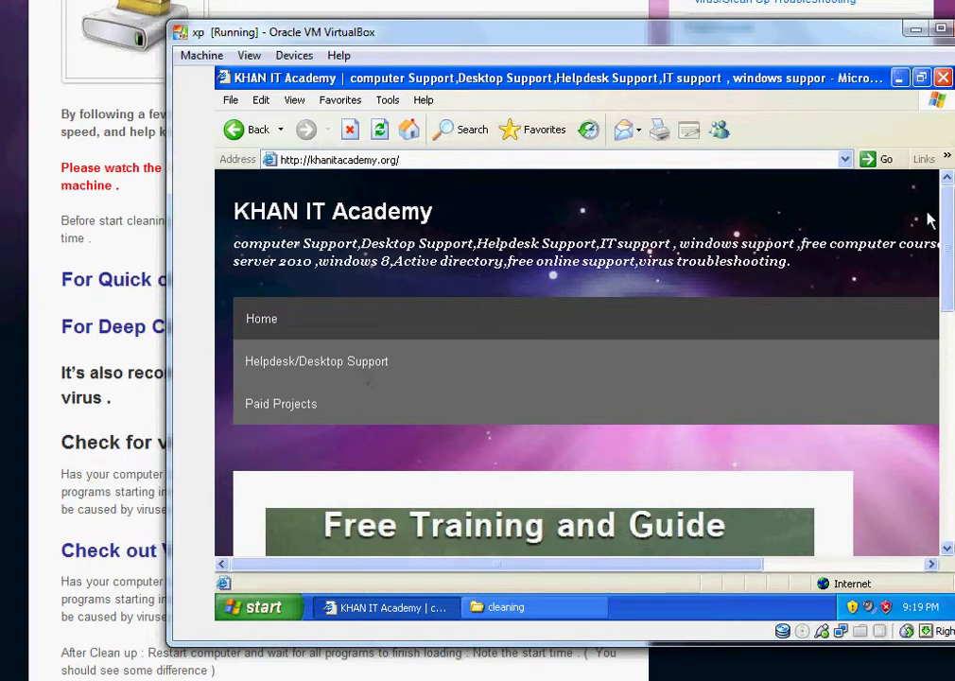
# - Go to the Helpdesk/Desktop Support page, open Cleanup & Tuning, and find its deep clean up steps
pyautogui.moveTo(949, 241); pyautogui.dragTo(950, 341)
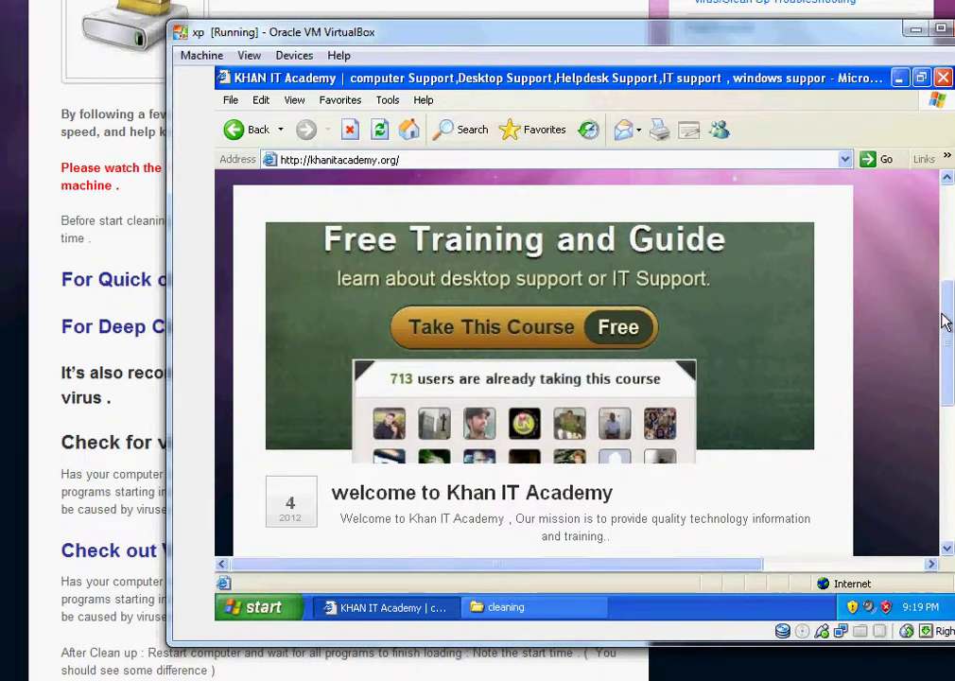
pyautogui.moveTo(945, 320); pyautogui.dragTo(946, 222)
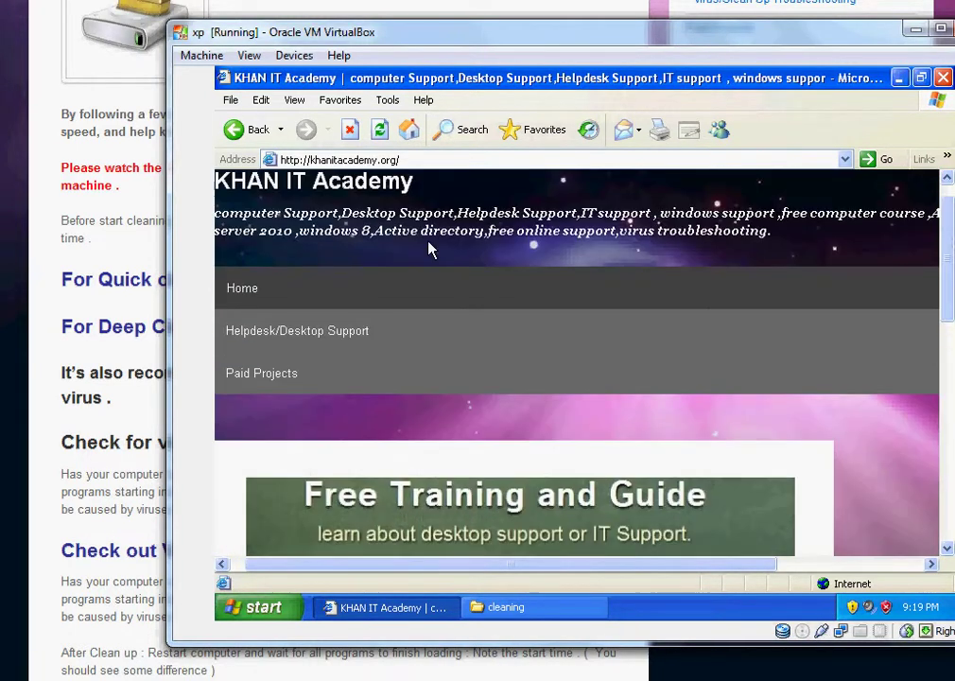
pyautogui.click(305, 337)
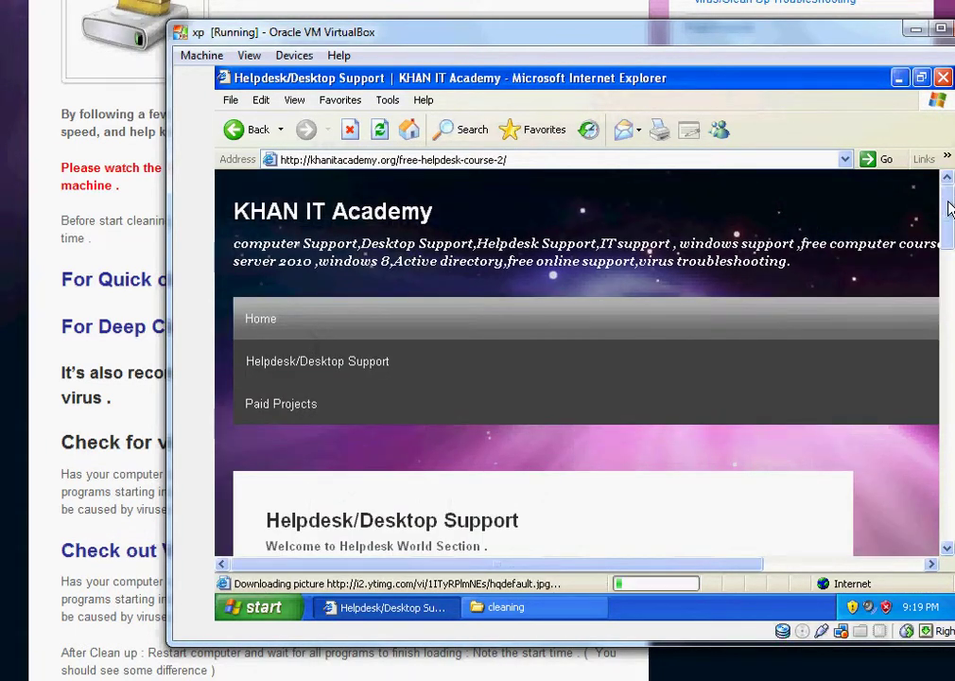
pyautogui.moveTo(952, 210); pyautogui.dragTo(893, 384)
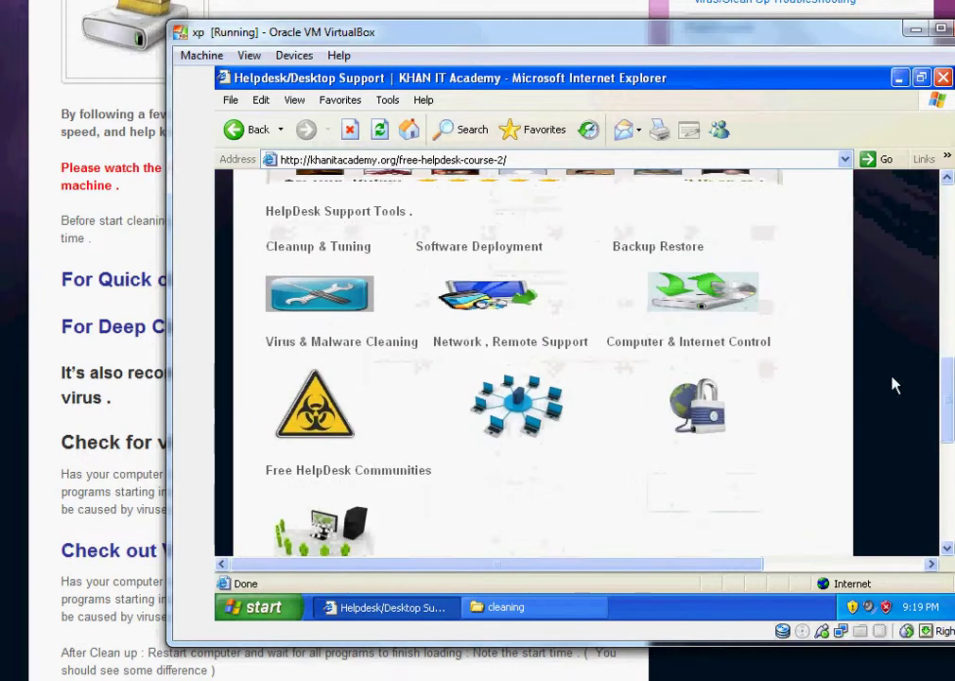
pyautogui.click(329, 308)
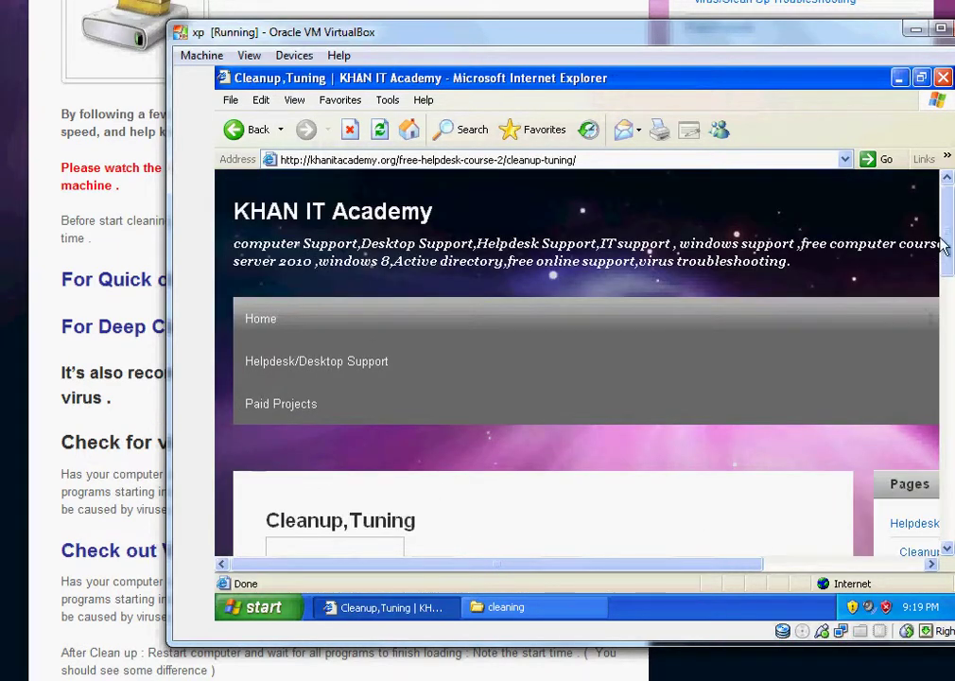
pyautogui.moveTo(950, 250); pyautogui.dragTo(950, 374)
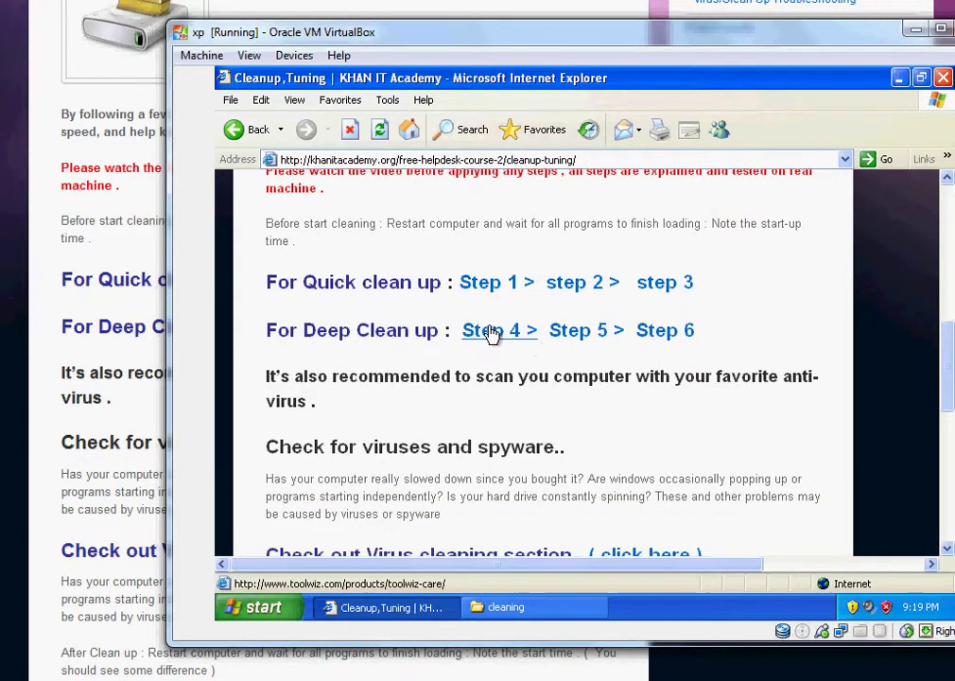
# - Download WRCFree.zip from the deep clean up's Step 5 link and save it in the cleaning folder in My Documents
pyautogui.click(601, 339)
pyautogui.click(615, 385)
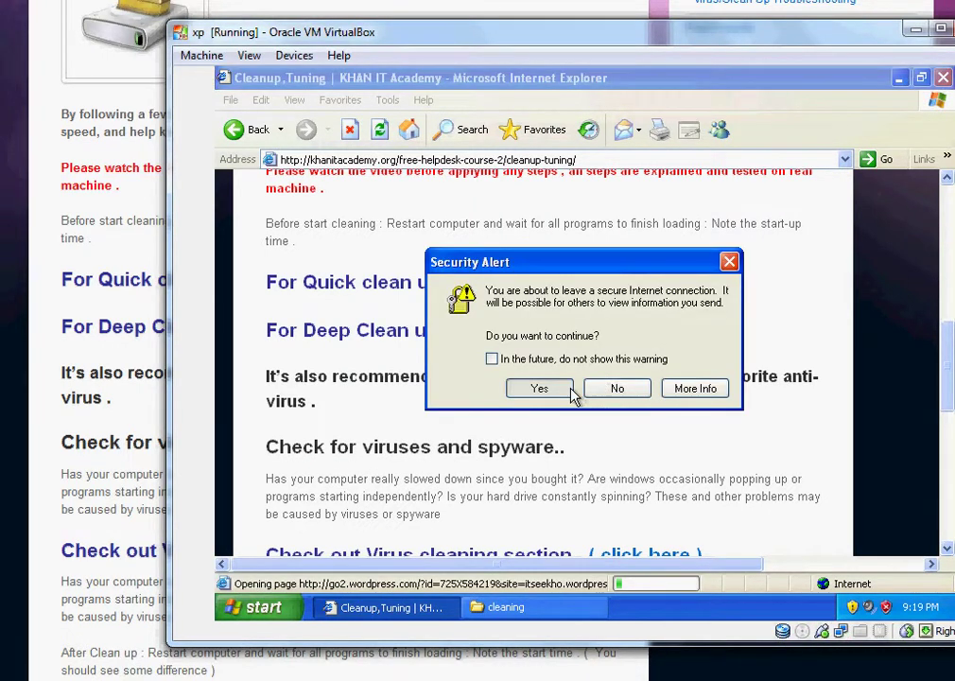
pyautogui.click(570, 389)
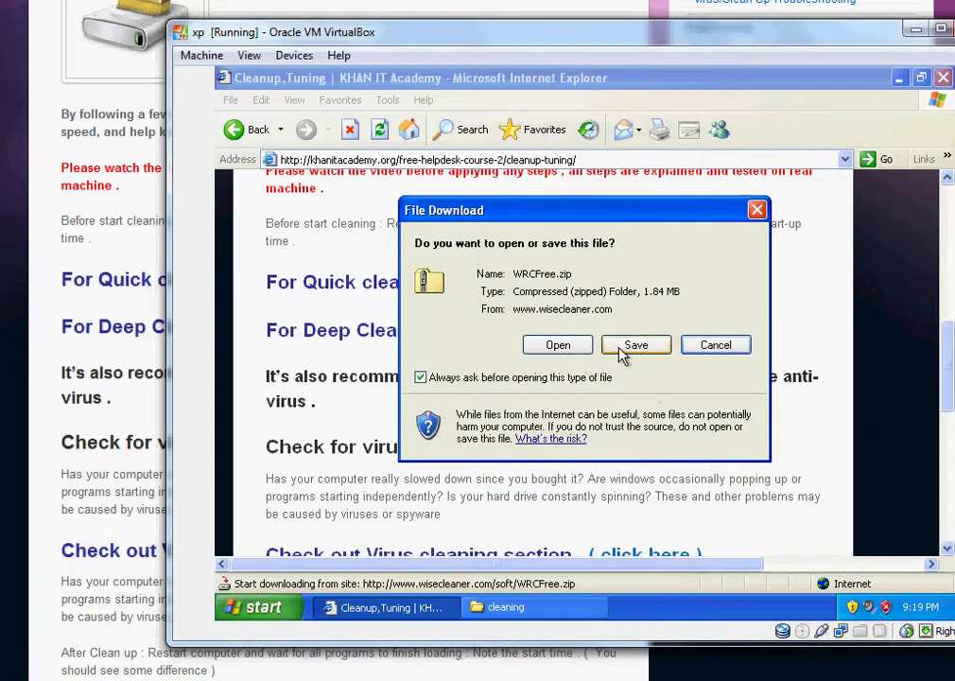
pyautogui.click(624, 348)
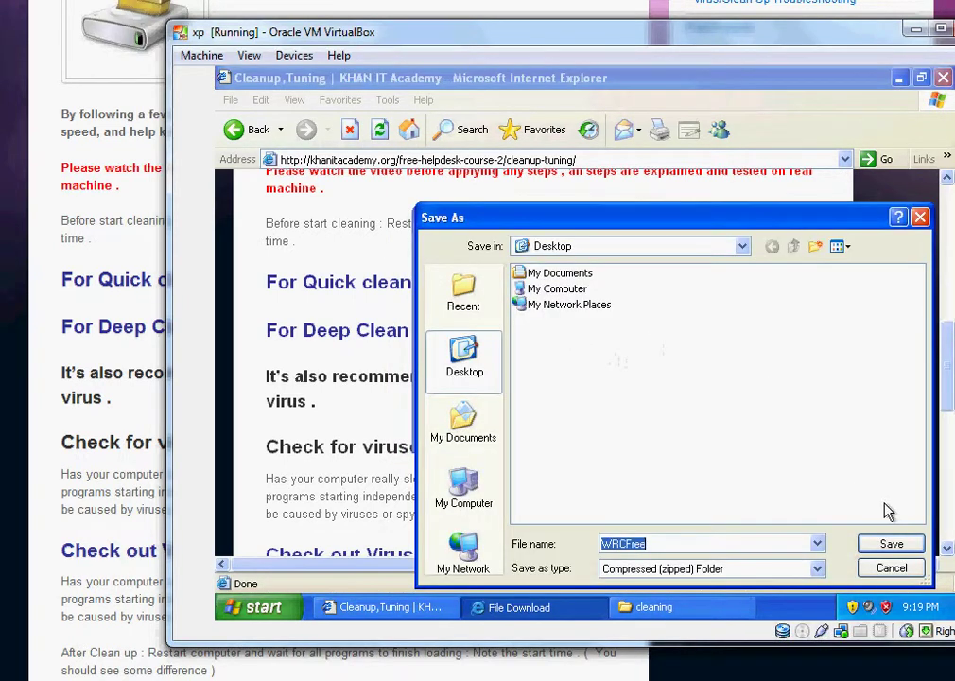
pyautogui.click(468, 424)
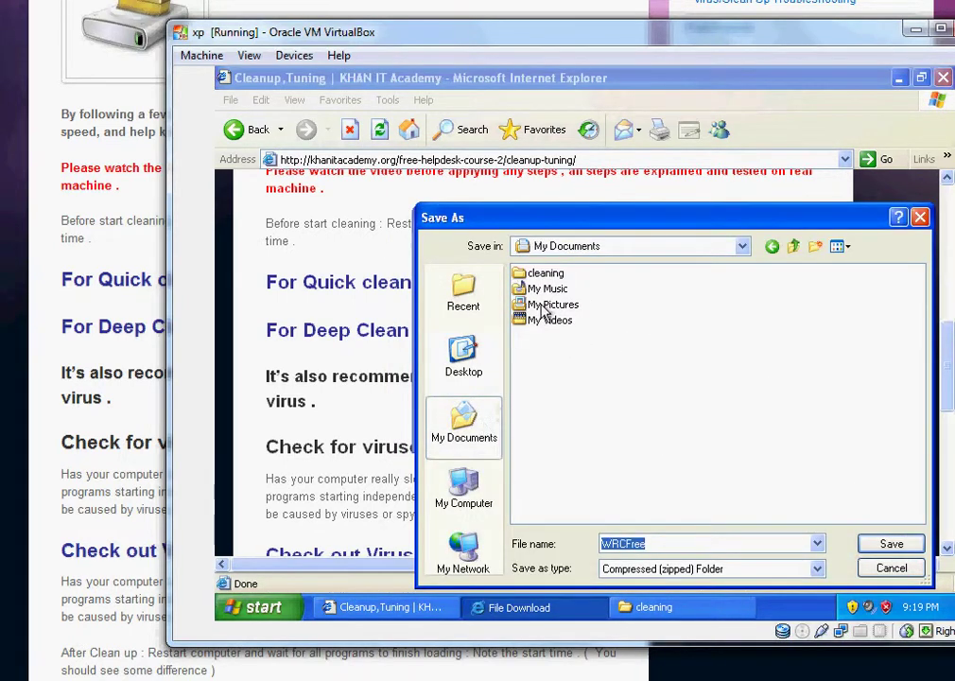
pyautogui.doubleClick(549, 274)
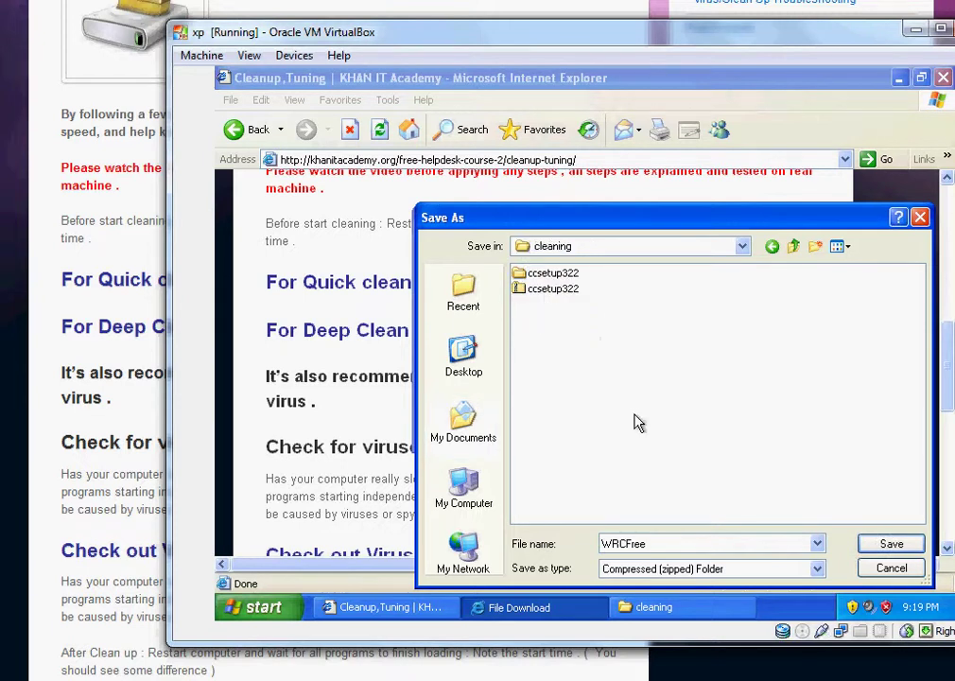
pyautogui.click(913, 546)
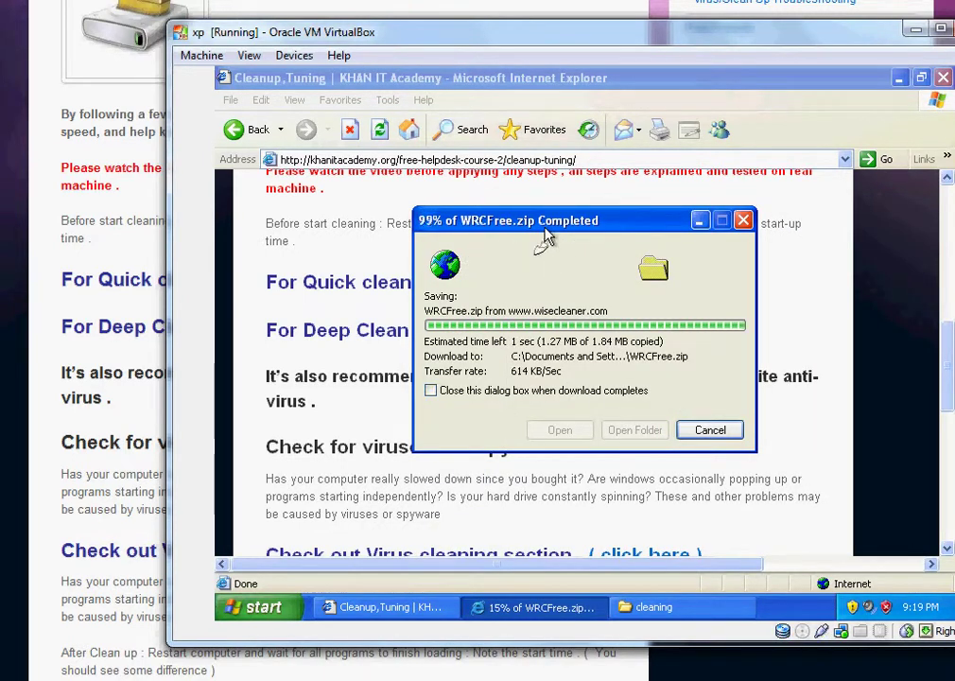
# - Open the downloaded WRCFree.zip and its Wise Registry Cleaner folder
pyautogui.moveTo(572, 227); pyautogui.dragTo(518, 249)
pyautogui.click(511, 445)
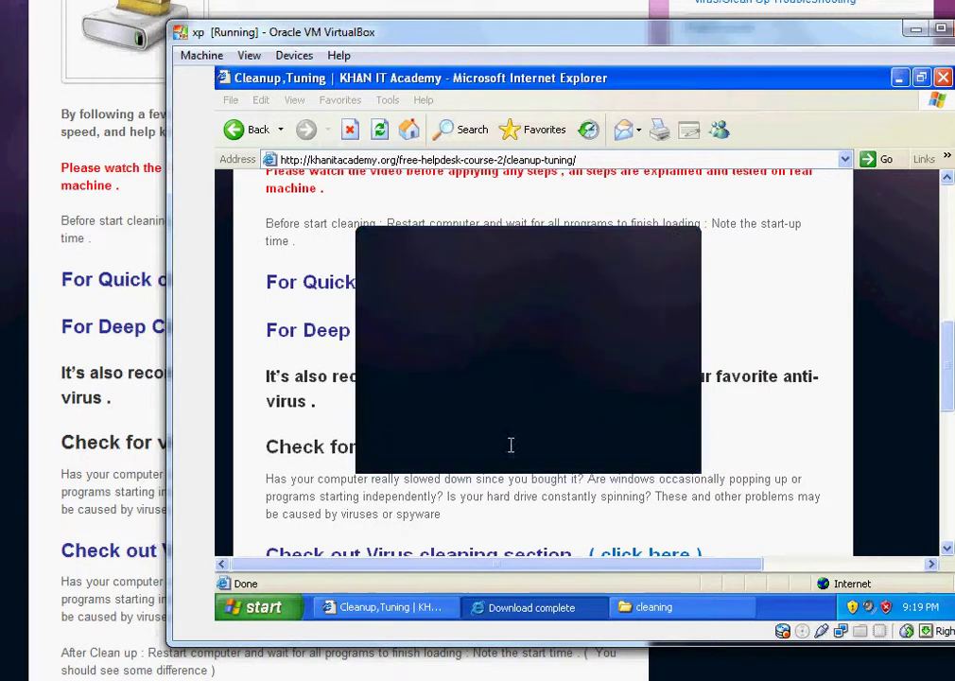
pyautogui.doubleClick(450, 227)
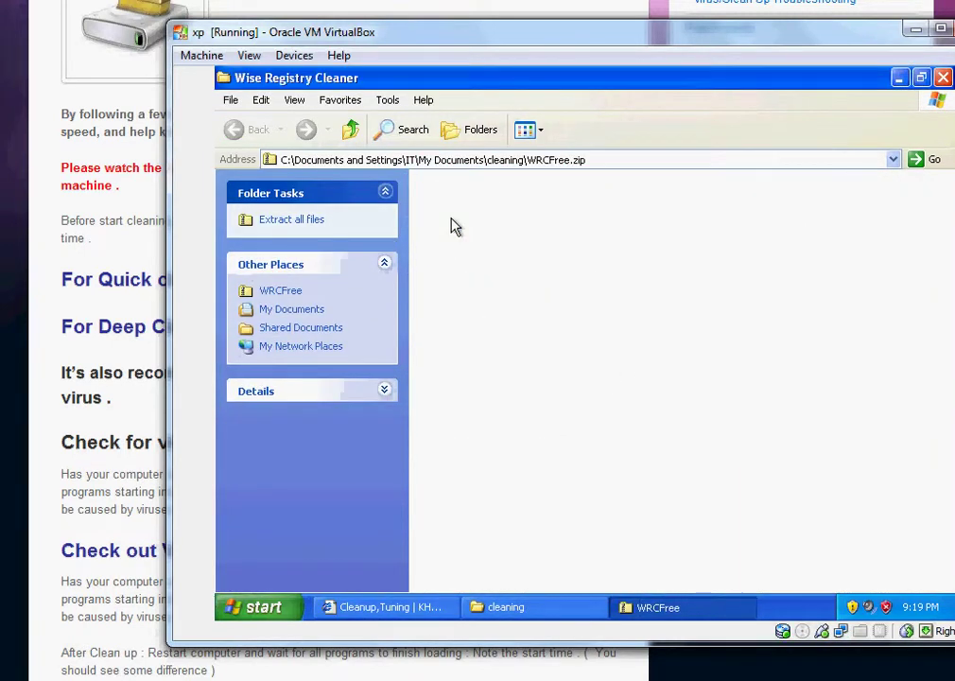
# - Extract all files of WRCFree.zip to the default WRCFree folder and open the extracted Wise Registry Cleaner folder
pyautogui.click(282, 221)
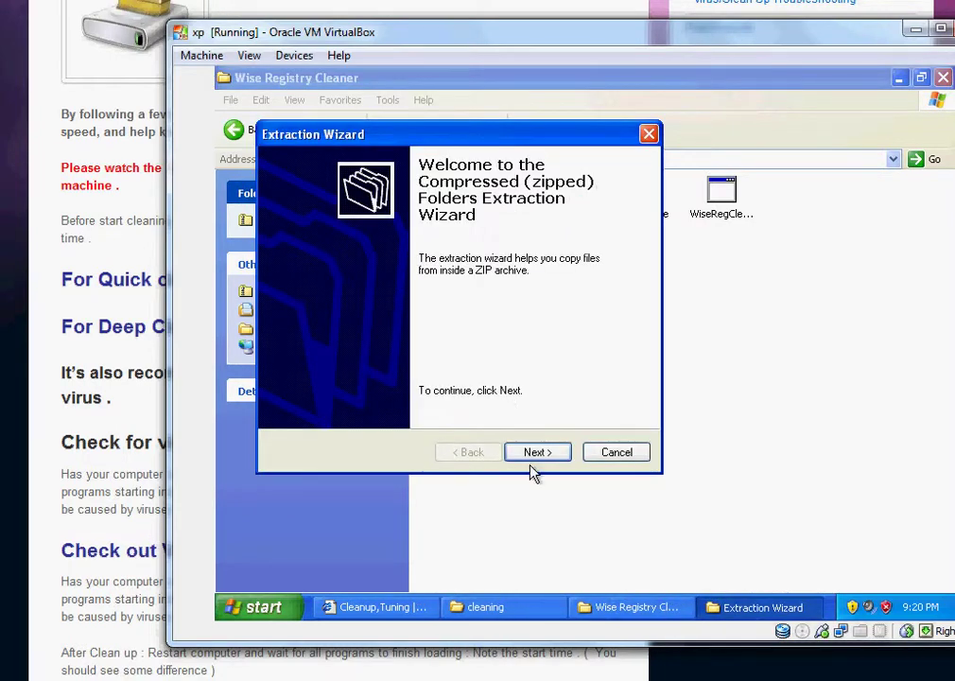
pyautogui.click(553, 454)
pyautogui.click(555, 454)
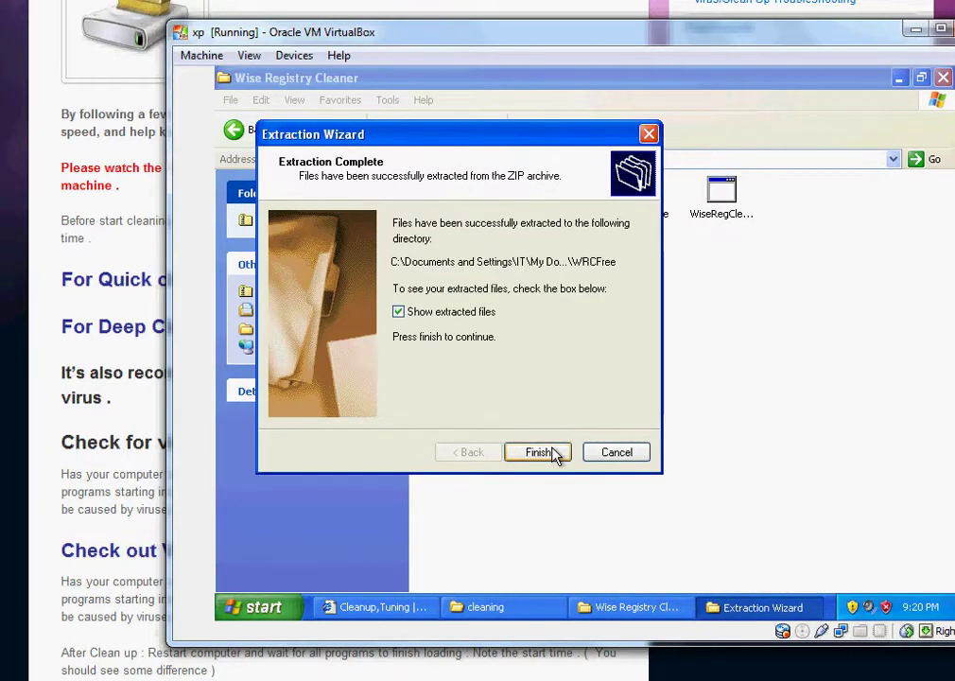
pyautogui.click(555, 454)
pyautogui.doubleClick(534, 220)
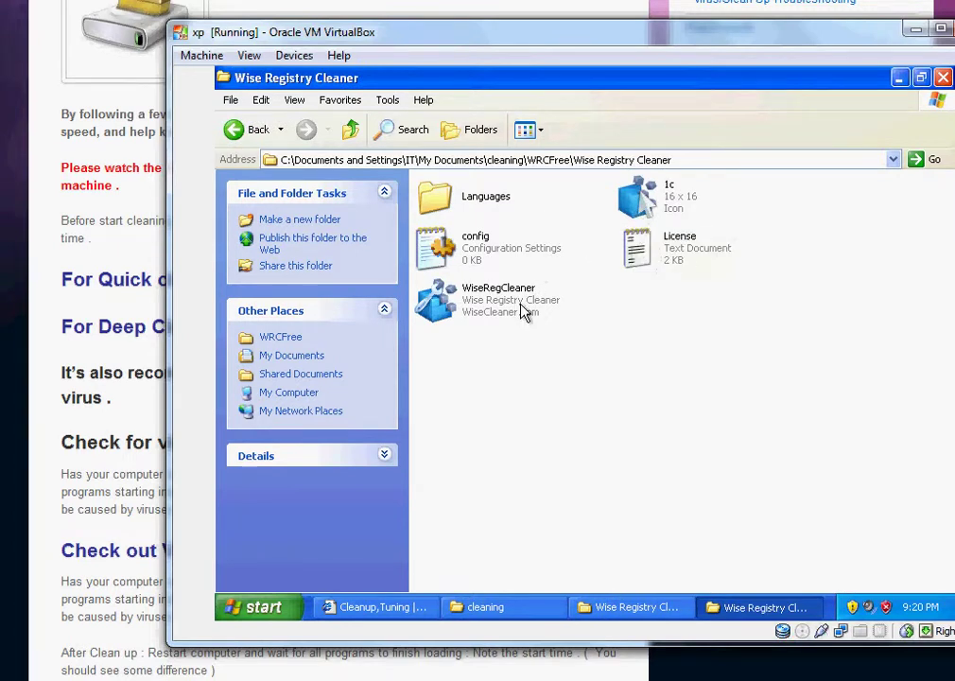
# - Launch WiseRegCleaner from the extracted folder and allow the file to run
pyautogui.click(500, 303)
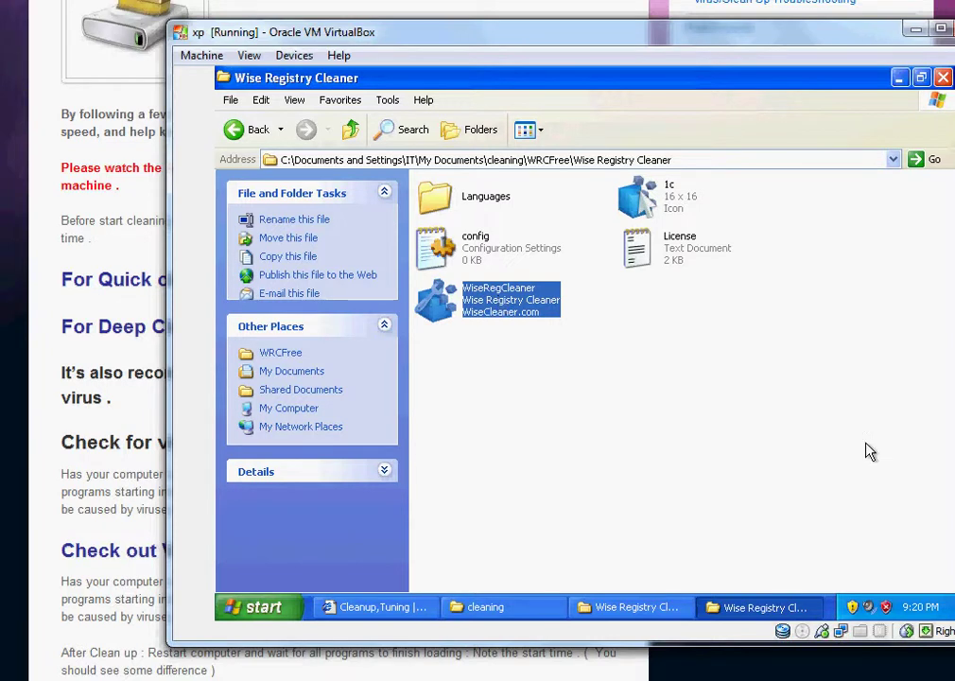
pyautogui.press('Return')
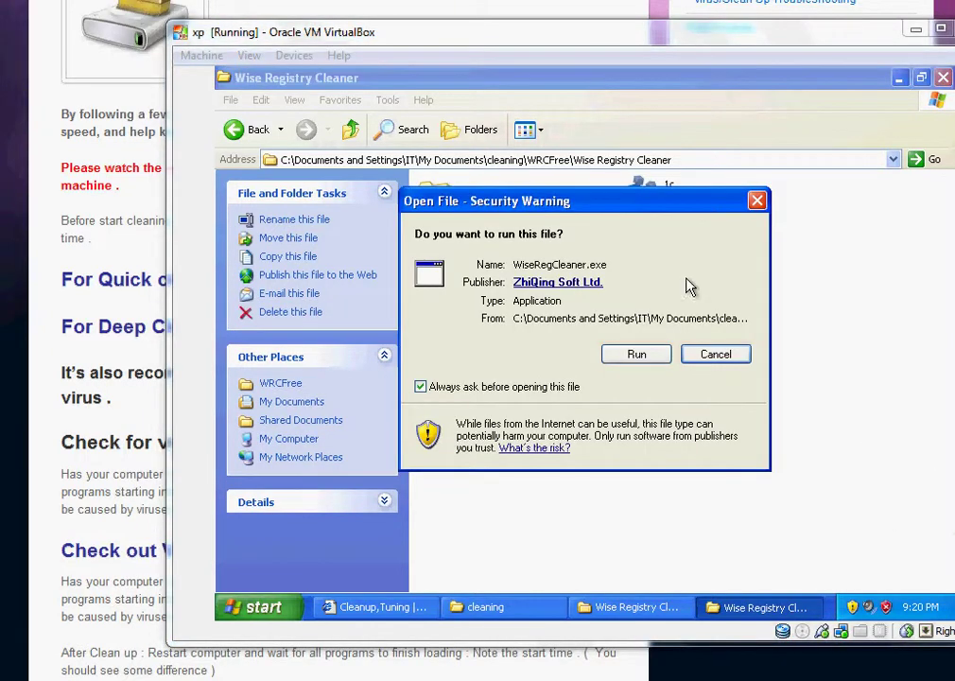
pyautogui.click(639, 354)
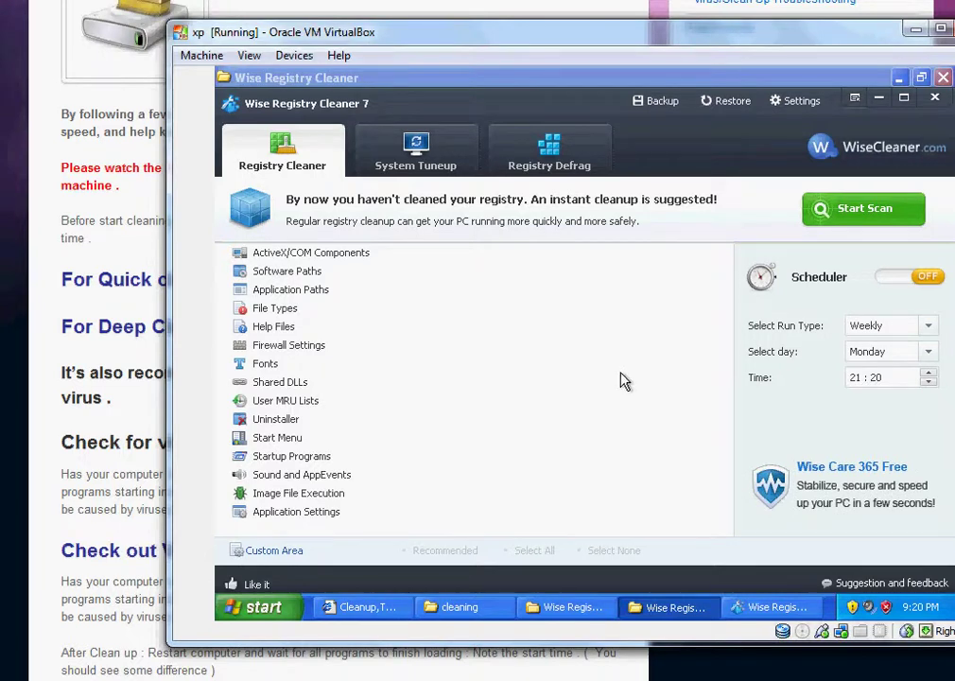
# - Scan the registry and clean all the issues found, and optimize the preselected System Tuneup items
pyautogui.click(860, 209)
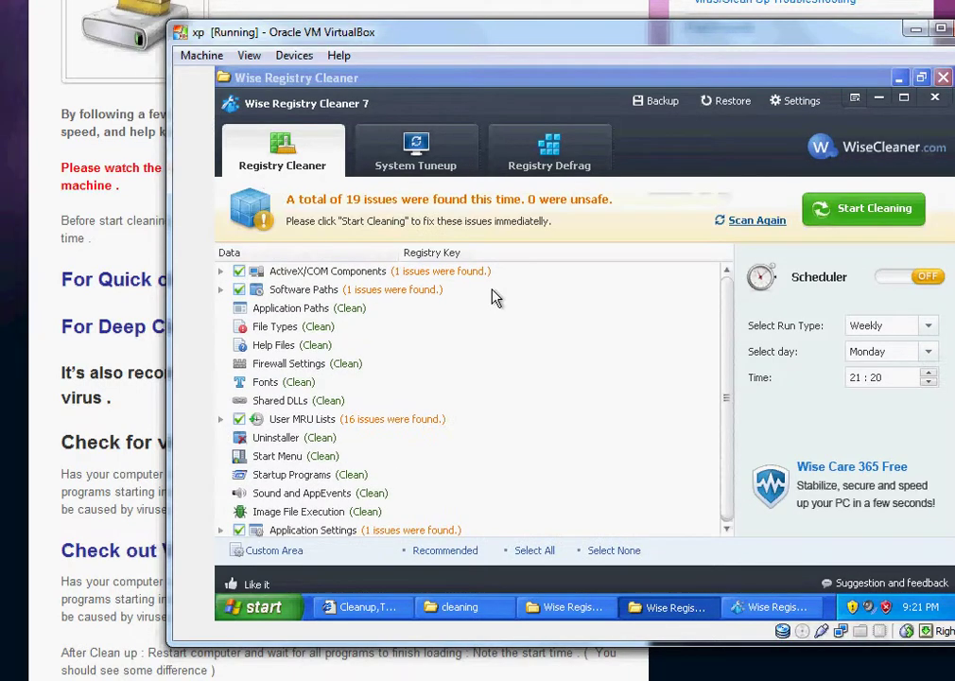
pyautogui.click(889, 217)
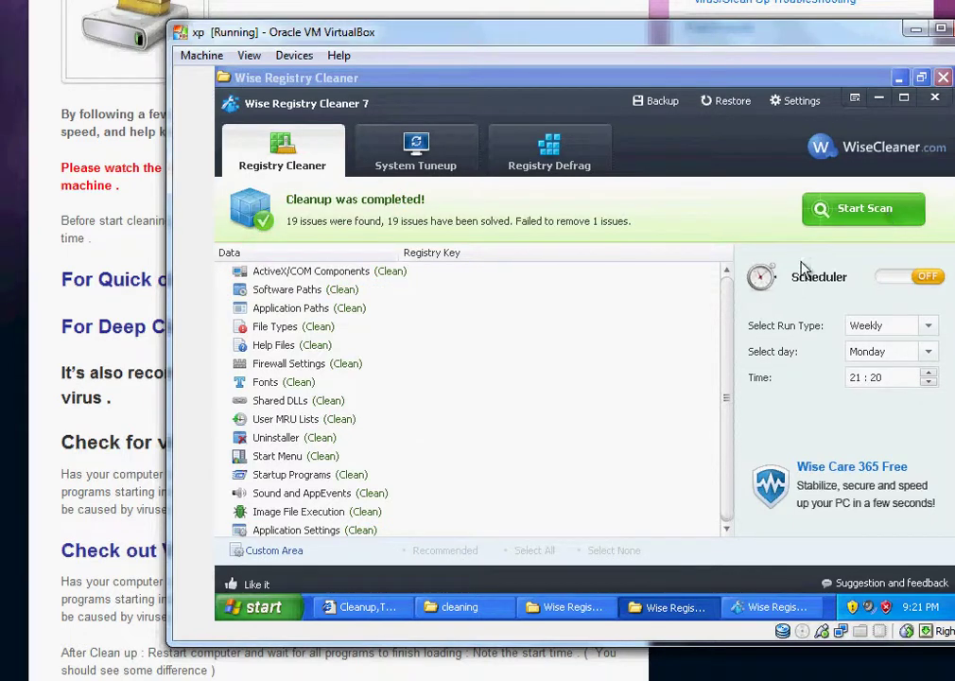
pyautogui.click(433, 170)
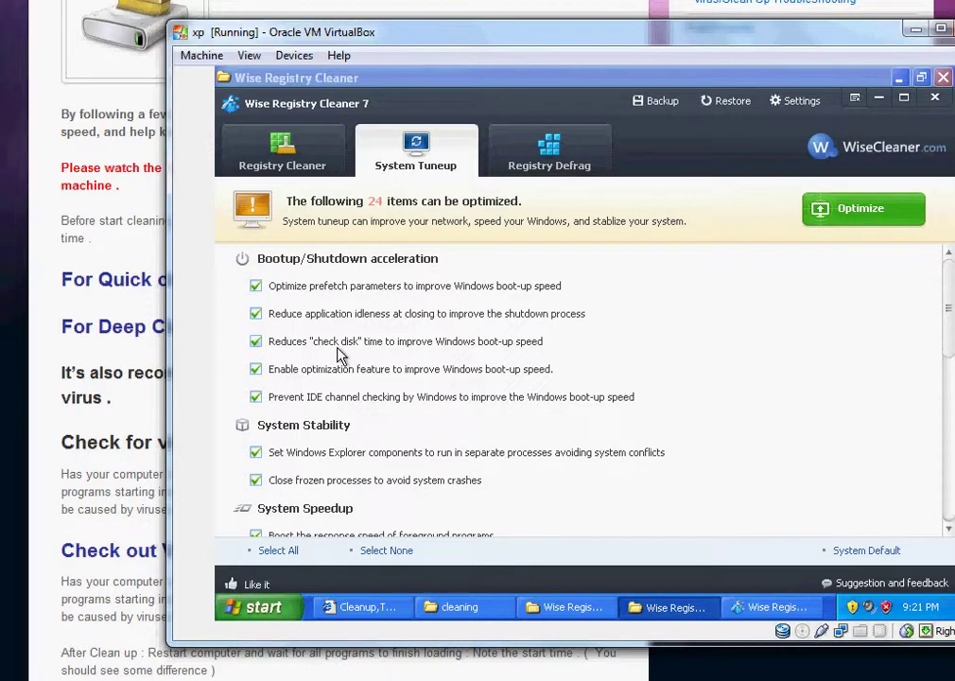
pyautogui.click(898, 223)
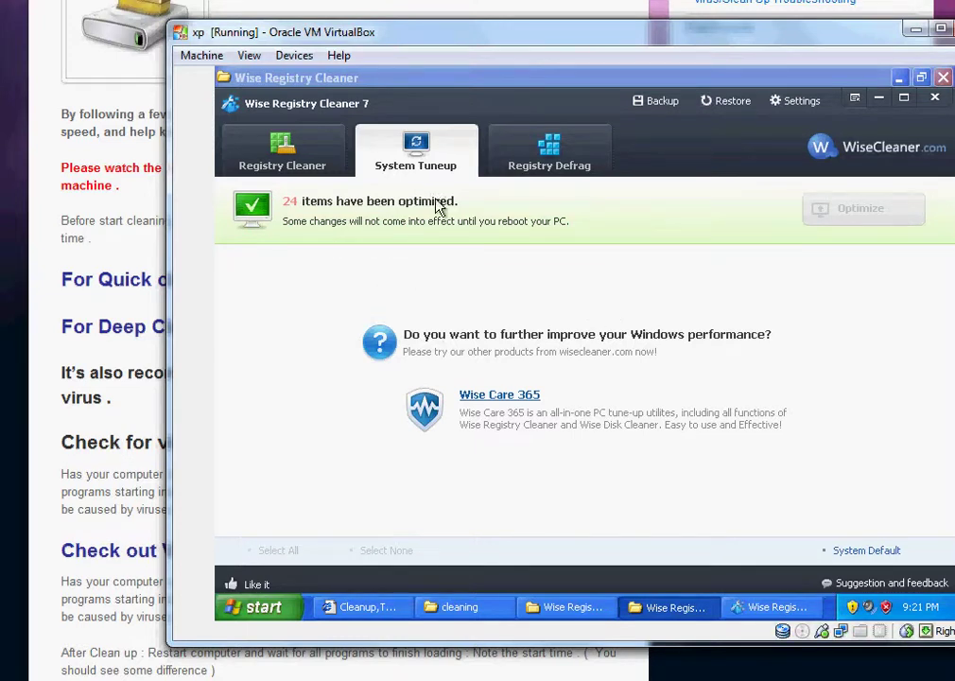
# - Analyse the registry with Registry Defrag and defragment it, accepting the immediate reboot
pyautogui.click(549, 159)
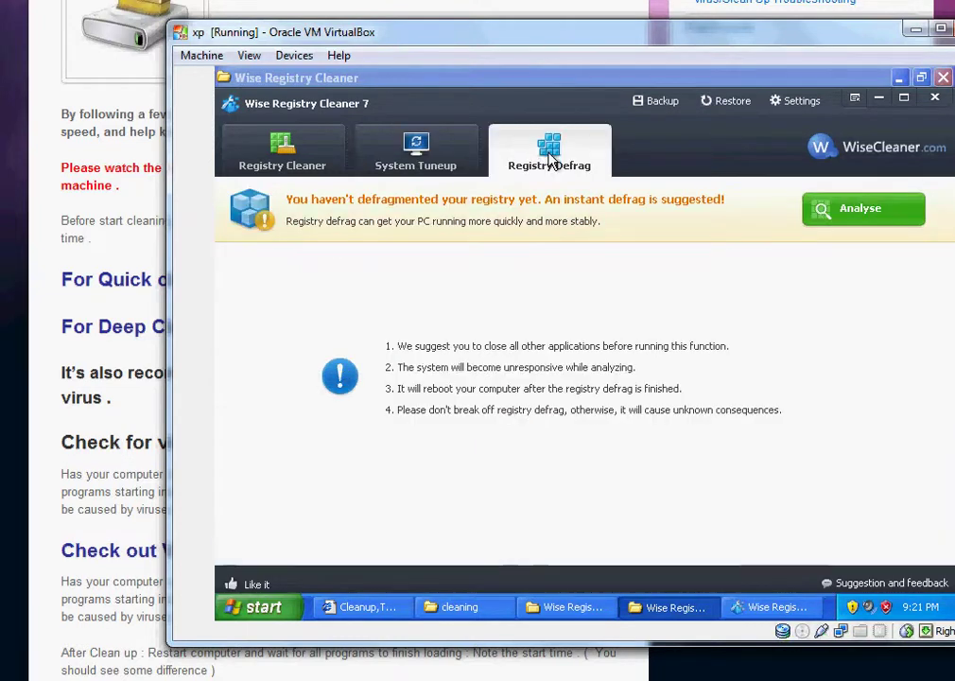
pyautogui.click(849, 215)
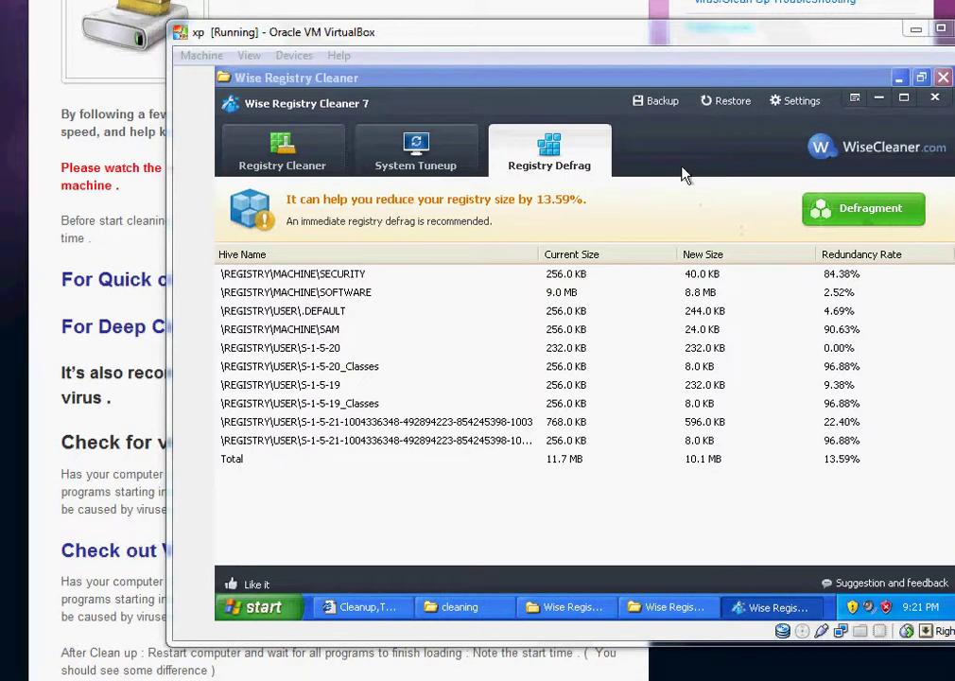
pyautogui.click(830, 211)
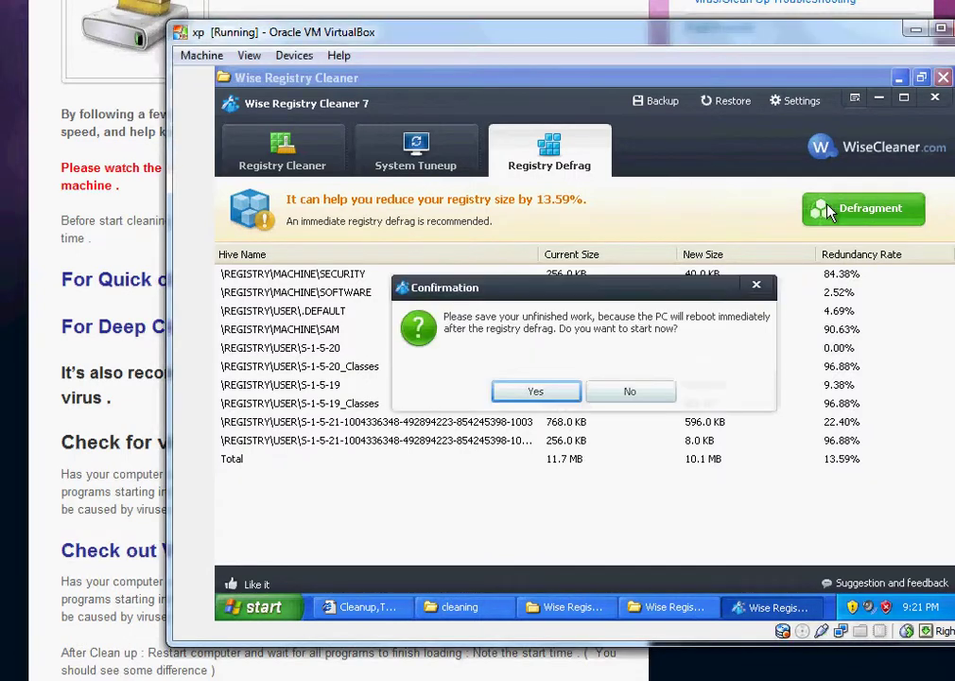
pyautogui.click(555, 392)
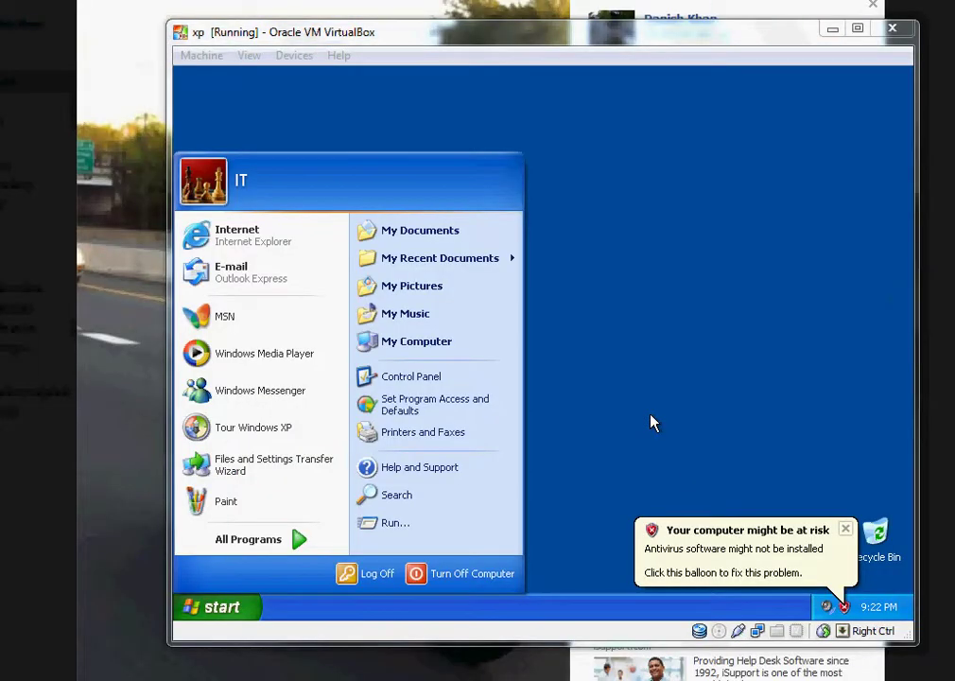
# - Open Internet Explorer in the virtual machine, load khanitacademy.org/free-helpdesk-course-2/cleanup-tuning in a maximized window and find the deep clean up steps
pyautogui.click(293, 248)
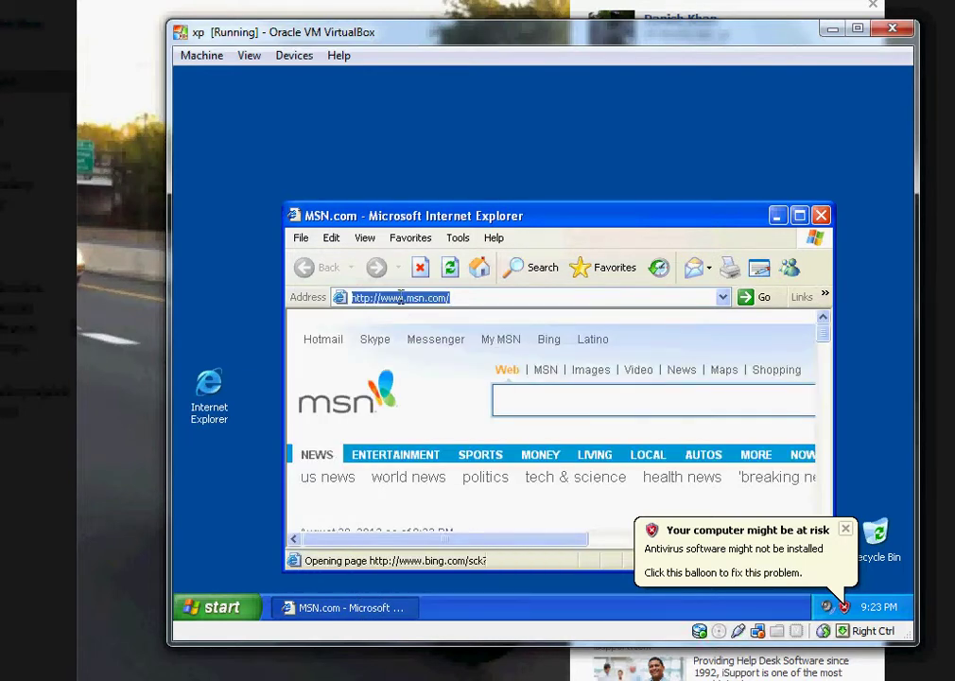
pyautogui.write('kh')
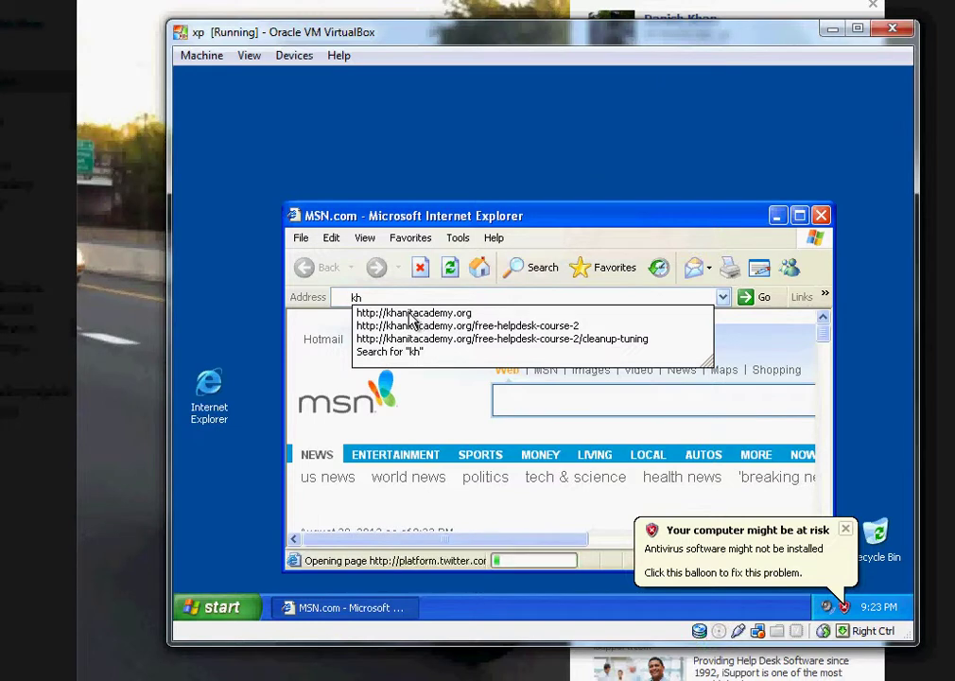
pyautogui.click(411, 314)
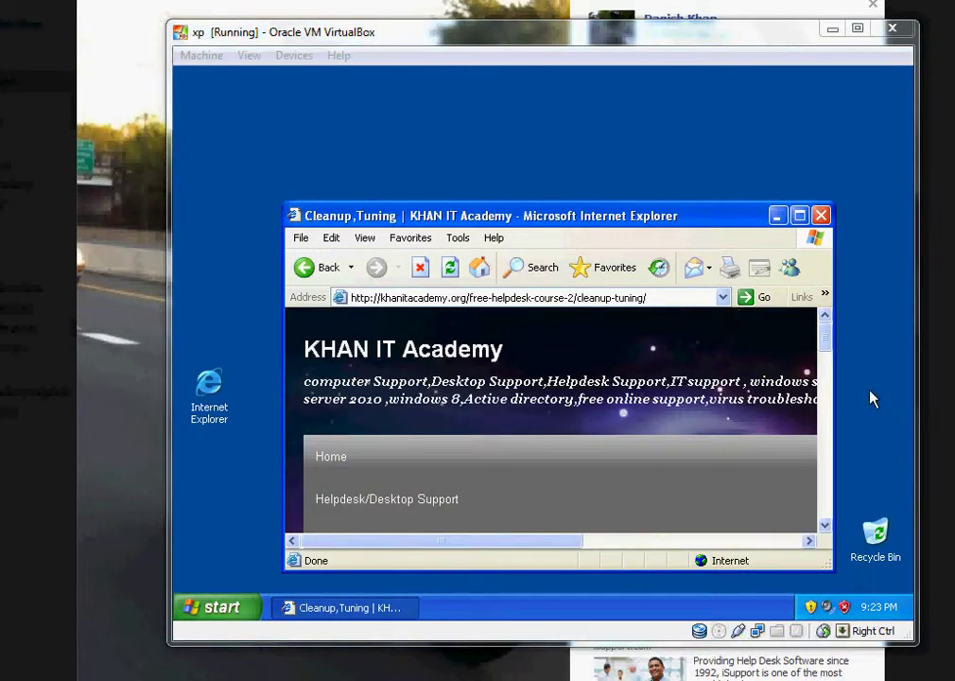
pyautogui.click(799, 216)
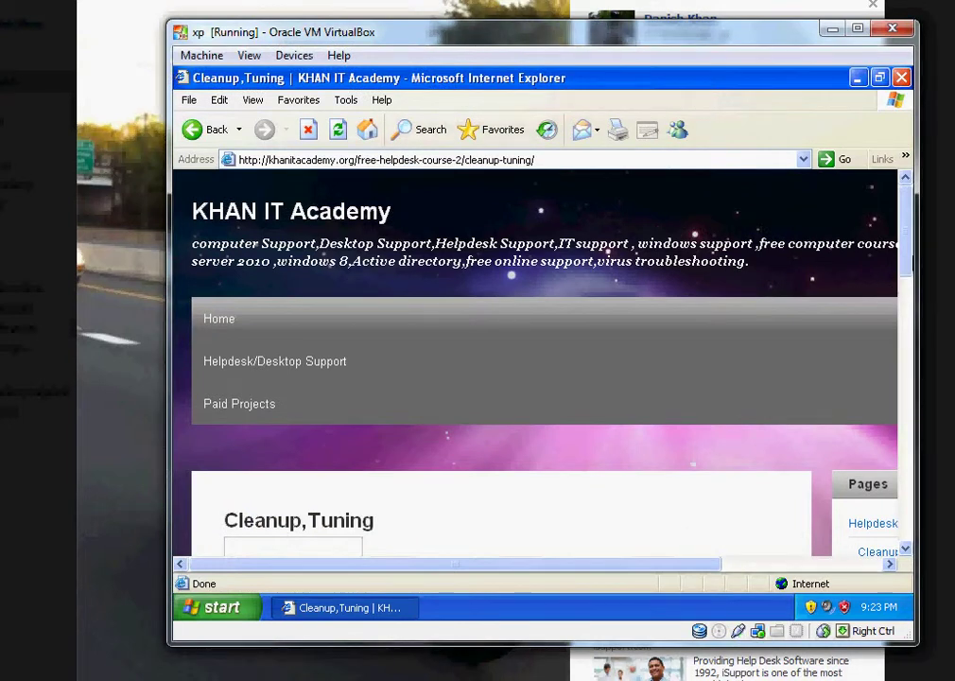
pyautogui.scroll(-10, 822, 269)
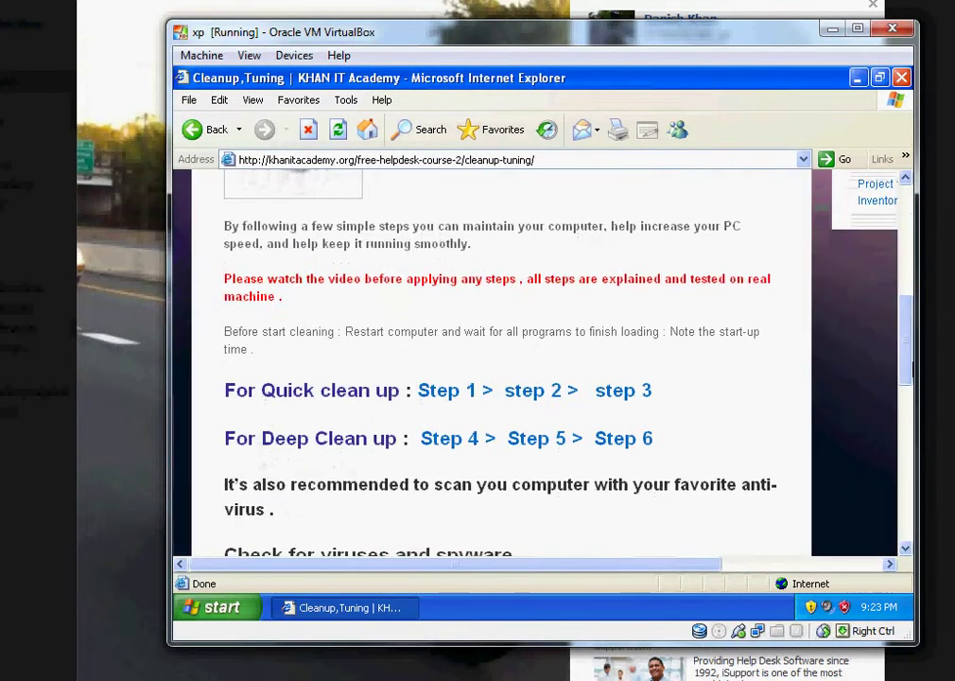
# - Download WDCFree.zip from the deep clean up's Step 6 link and save it in the cleaning folder
pyautogui.click(643, 439)
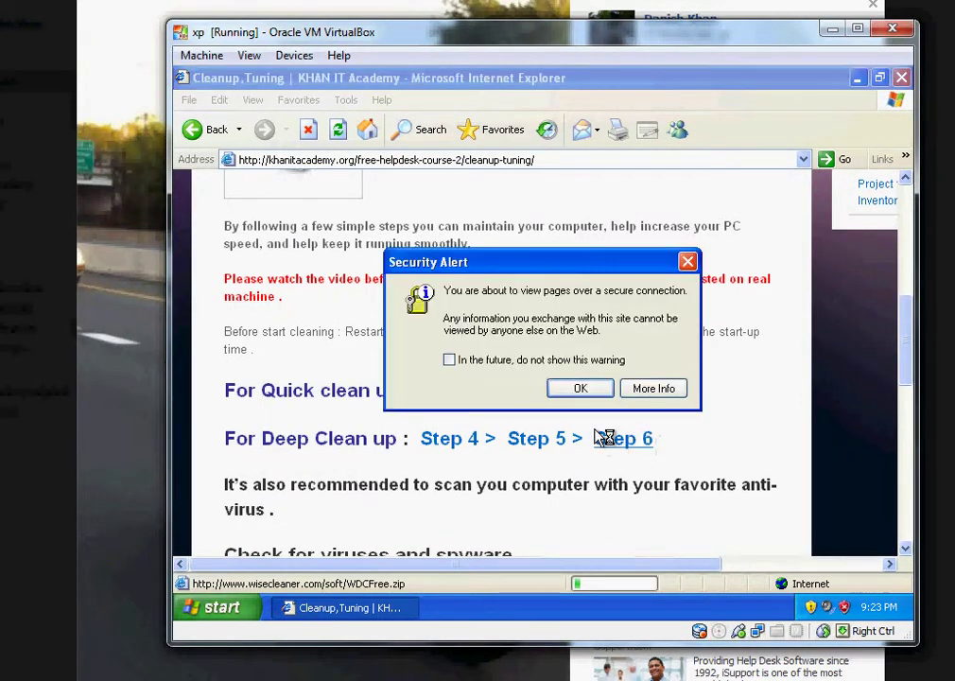
pyautogui.click(593, 392)
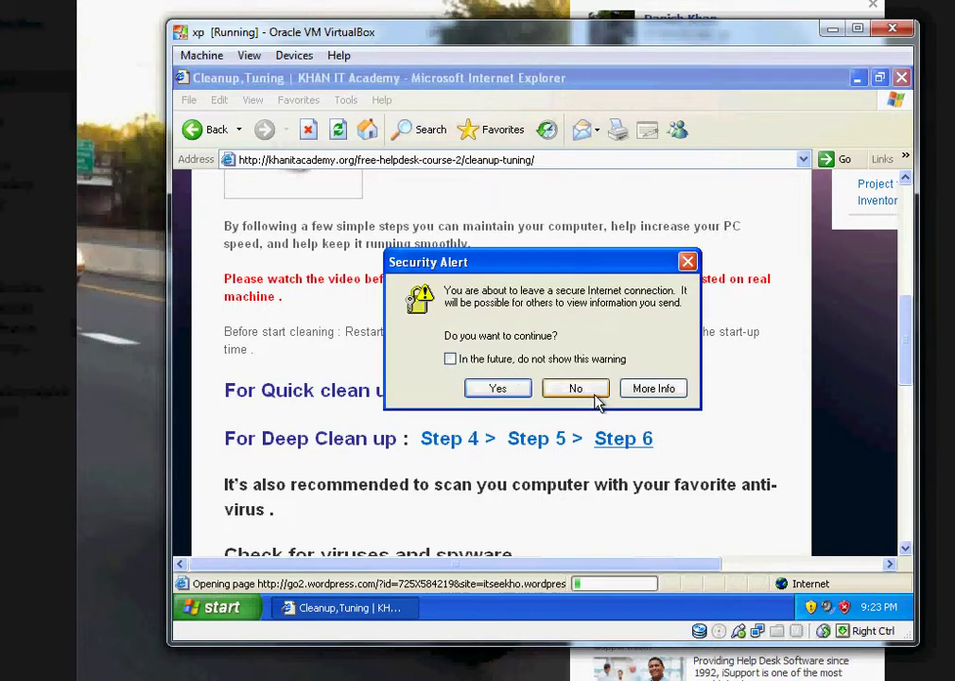
pyautogui.click(594, 393)
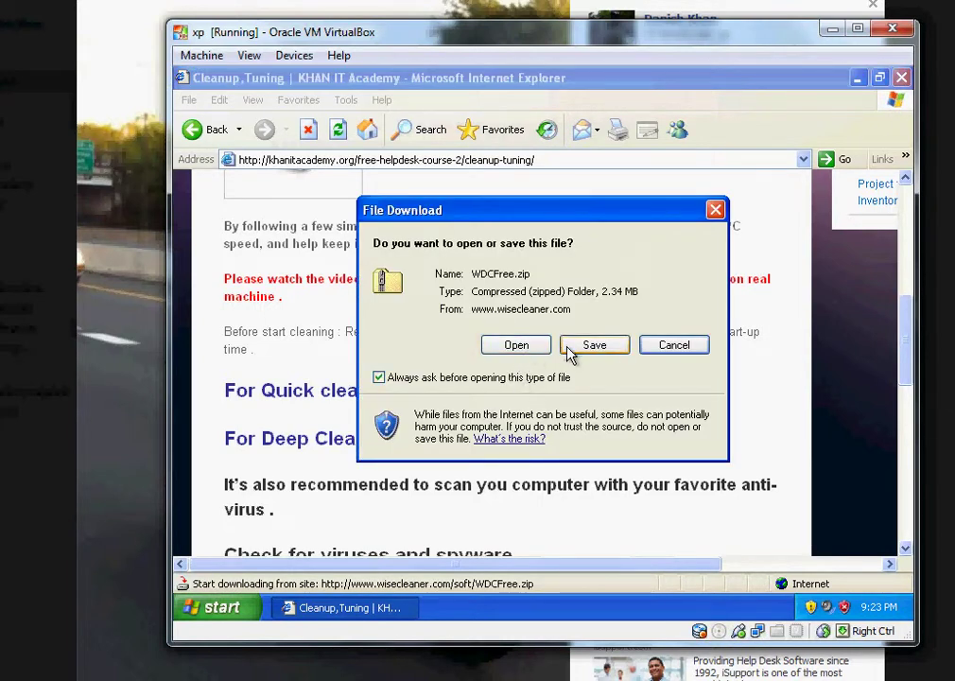
pyautogui.click(573, 349)
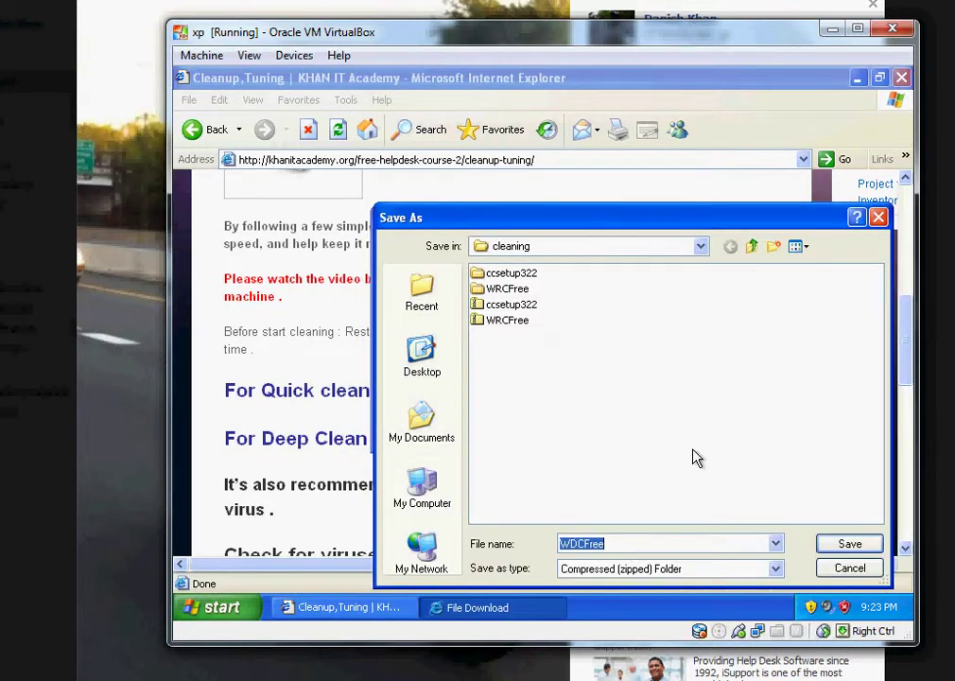
pyautogui.click(848, 546)
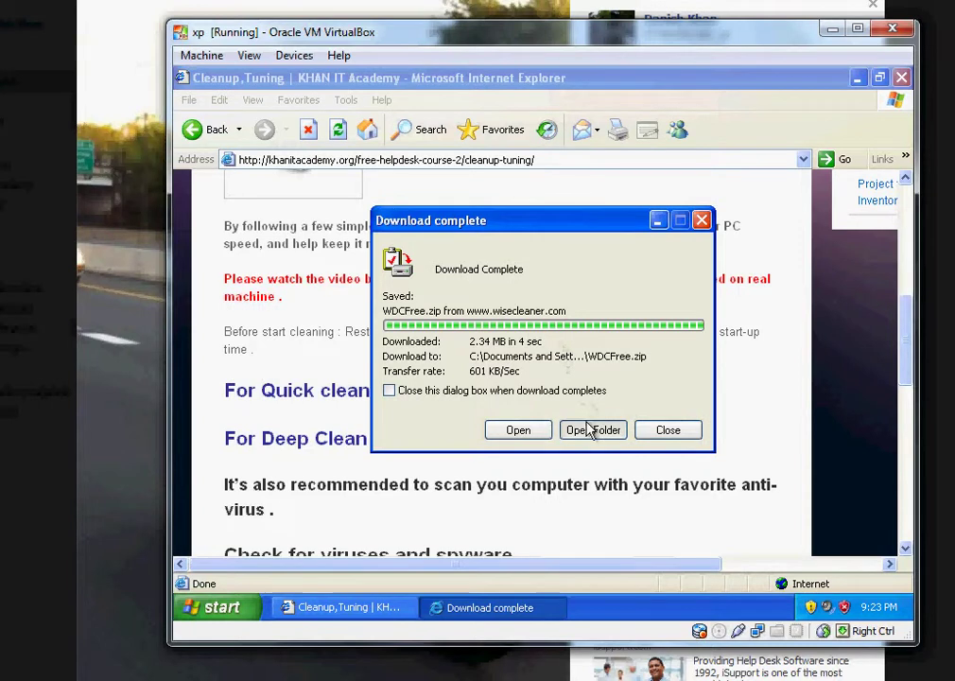
# - Open the download's folder and extract all files of WDCFree.zip to the default WDCFree folder
pyautogui.click(593, 429)
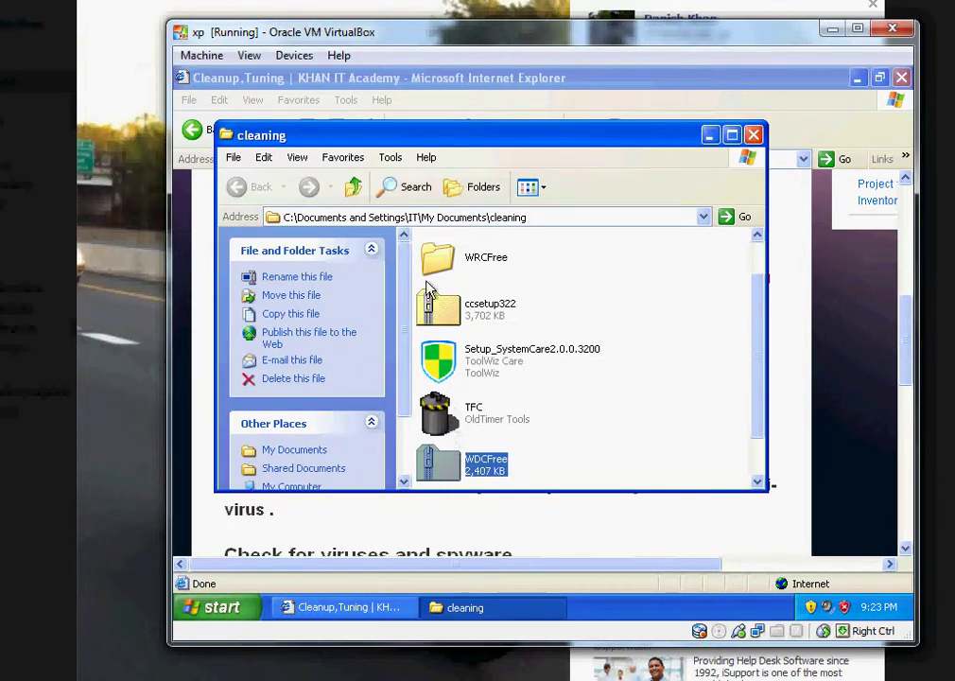
pyautogui.rightClick(470, 479)
pyautogui.click(498, 303)
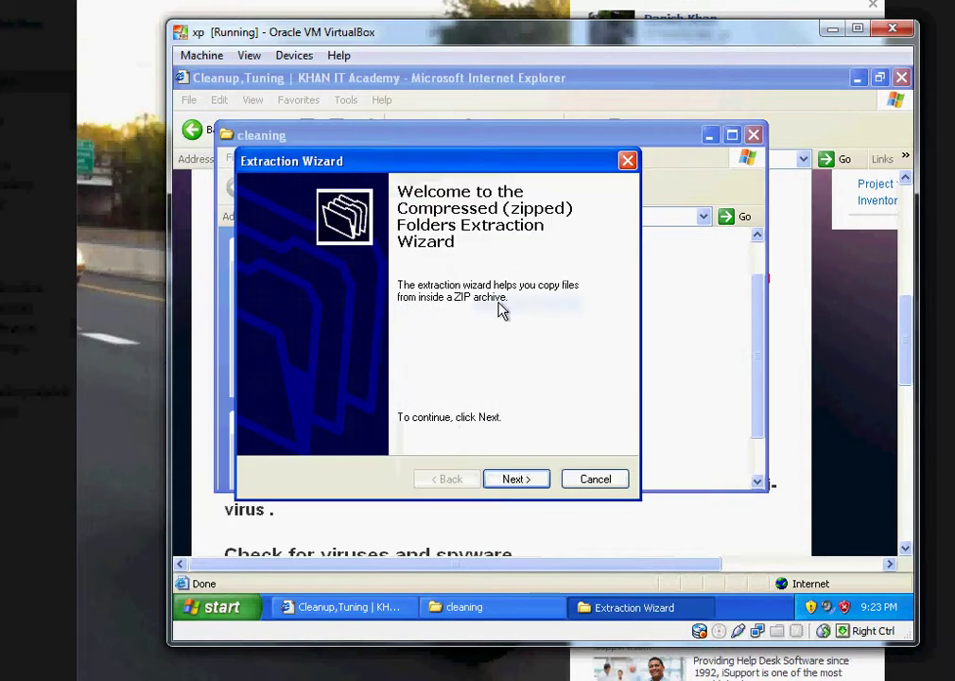
pyautogui.click(516, 486)
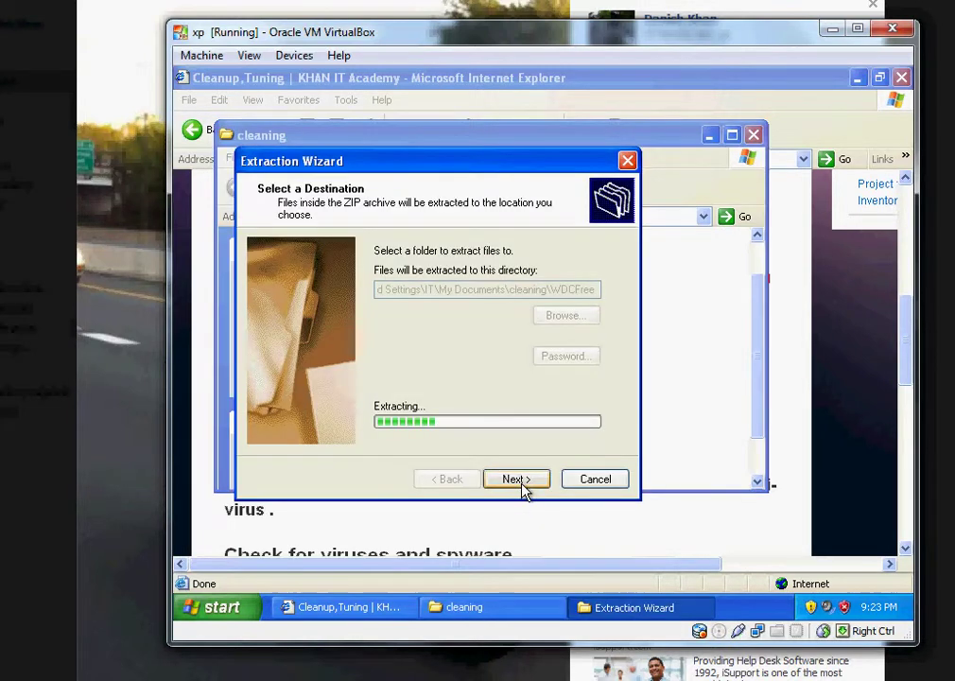
pyautogui.click(526, 478)
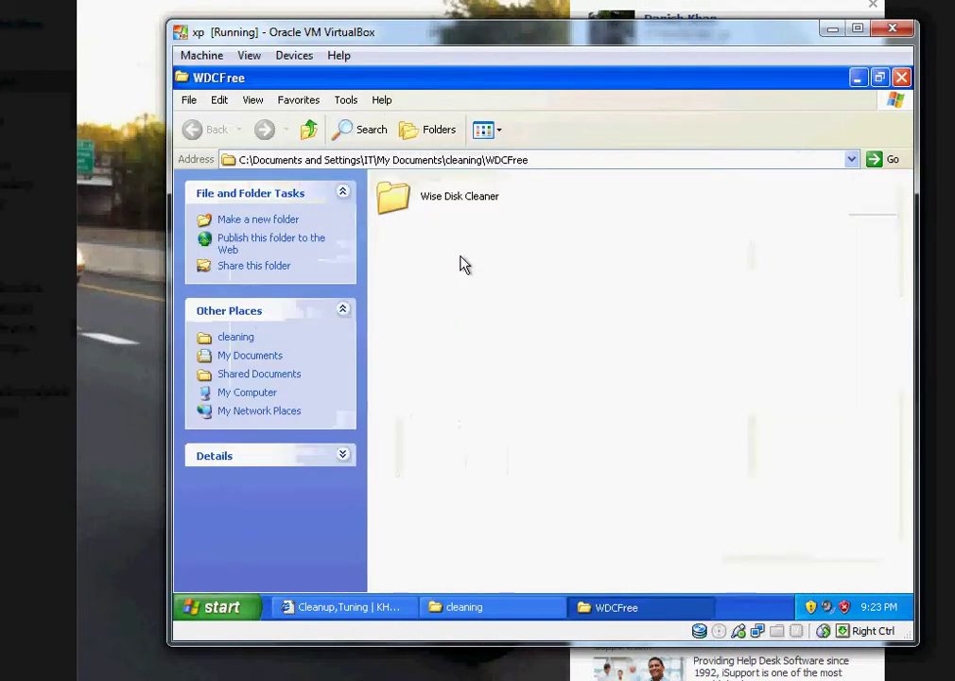
# - Run WiseDiskCleaner from the extracted Wise Disk Cleaner folder, and scan and clean useless files and traces with Common Cleaner
pyautogui.doubleClick(473, 200)
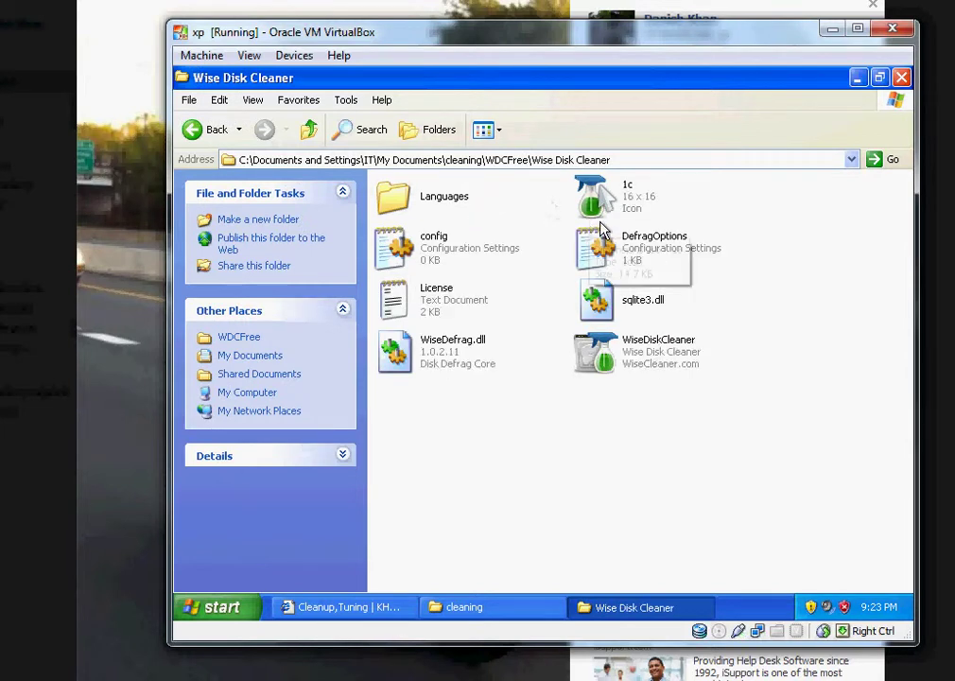
pyautogui.doubleClick(602, 360)
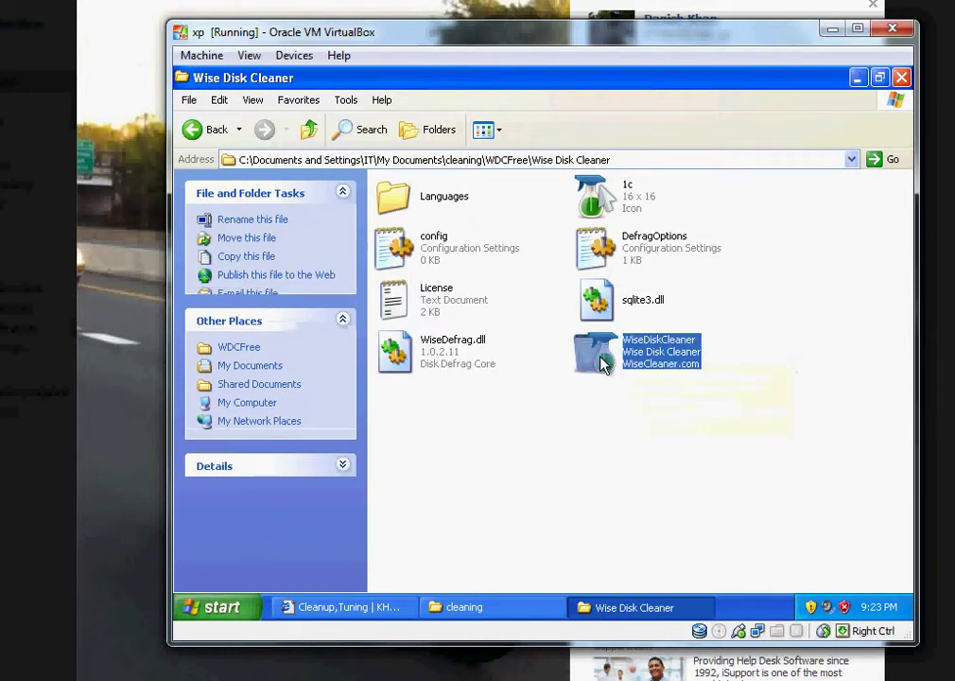
pyautogui.click(601, 356)
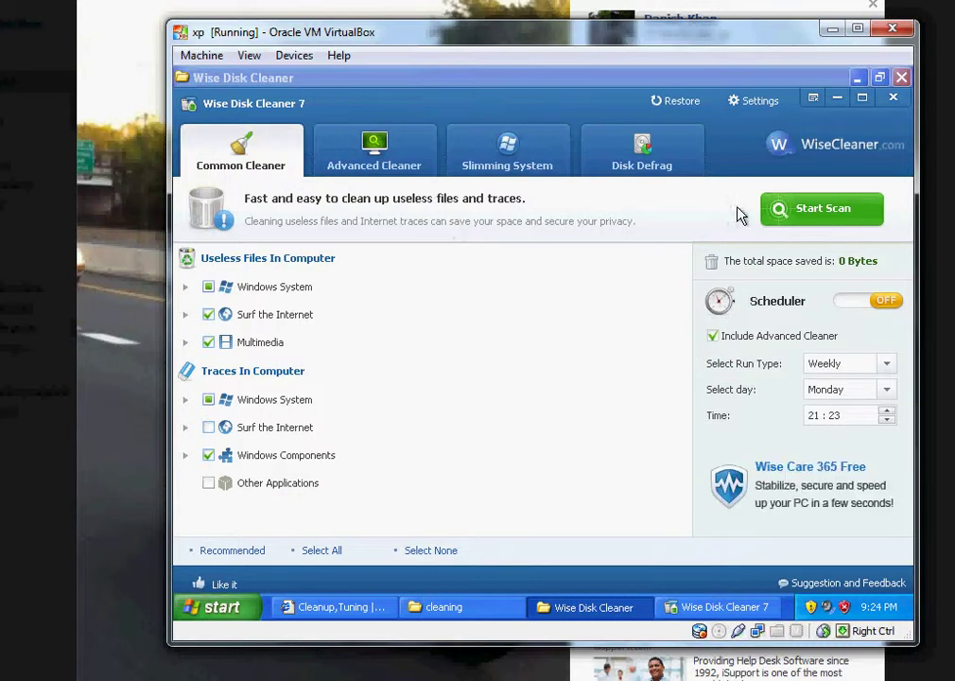
pyautogui.click(802, 209)
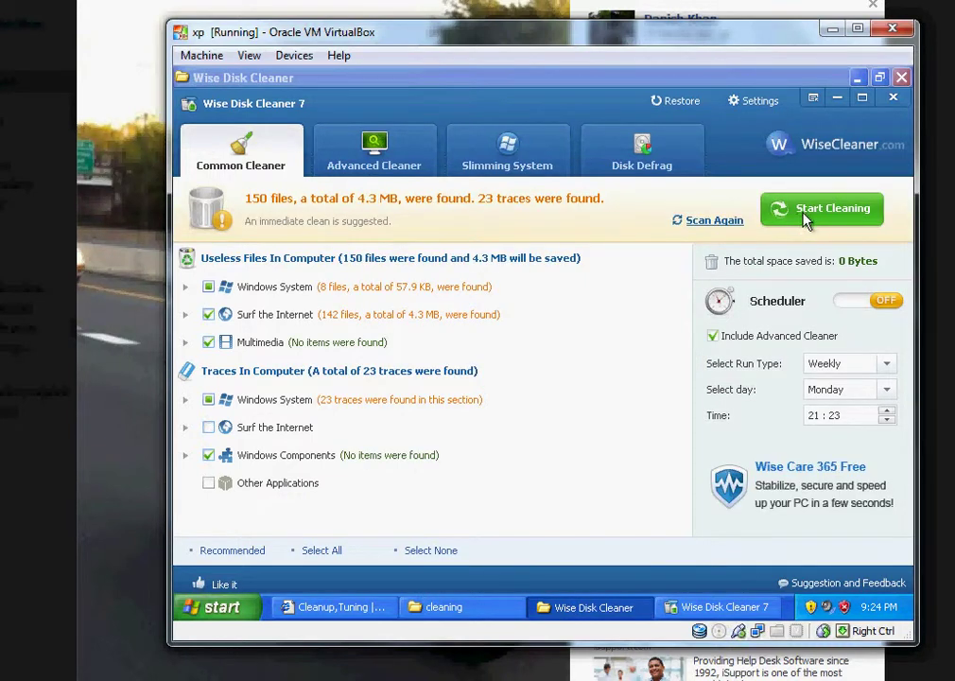
pyautogui.click(811, 215)
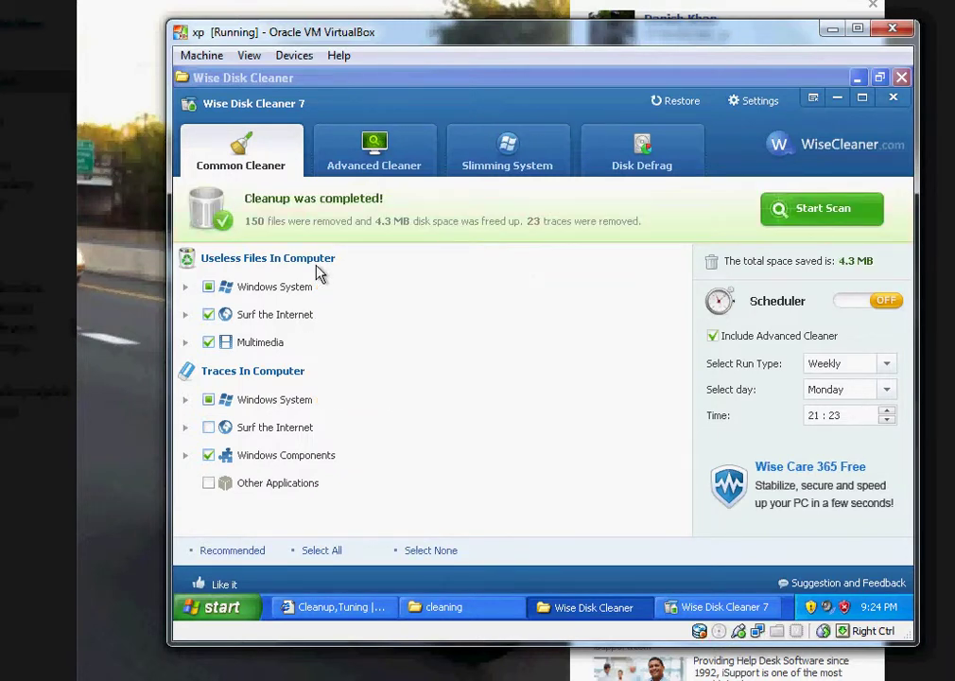
# - Scan and clean drive C: with Advanced Cleaner, and remove the Windows sample pictures and sample music with Slimming System
pyautogui.click(360, 167)
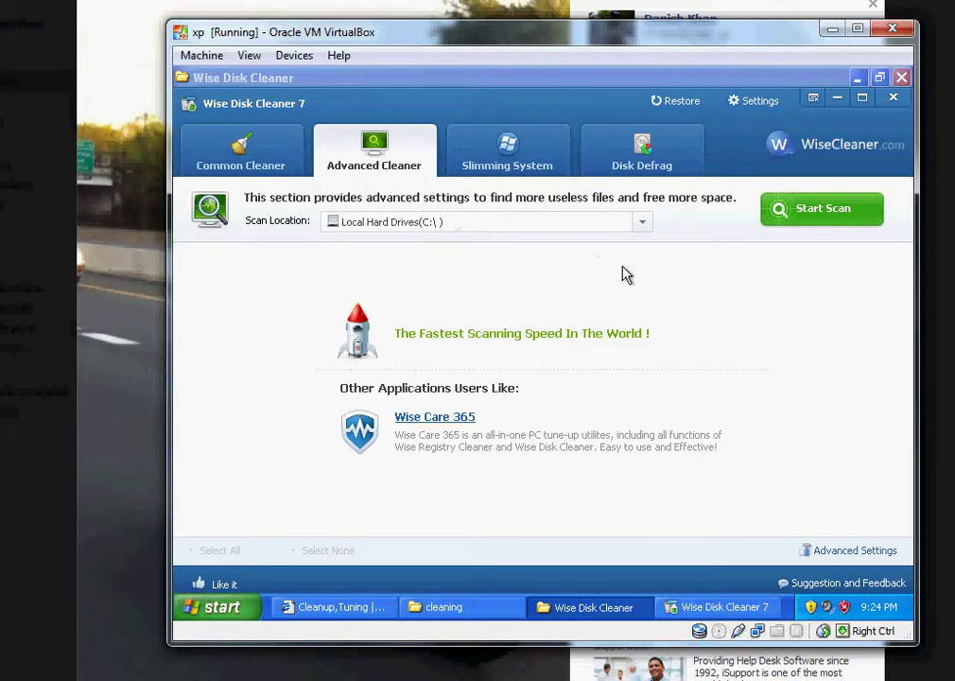
pyautogui.click(820, 207)
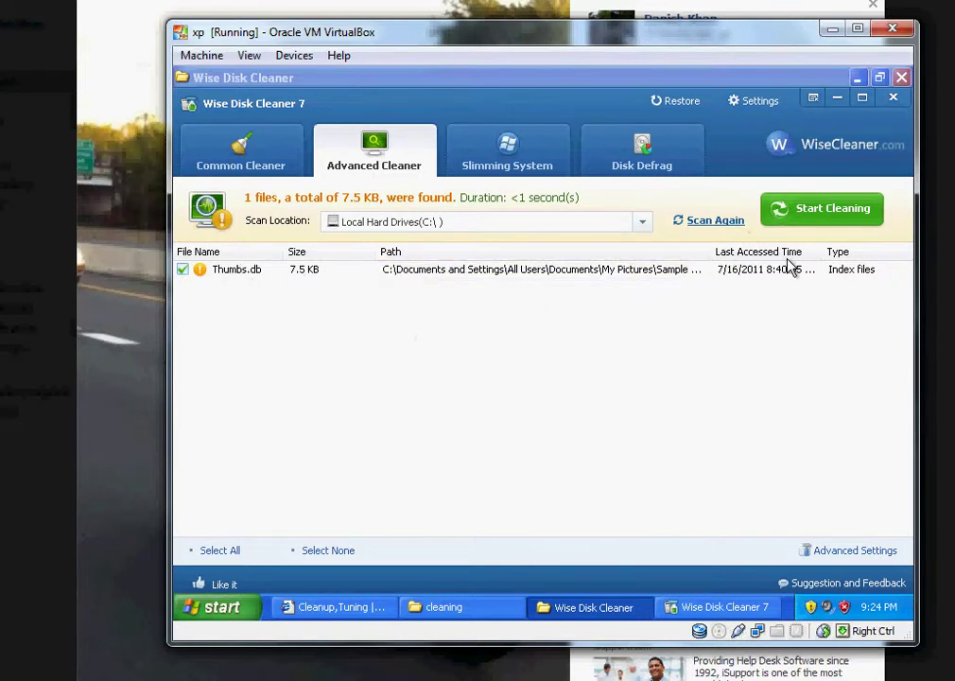
pyautogui.click(864, 206)
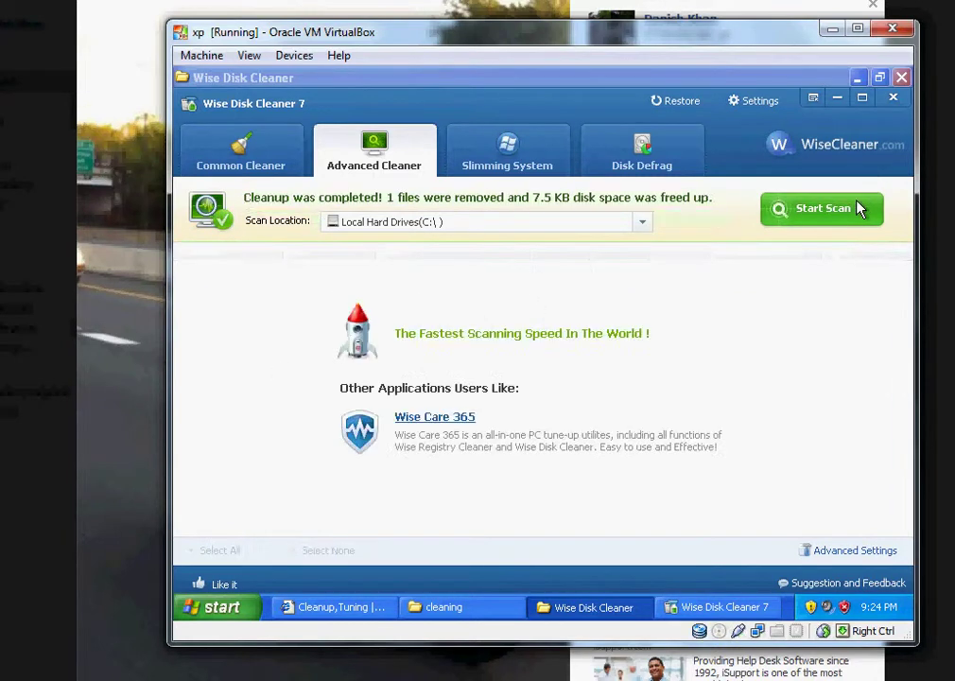
pyautogui.click(517, 174)
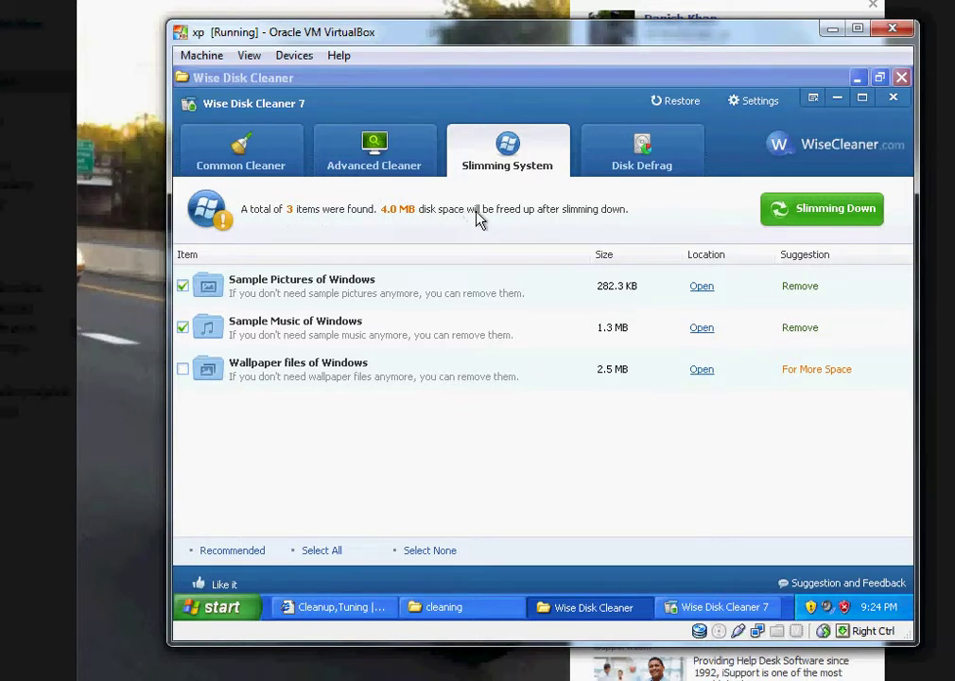
pyautogui.click(805, 217)
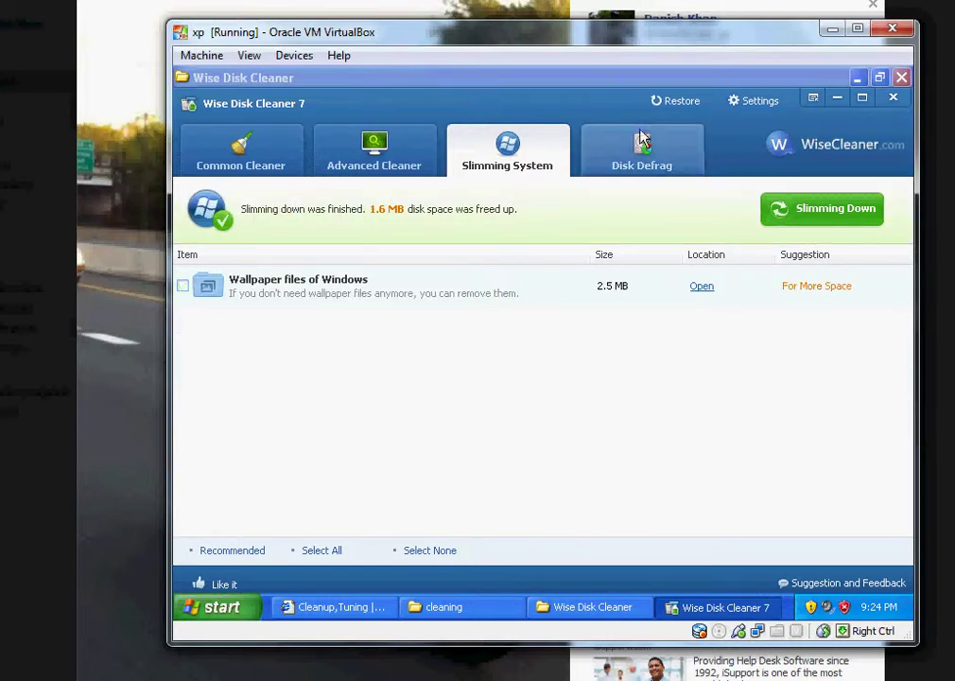
# - View the Disk Defrag options for Local Disk (C:) and keep the virtual machine running
pyautogui.click(643, 163)
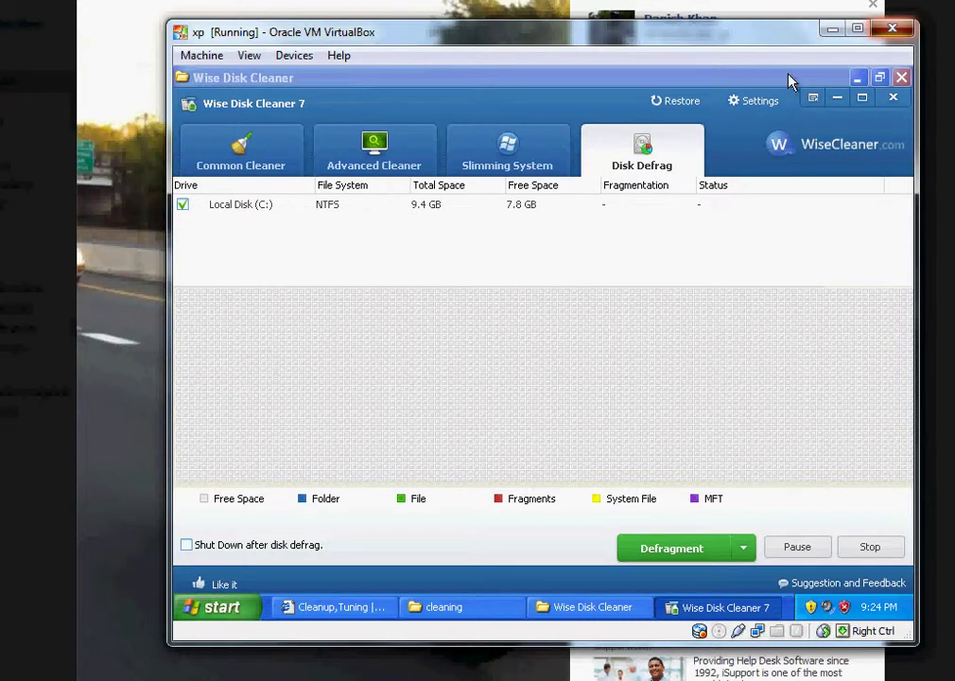
pyautogui.hotkey('ctrl', 'q')
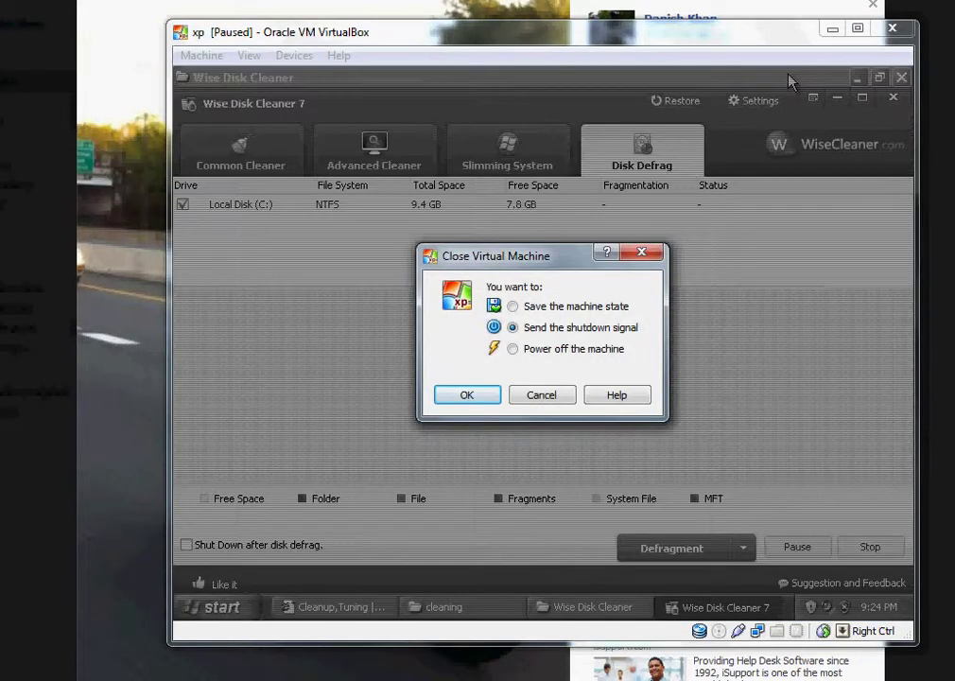
pyautogui.press('Escape')
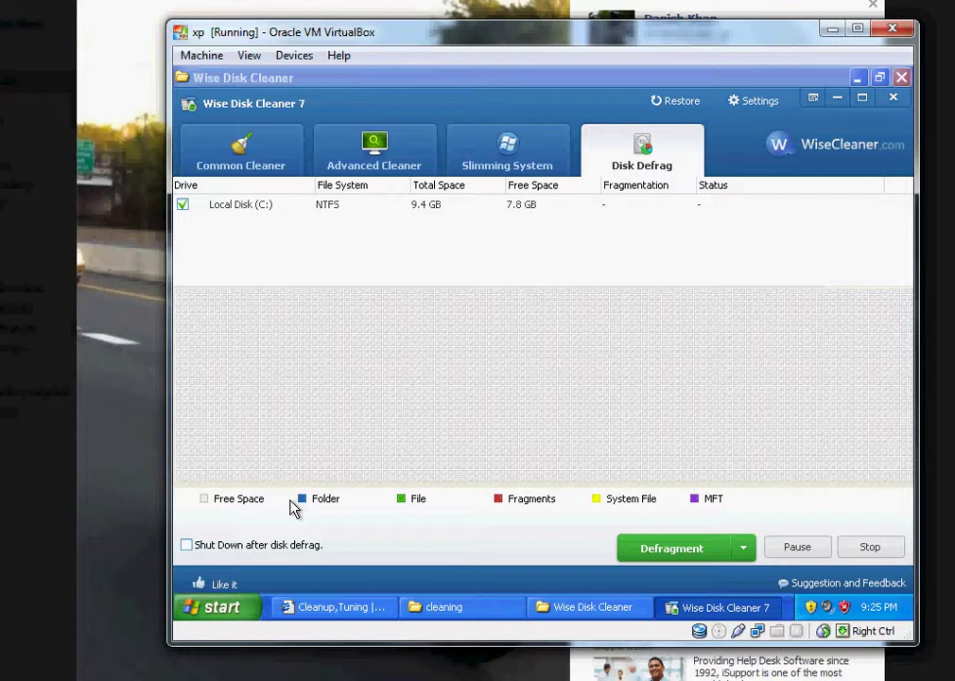
# - Run msconfig, examine the startup items in the System Configuration Utility, and close it without restarting
pyautogui.click(193, 608)
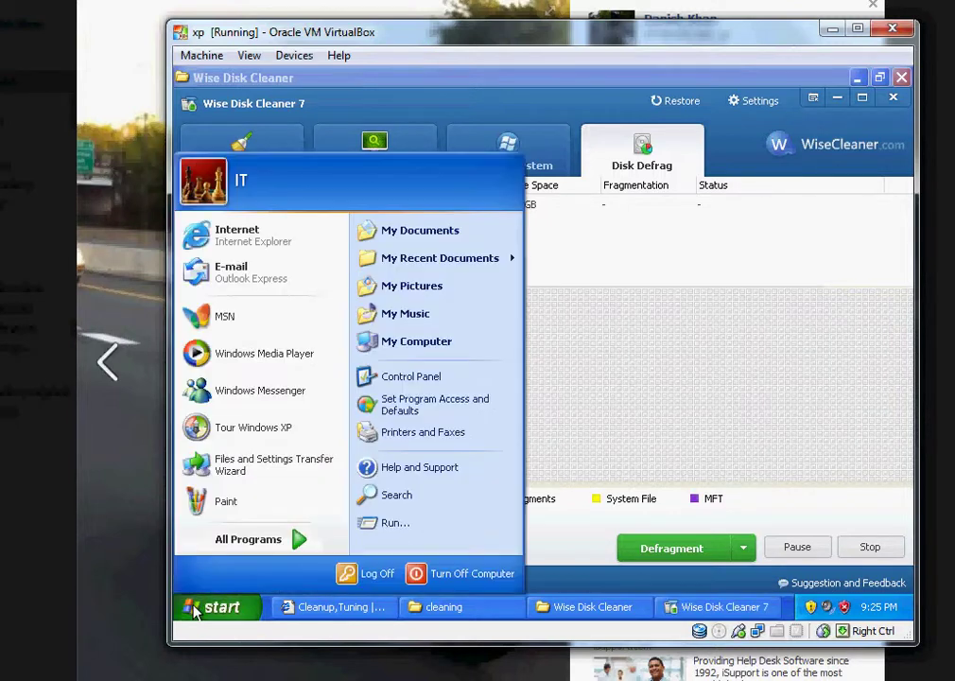
pyautogui.click(390, 526)
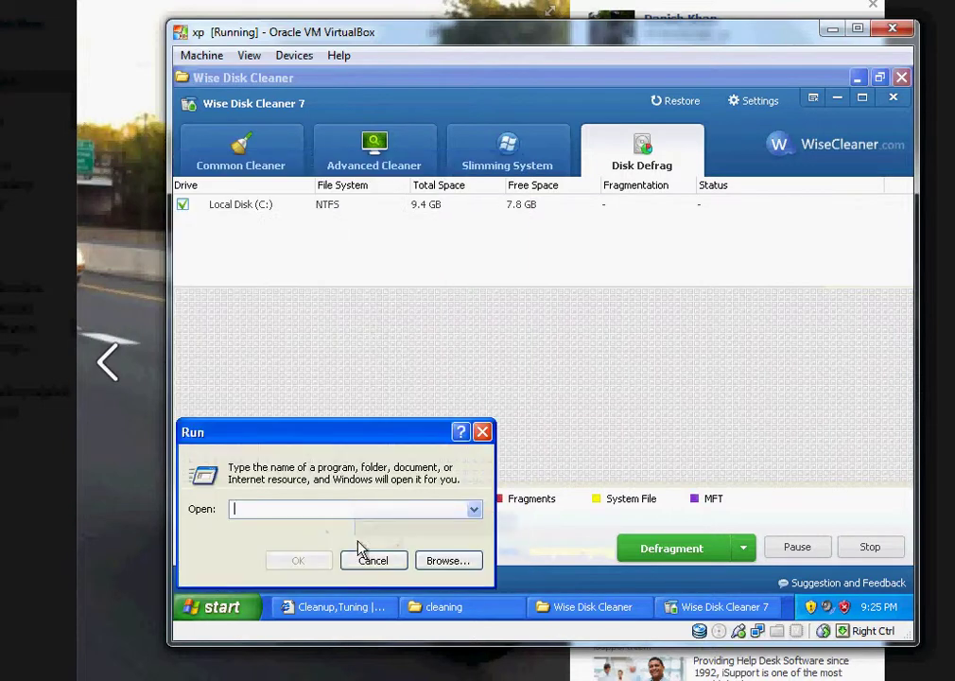
pyautogui.write('msc')
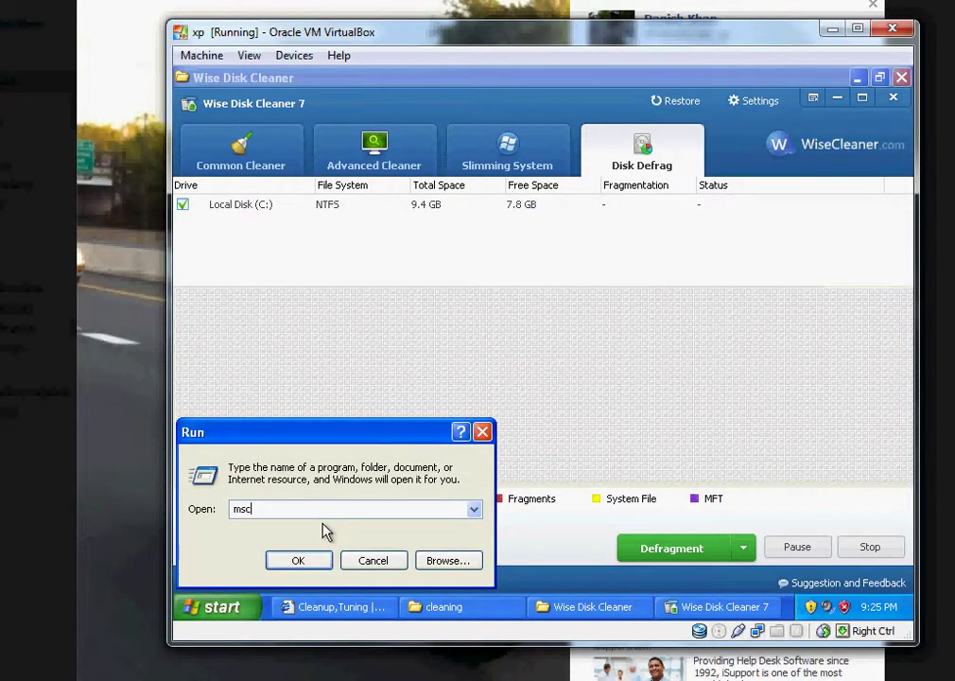
pyautogui.write('onfig')
pyautogui.press('Return')
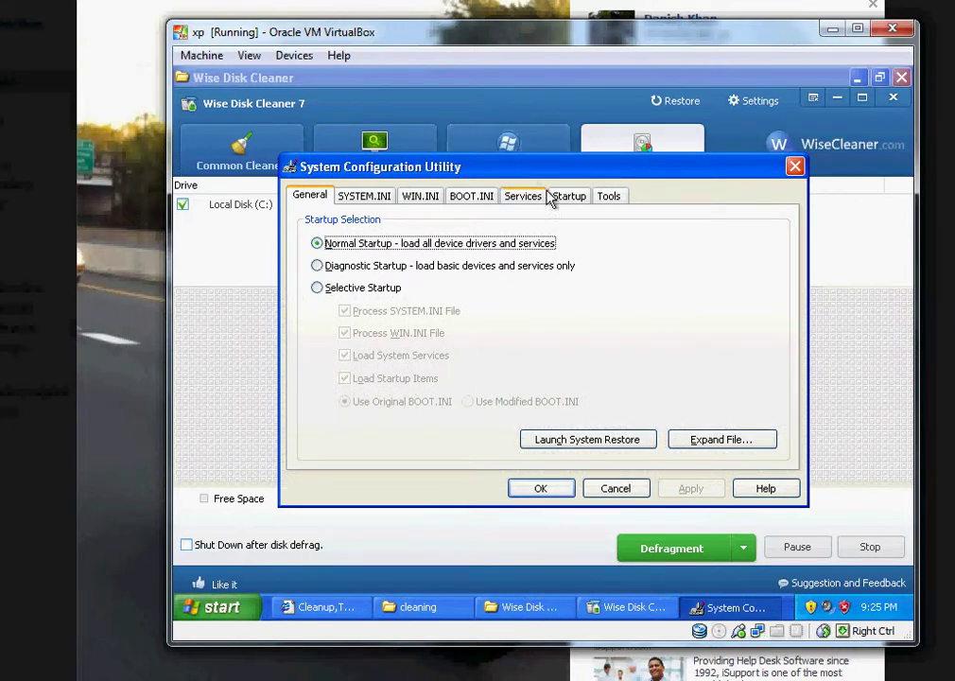
pyautogui.click(567, 196)
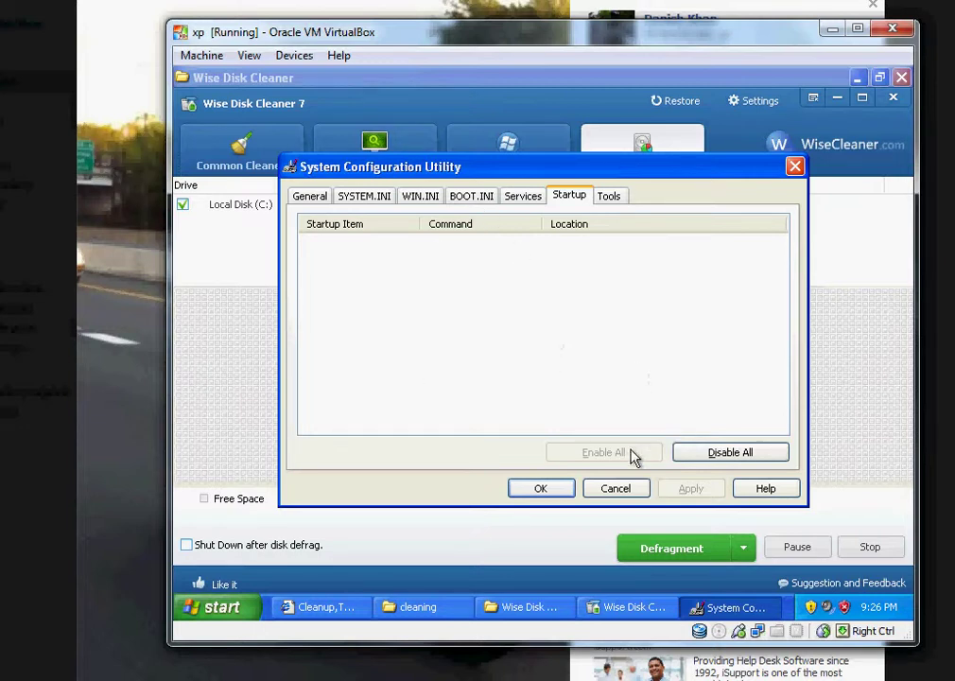
pyautogui.click(554, 492)
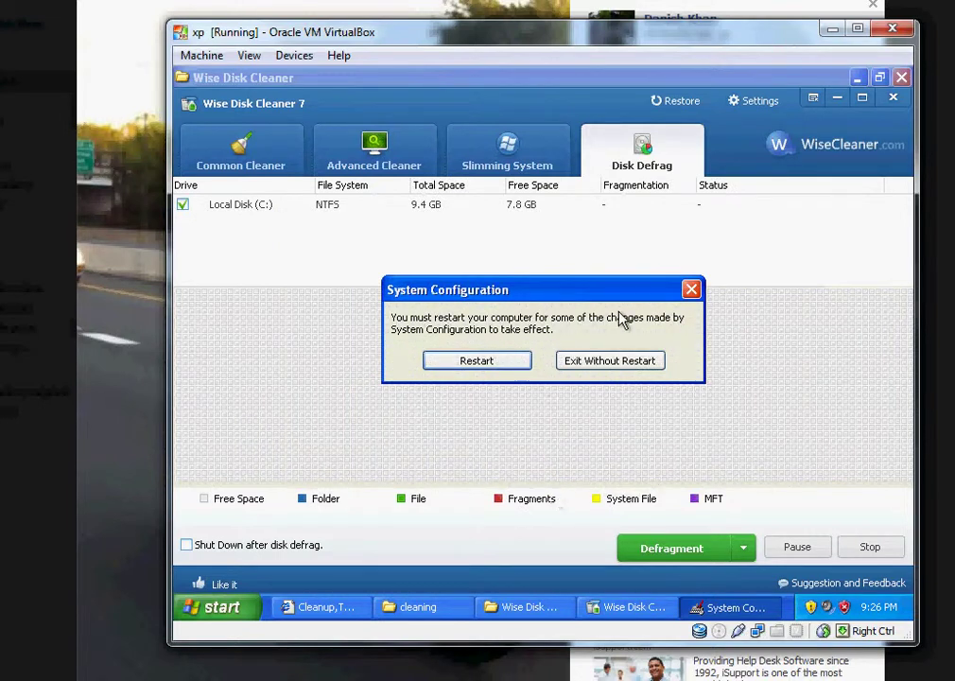
pyautogui.click(695, 292)
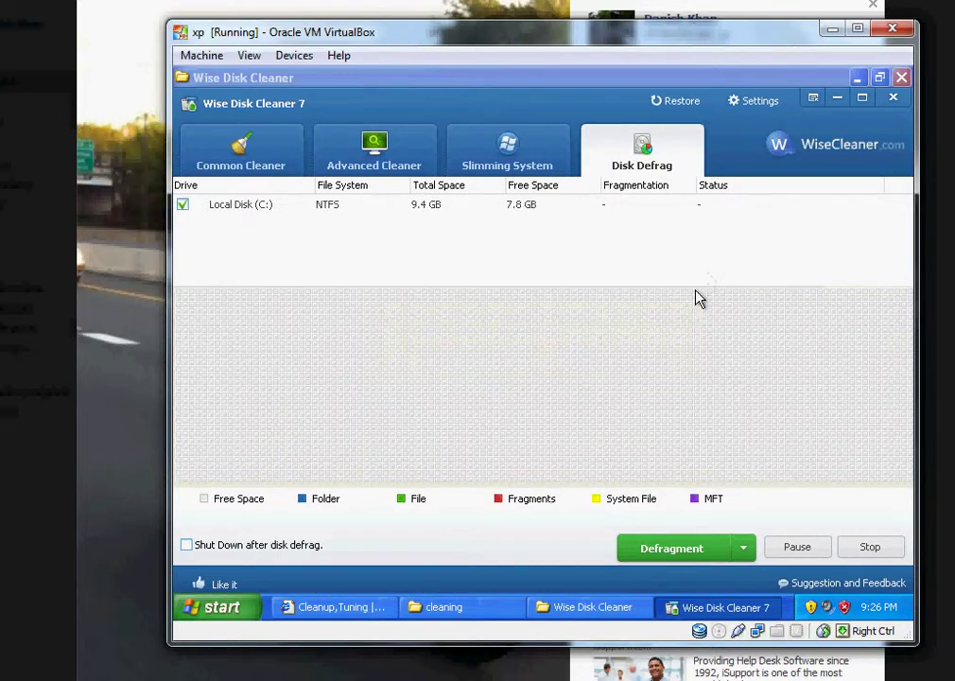